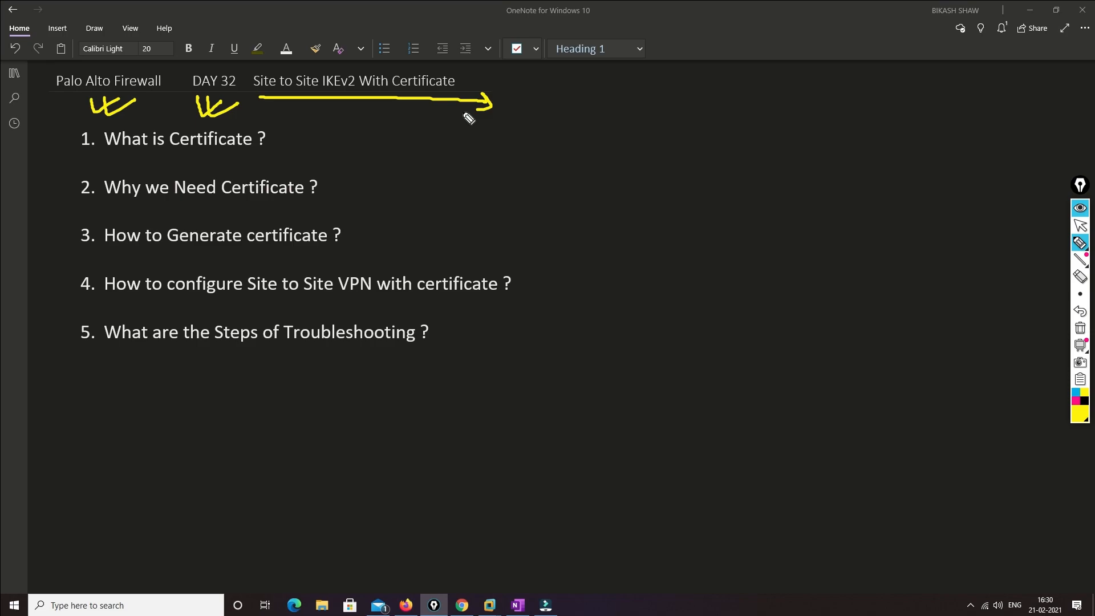
Tick the IKEv2 title and all five agenda questions in yellow, double-tick troubleshooting, and brace items 1–4
{"action": "left_click_drag", "start_coordinate": [341, 66], "coordinate": [368, 62]}
{"action": "left_click_drag", "start_coordinate": [278, 139], "coordinate": [330, 122]}
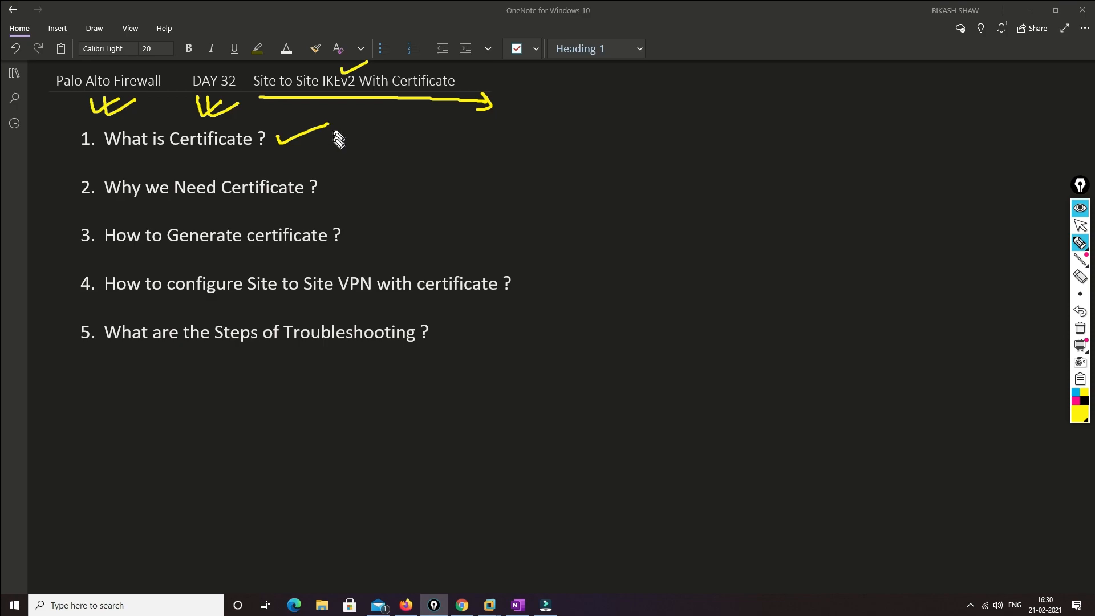
{"action": "left_click_drag", "start_coordinate": [335, 179], "coordinate": [384, 164]}
{"action": "left_click_drag", "start_coordinate": [354, 228], "coordinate": [425, 206]}
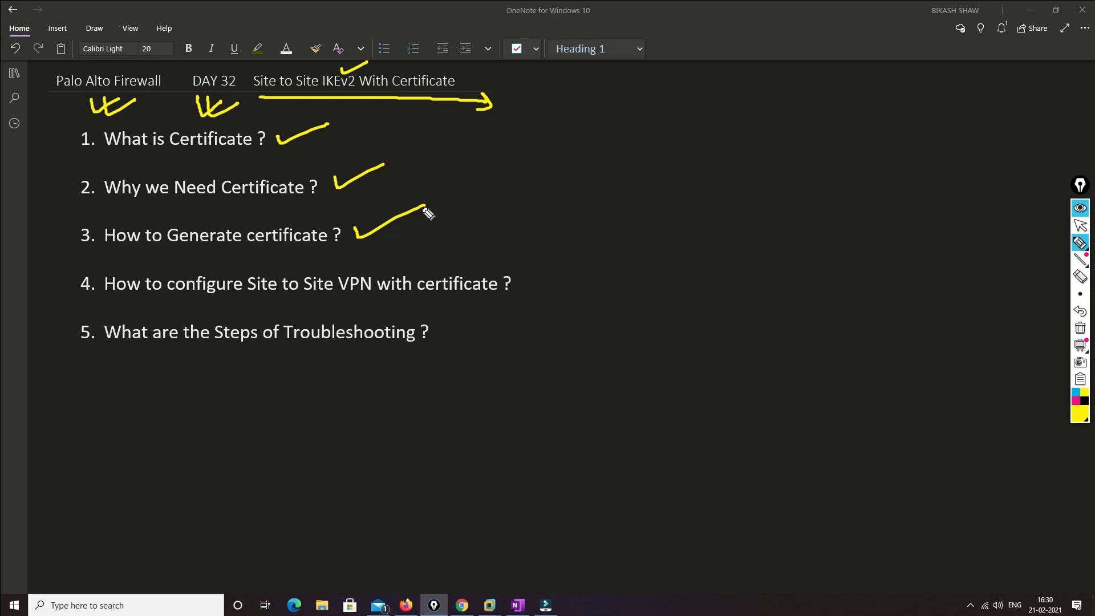
{"action": "left_click", "coordinate": [524, 281]}
{"action": "left_click_drag", "start_coordinate": [531, 288], "coordinate": [584, 265]}
{"action": "left_click_drag", "start_coordinate": [450, 328], "coordinate": [511, 325]}
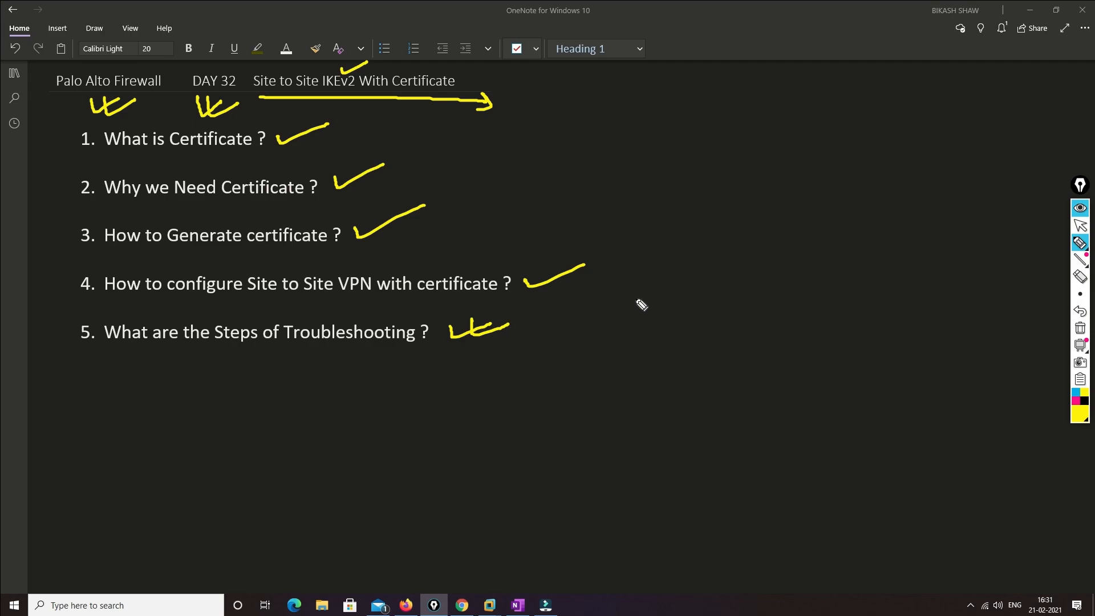
{"action": "mouse_move", "coordinate": [641, 137]}
{"action": "left_mouse_down"}
{"action": "mouse_move", "coordinate": [657, 201]}
{"action": "mouse_move", "coordinate": [653, 271]}
{"action": "left_mouse_up"}
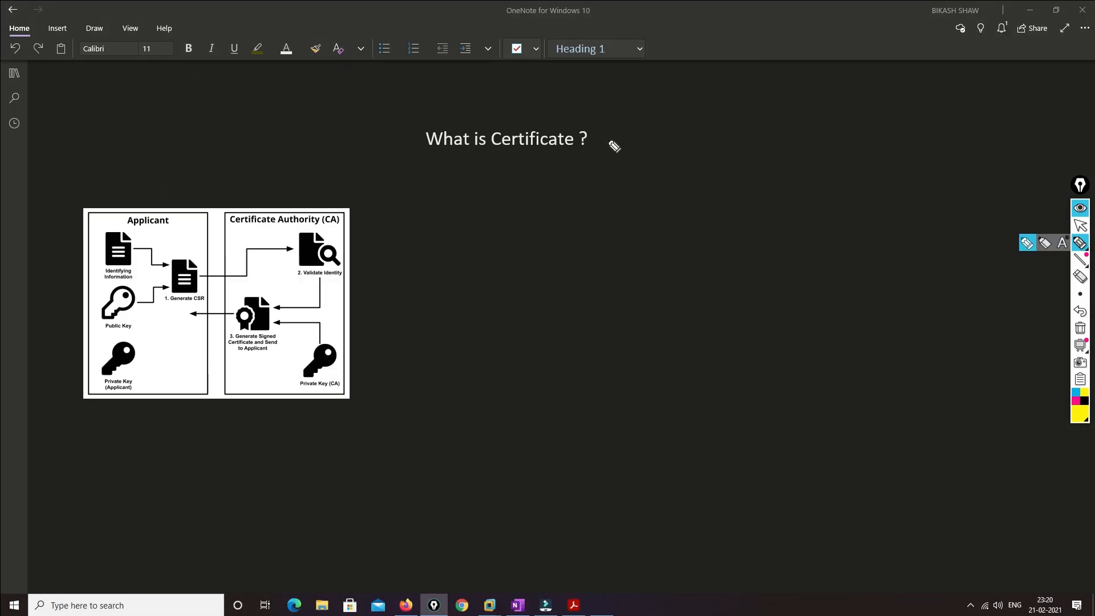
Handwrite the University → degree → Certificate analogy beside the heading, with linking arrows
{"action": "left_click_drag", "start_coordinate": [597, 134], "coordinate": [643, 128]}
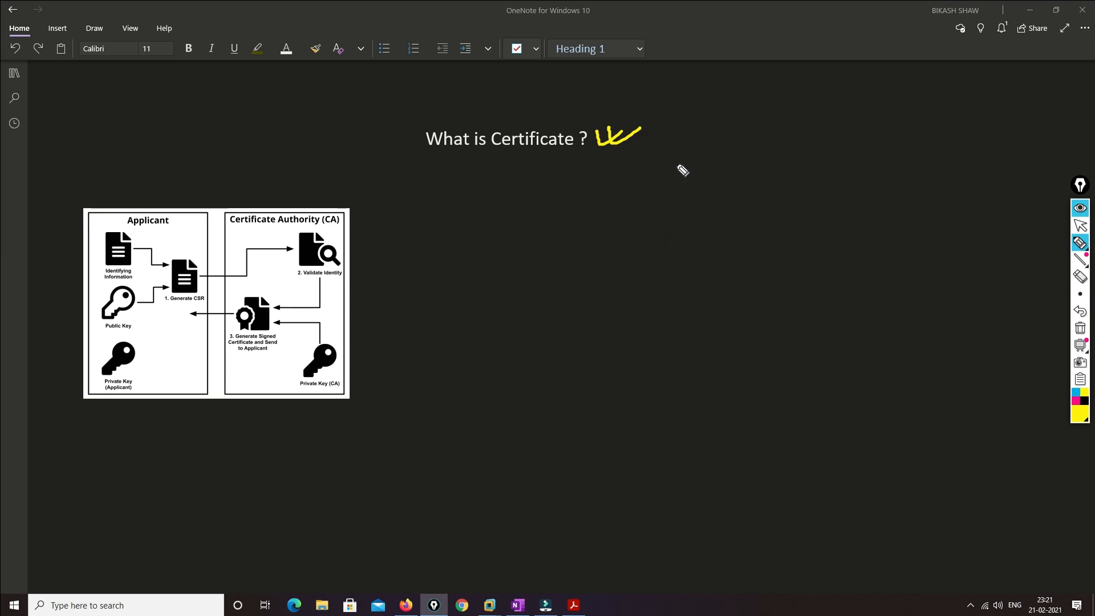
{"action": "mouse_move", "coordinate": [603, 184]}
{"action": "left_mouse_down"}
{"action": "mouse_move", "coordinate": [604, 206]}
{"action": "mouse_move", "coordinate": [629, 182]}
{"action": "mouse_move", "coordinate": [621, 227]}
{"action": "mouse_move", "coordinate": [716, 165]}
{"action": "mouse_move", "coordinate": [733, 177]}
{"action": "mouse_move", "coordinate": [789, 147]}
{"action": "mouse_move", "coordinate": [823, 167]}
{"action": "left_mouse_up"}
{"action": "mouse_move", "coordinate": [739, 220]}
{"action": "left_mouse_down"}
{"action": "mouse_move", "coordinate": [821, 198]}
{"action": "mouse_move", "coordinate": [789, 266]}
{"action": "mouse_move", "coordinate": [802, 249]}
{"action": "left_mouse_up"}
{"action": "mouse_move", "coordinate": [767, 313]}
{"action": "left_mouse_down"}
{"action": "mouse_move", "coordinate": [759, 330]}
{"action": "mouse_move", "coordinate": [793, 311]}
{"action": "mouse_move", "coordinate": [792, 326]}
{"action": "mouse_move", "coordinate": [800, 306]}
{"action": "left_mouse_up"}
{"action": "left_click", "coordinate": [794, 289]}
{"action": "mouse_move", "coordinate": [798, 303]}
{"action": "left_mouse_down"}
{"action": "mouse_move", "coordinate": [801, 316]}
{"action": "mouse_move", "coordinate": [867, 276]}
{"action": "left_mouse_up"}
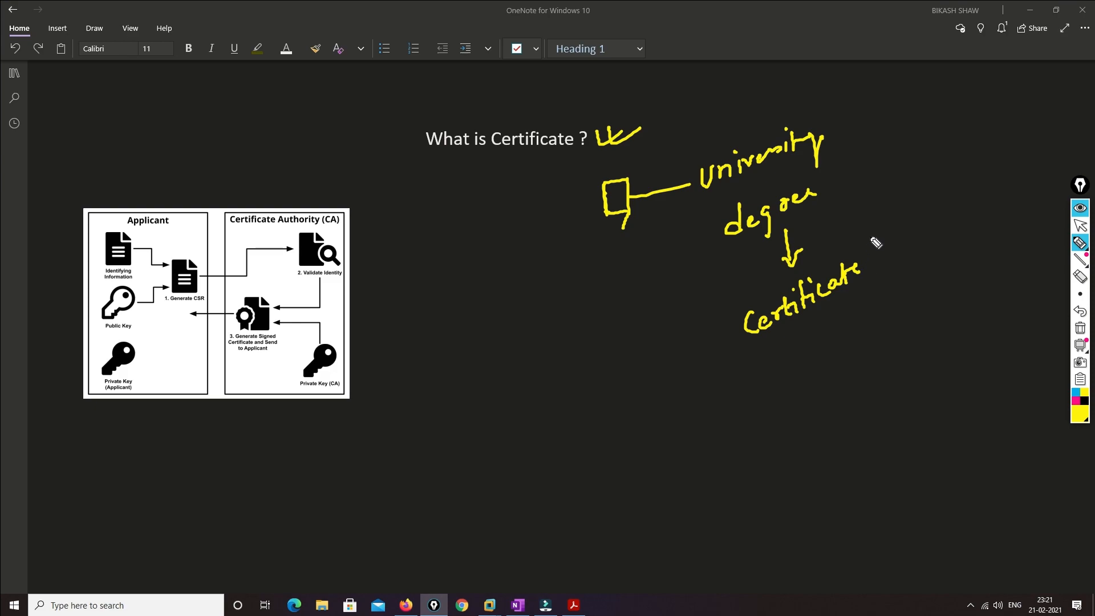
{"action": "mouse_move", "coordinate": [865, 273]}
{"action": "left_mouse_down"}
{"action": "mouse_move", "coordinate": [871, 210]}
{"action": "mouse_move", "coordinate": [843, 160]}
{"action": "mouse_move", "coordinate": [891, 127]}
{"action": "mouse_move", "coordinate": [967, 110]}
{"action": "mouse_move", "coordinate": [1002, 80]}
{"action": "left_mouse_up"}
{"action": "mouse_move", "coordinate": [969, 121]}
{"action": "left_mouse_down"}
{"action": "mouse_move", "coordinate": [965, 173]}
{"action": "mouse_move", "coordinate": [993, 171]}
{"action": "mouse_move", "coordinate": [1020, 145]}
{"action": "left_mouse_up"}
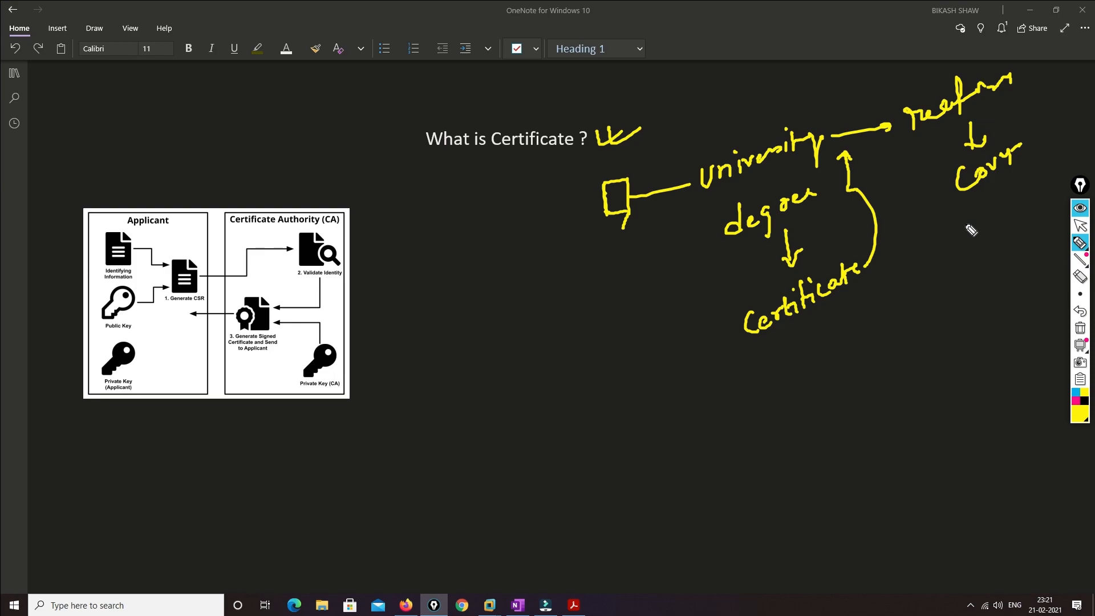
{"action": "mouse_move", "coordinate": [951, 194]}
{"action": "left_mouse_down"}
{"action": "mouse_move", "coordinate": [875, 228]}
{"action": "mouse_move", "coordinate": [891, 234]}
{"action": "mouse_move", "coordinate": [891, 214]}
{"action": "mouse_move", "coordinate": [860, 143]}
{"action": "mouse_move", "coordinate": [873, 151]}
{"action": "left_mouse_up"}
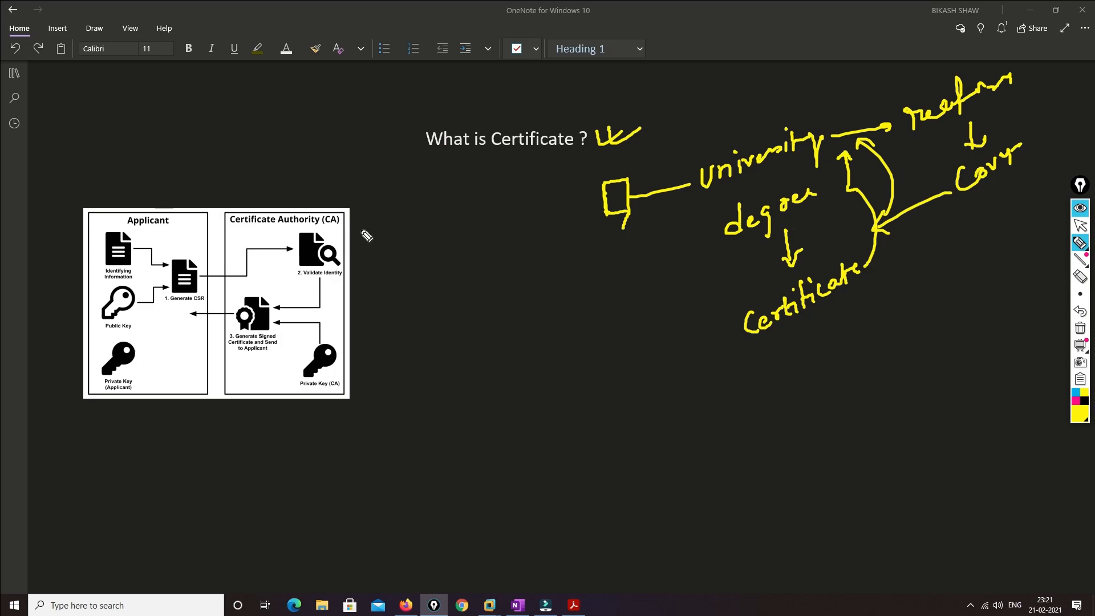
Write the Identity notes and ROOT (CA) → Sub-CA → Device hierarchy above the diagram, linked to the university box
{"action": "mouse_move", "coordinate": [202, 138]}
{"action": "left_mouse_down"}
{"action": "mouse_move", "coordinate": [215, 170]}
{"action": "mouse_move", "coordinate": [264, 117]}
{"action": "mouse_move", "coordinate": [287, 130]}
{"action": "mouse_move", "coordinate": [261, 171]}
{"action": "mouse_move", "coordinate": [326, 121]}
{"action": "left_mouse_up"}
{"action": "mouse_move", "coordinate": [294, 159]}
{"action": "left_mouse_down"}
{"action": "mouse_move", "coordinate": [301, 181]}
{"action": "mouse_move", "coordinate": [307, 171]}
{"action": "mouse_move", "coordinate": [337, 178]}
{"action": "mouse_move", "coordinate": [359, 142]}
{"action": "mouse_move", "coordinate": [388, 132]}
{"action": "left_mouse_up"}
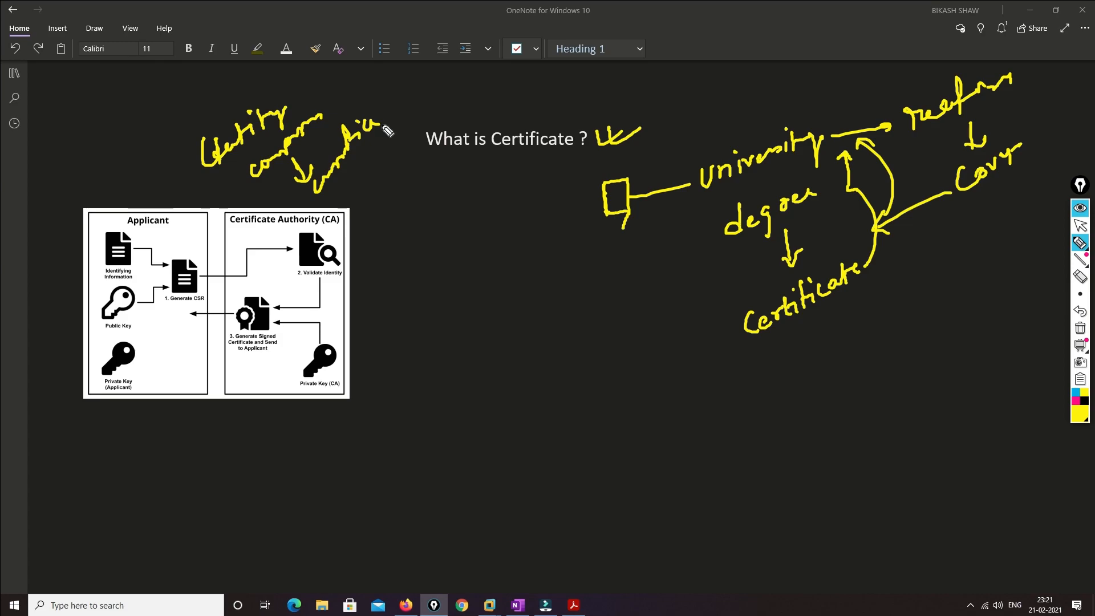
{"action": "mouse_move", "coordinate": [359, 165]}
{"action": "left_mouse_down"}
{"action": "mouse_move", "coordinate": [376, 195]}
{"action": "mouse_move", "coordinate": [379, 180]}
{"action": "mouse_move", "coordinate": [381, 234]}
{"action": "mouse_move", "coordinate": [425, 186]}
{"action": "mouse_move", "coordinate": [432, 197]}
{"action": "left_mouse_up"}
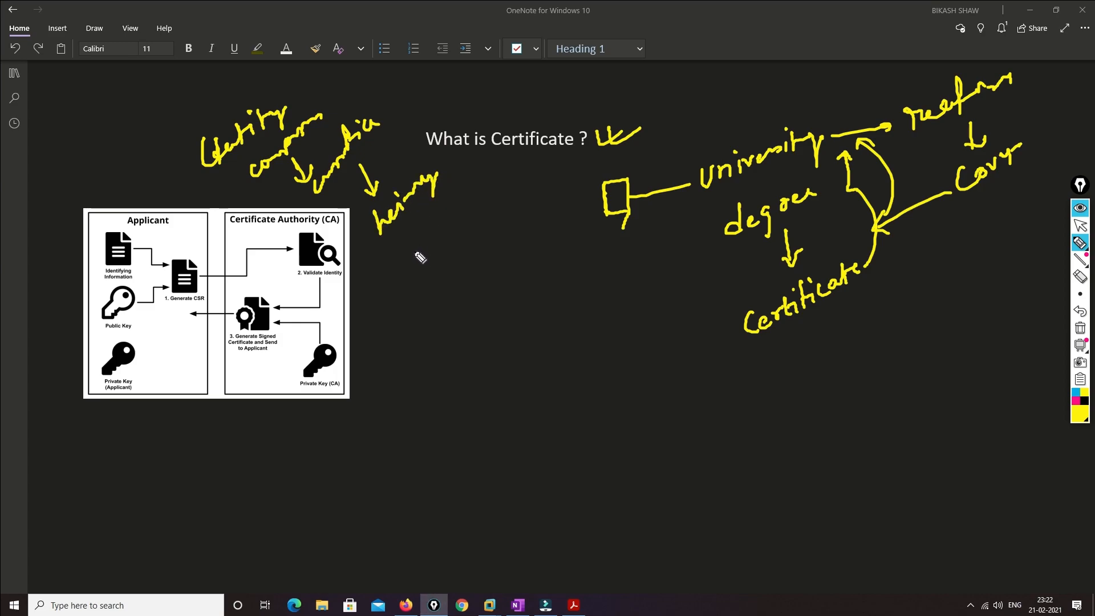
{"action": "left_click_drag", "start_coordinate": [448, 204], "coordinate": [571, 177]}
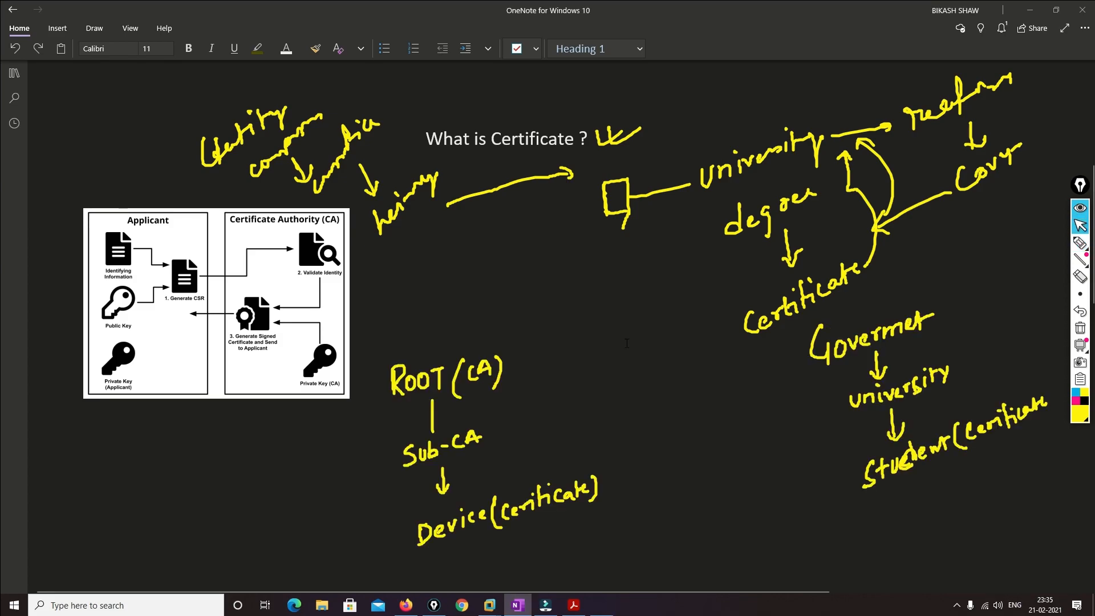
Draw arrows out from ROOT (CA) and down from Sub-CA in the hierarchy sketch
{"action": "left_click", "coordinate": [1078, 244]}
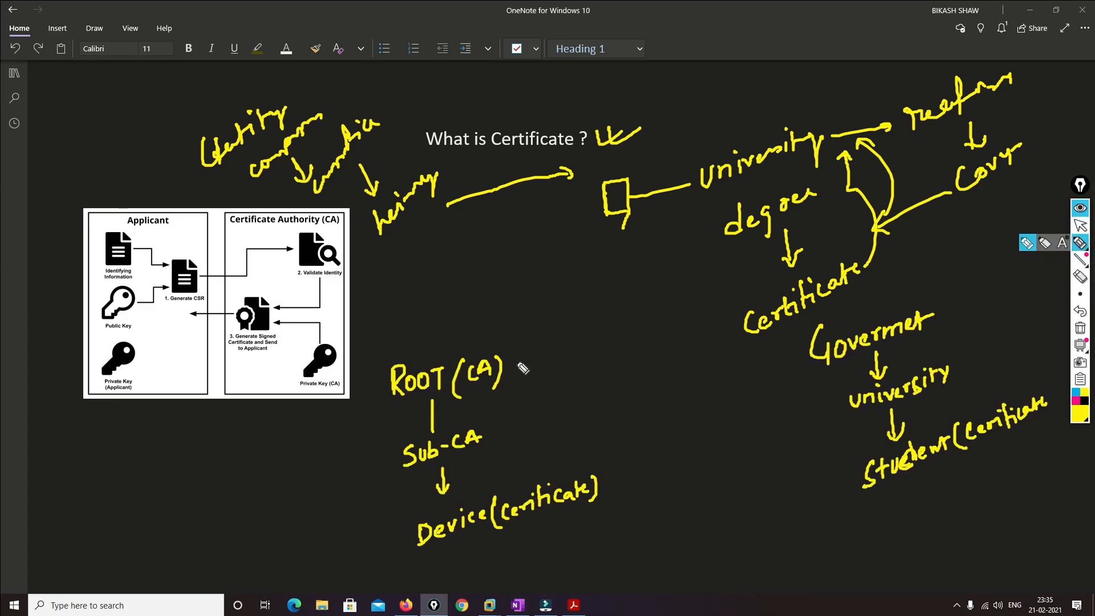
{"action": "left_click", "coordinate": [519, 355]}
{"action": "left_click_drag", "start_coordinate": [520, 355], "coordinate": [559, 342]}
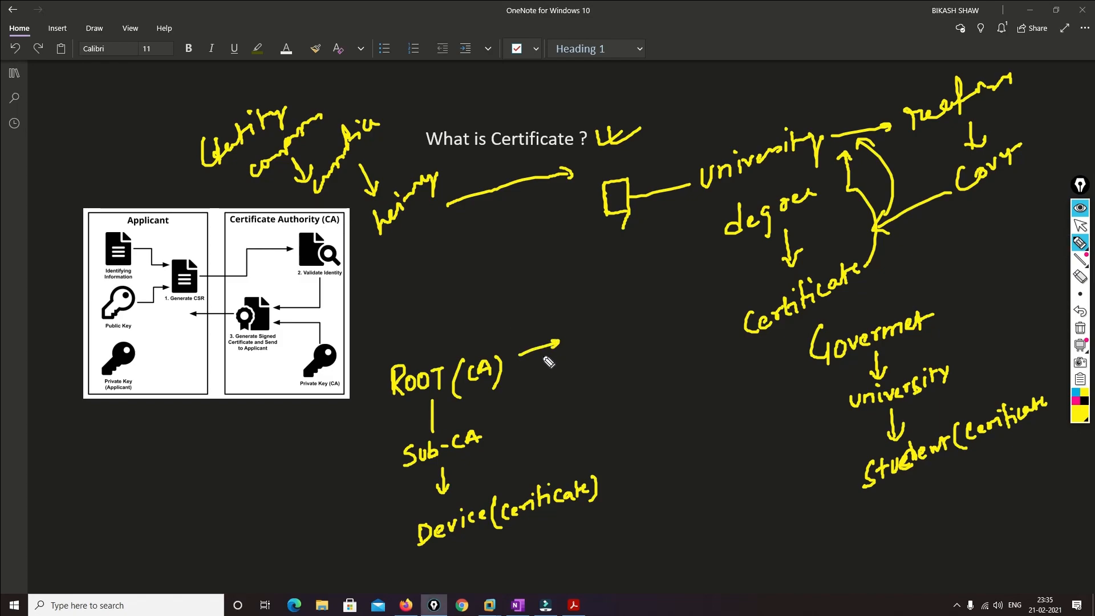
{"action": "left_click_drag", "start_coordinate": [468, 359], "coordinate": [495, 343]}
{"action": "left_click_drag", "start_coordinate": [496, 427], "coordinate": [542, 410]}
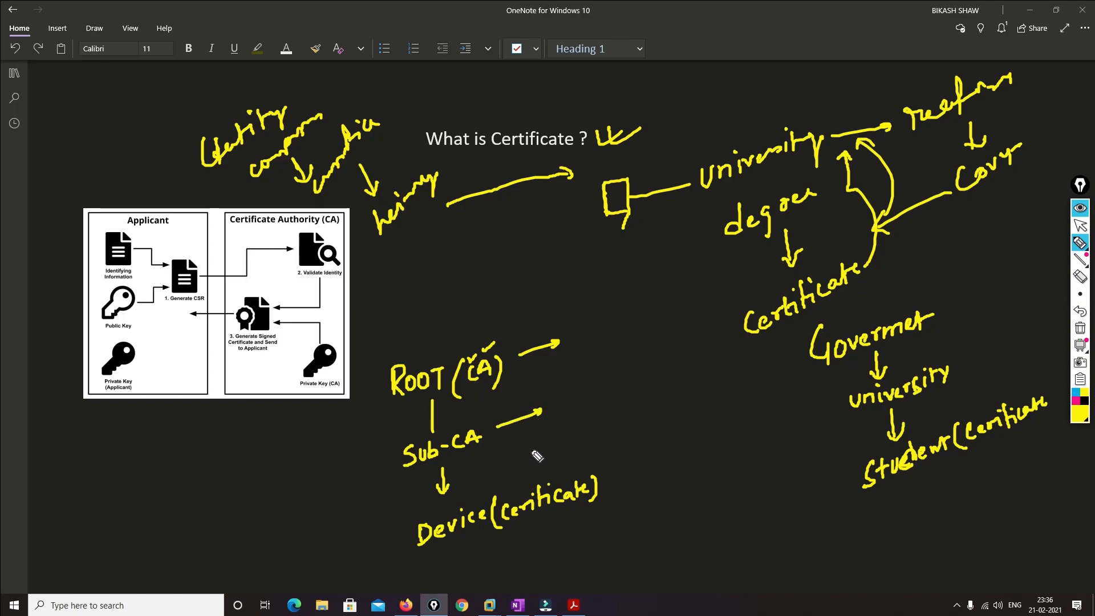
{"action": "left_click_drag", "start_coordinate": [496, 446], "coordinate": [504, 471]}
{"action": "left_click_drag", "start_coordinate": [497, 463], "coordinate": [513, 460]}
Add arrows by the Government chain and a note under the student line, then wipe all ink
{"action": "mouse_move", "coordinate": [949, 308]}
{"action": "left_mouse_down"}
{"action": "mouse_move", "coordinate": [972, 300]}
{"action": "mouse_move", "coordinate": [959, 352]}
{"action": "mouse_move", "coordinate": [969, 342]}
{"action": "mouse_move", "coordinate": [972, 388]}
{"action": "mouse_move", "coordinate": [981, 379]}
{"action": "left_mouse_up"}
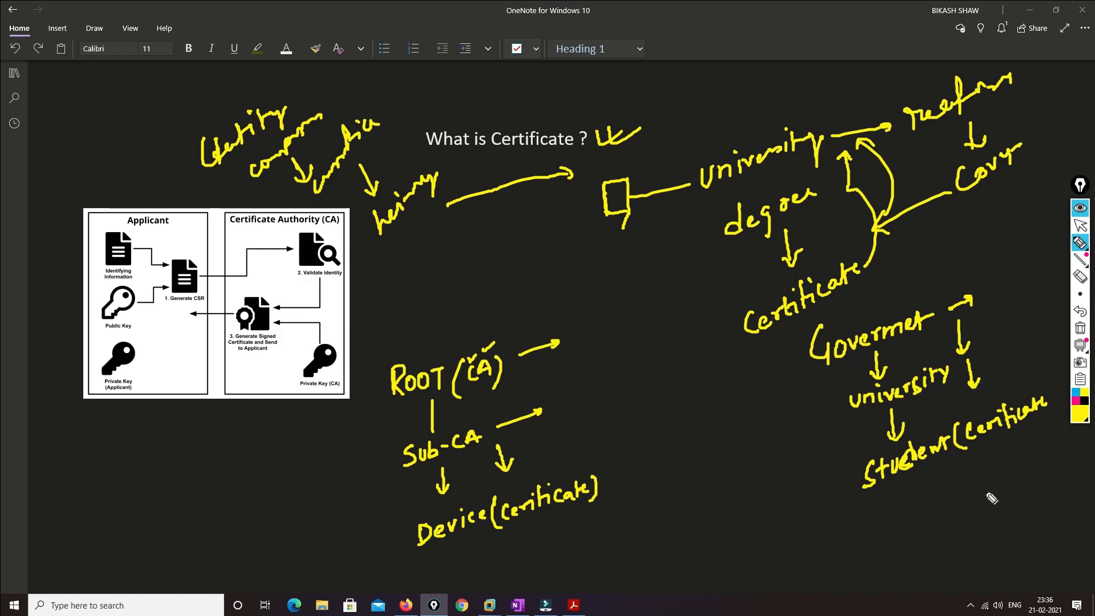
{"action": "left_click_drag", "start_coordinate": [966, 484], "coordinate": [969, 493]}
{"action": "left_click_drag", "start_coordinate": [973, 484], "coordinate": [1000, 466]}
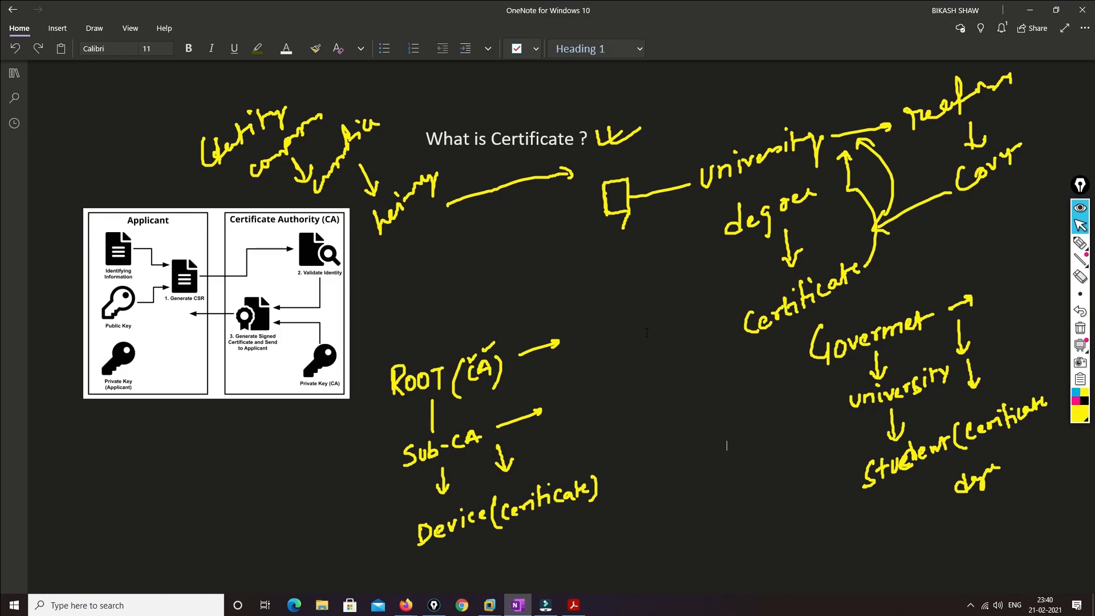
{"action": "left_click", "coordinate": [1079, 328]}
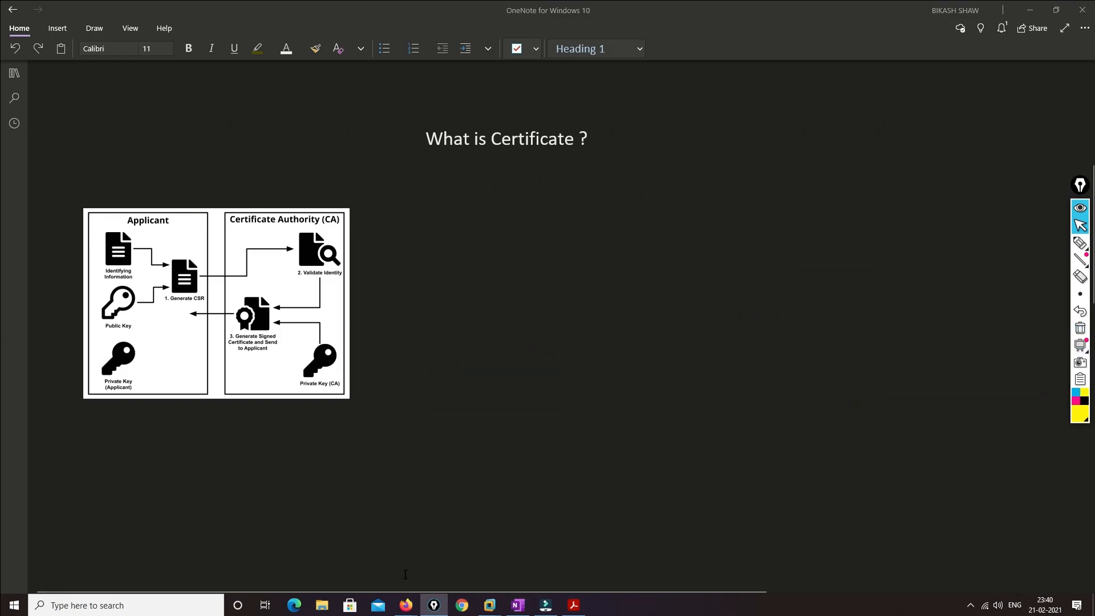
Scroll through the Certificate authority article, then load google.com in a new tab
{"action": "mouse_move", "coordinate": [406, 604]}
{"action": "left_click", "coordinate": [386, 564]}
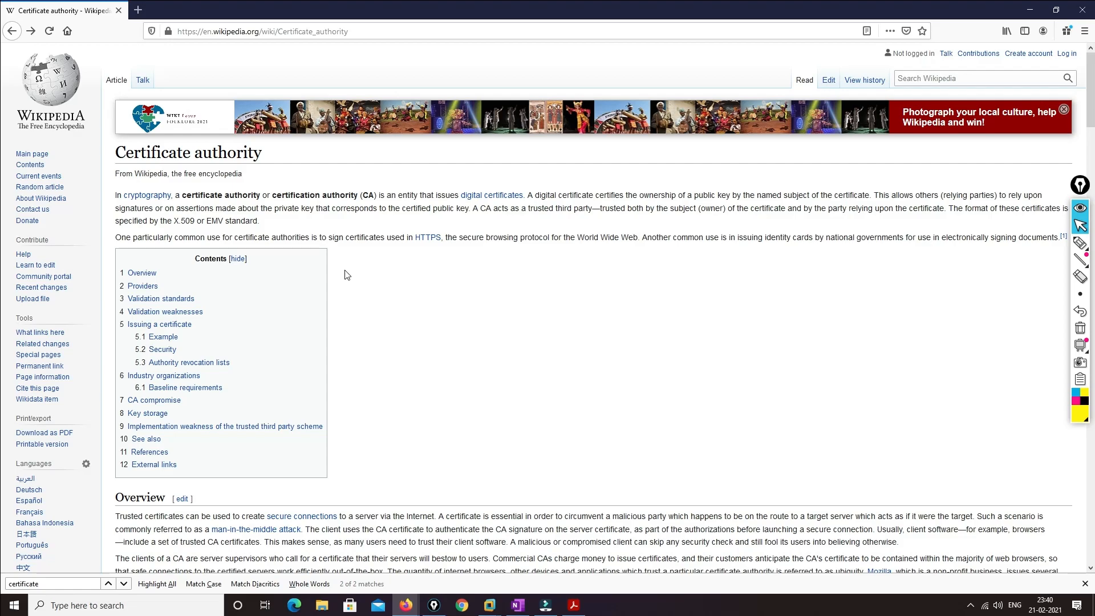
{"action": "scroll", "coordinate": [487, 294], "scroll_direction": "down", "scroll_amount": 15}
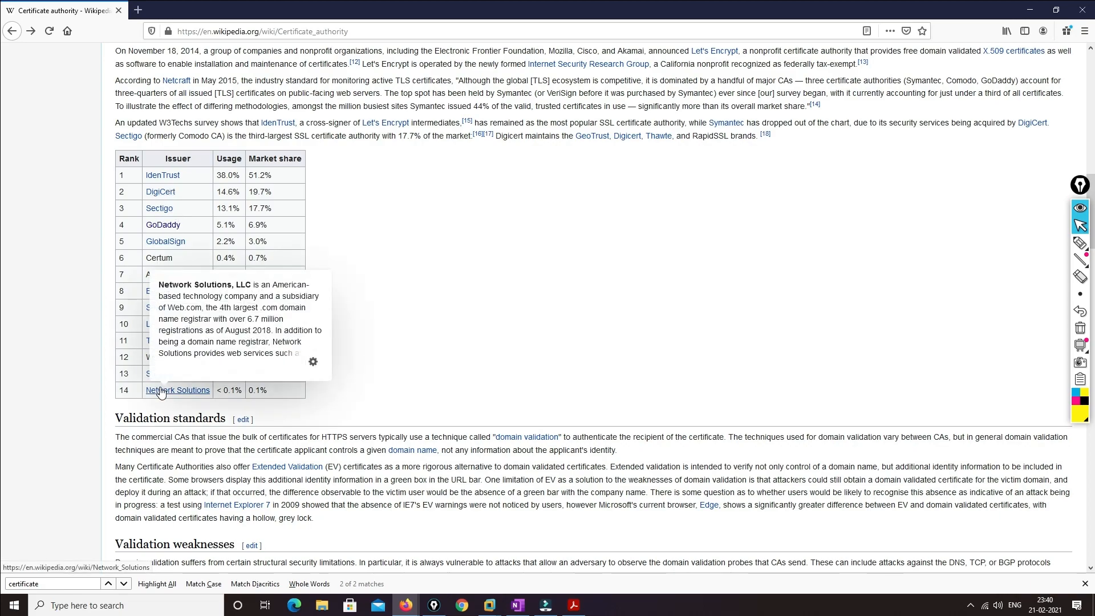
{"action": "left_click", "coordinate": [138, 10]}
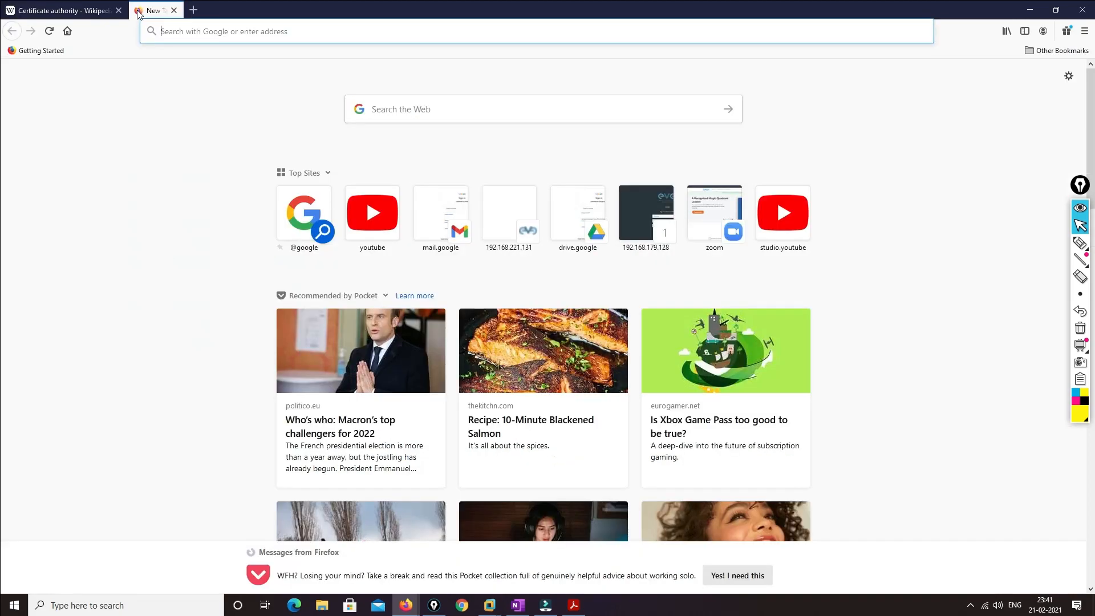
{"action": "type", "text": "google.com/"}
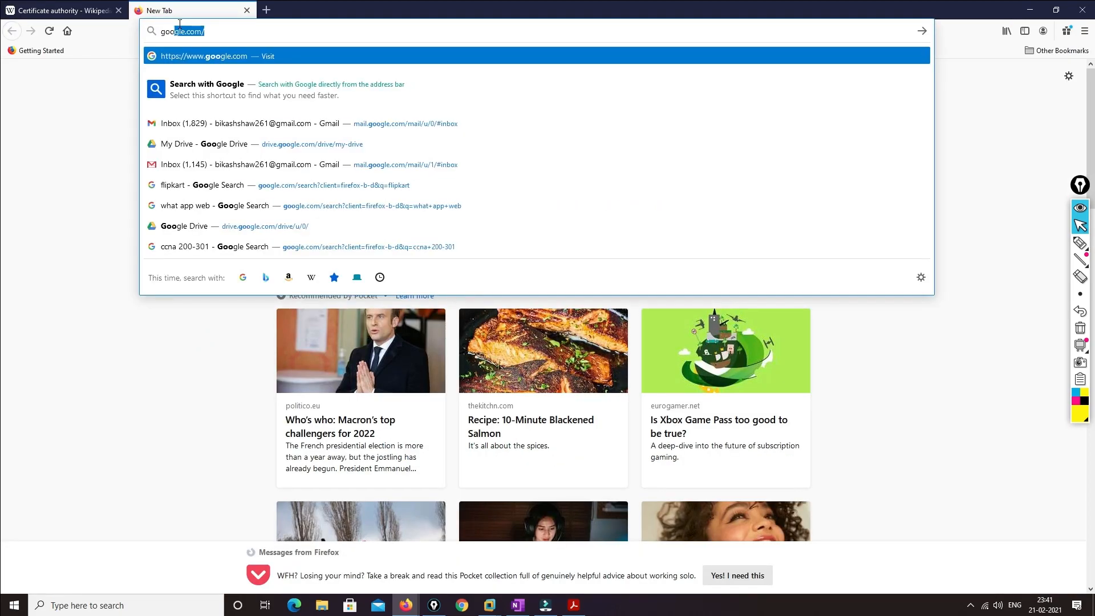
{"action": "key", "text": "Return"}
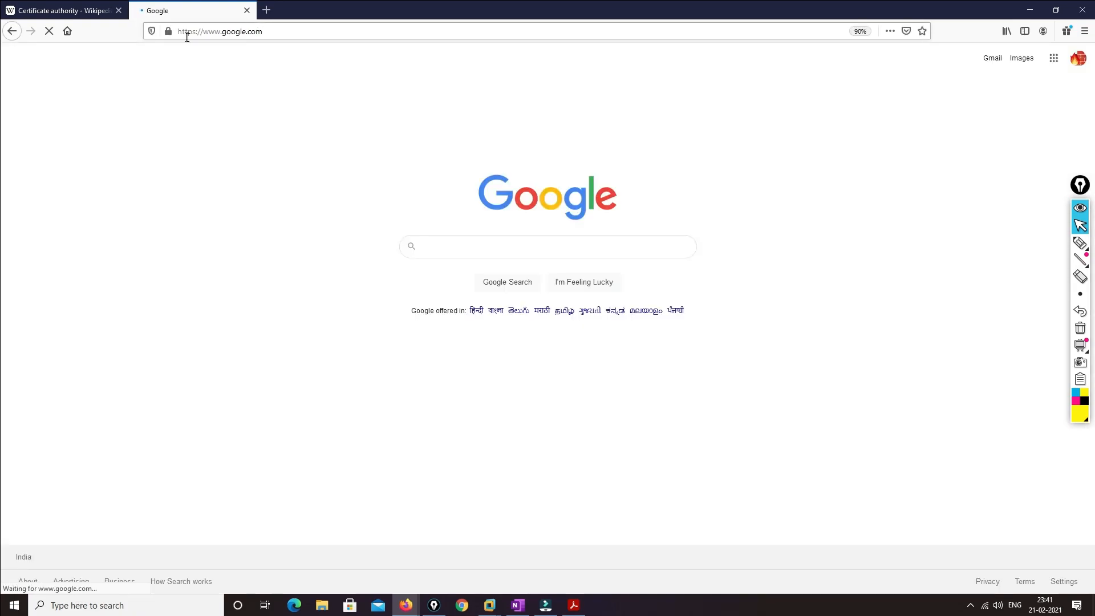
{"action": "left_click", "coordinate": [167, 31]}
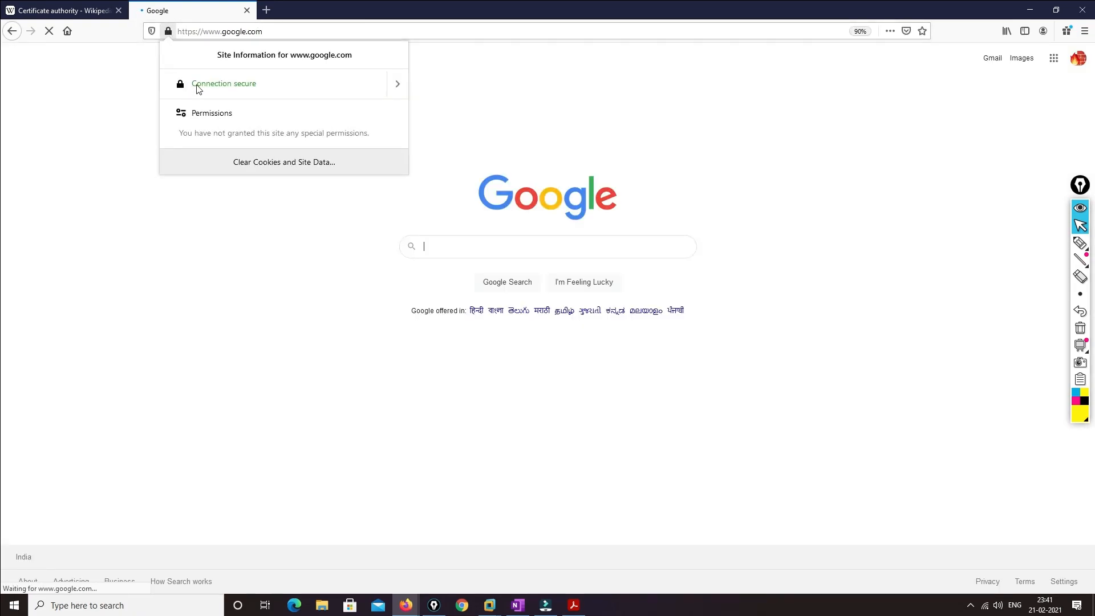
{"action": "left_click", "coordinate": [398, 84]}
{"action": "left_click", "coordinate": [301, 165]}
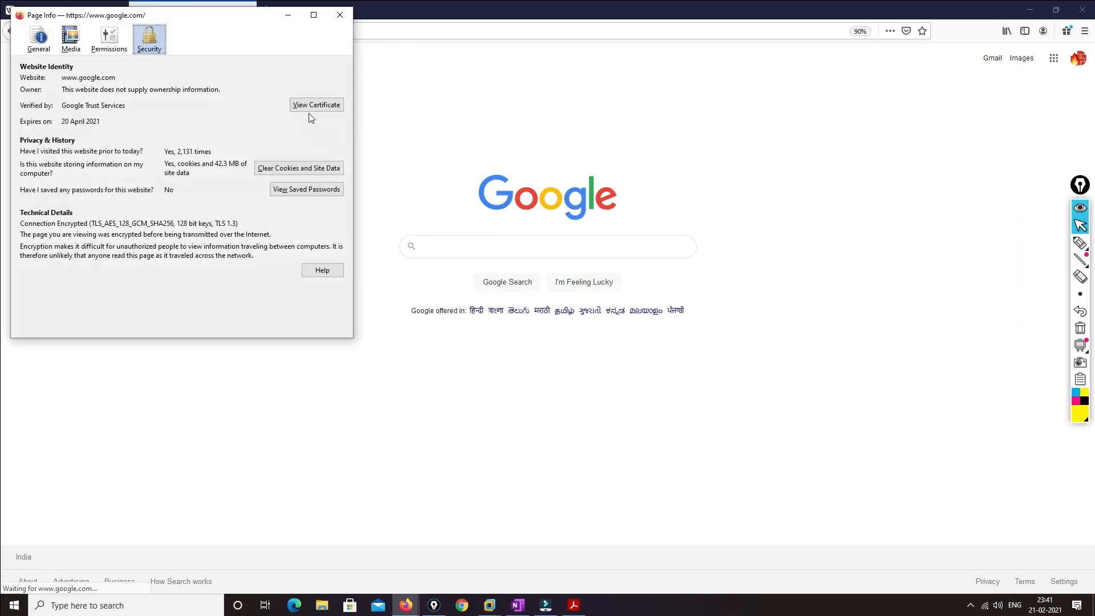
{"action": "left_click", "coordinate": [311, 106]}
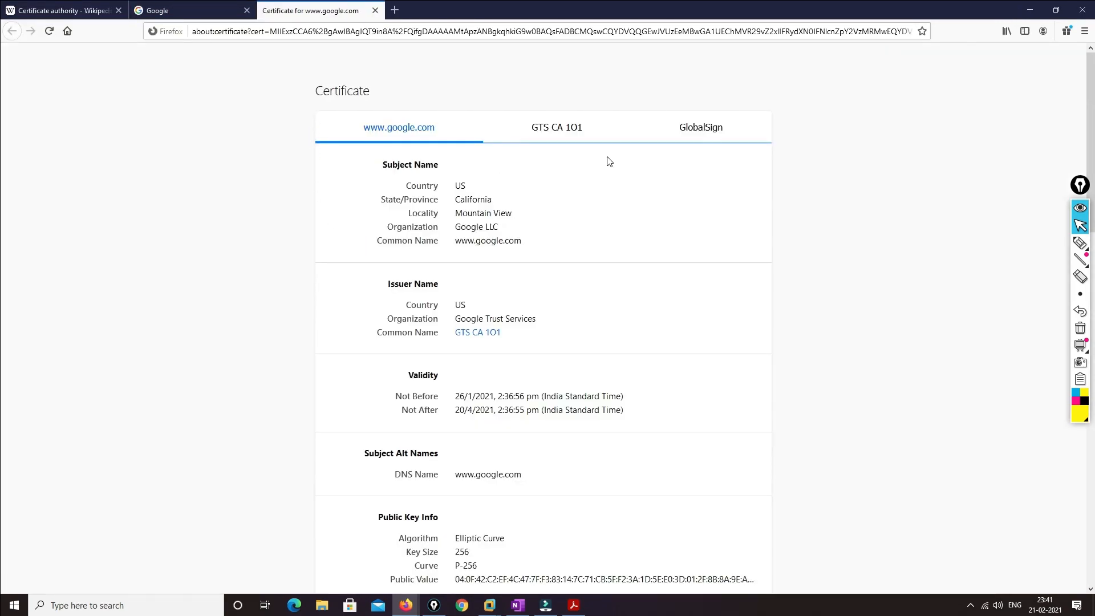
{"action": "left_click", "coordinate": [690, 133]}
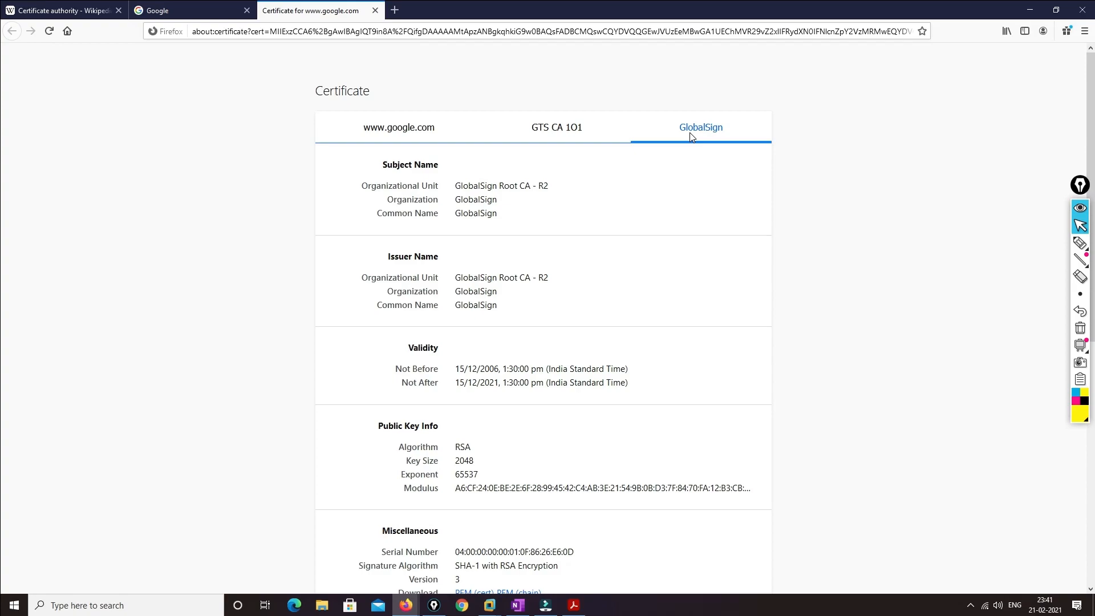
{"action": "left_click", "coordinate": [587, 133]}
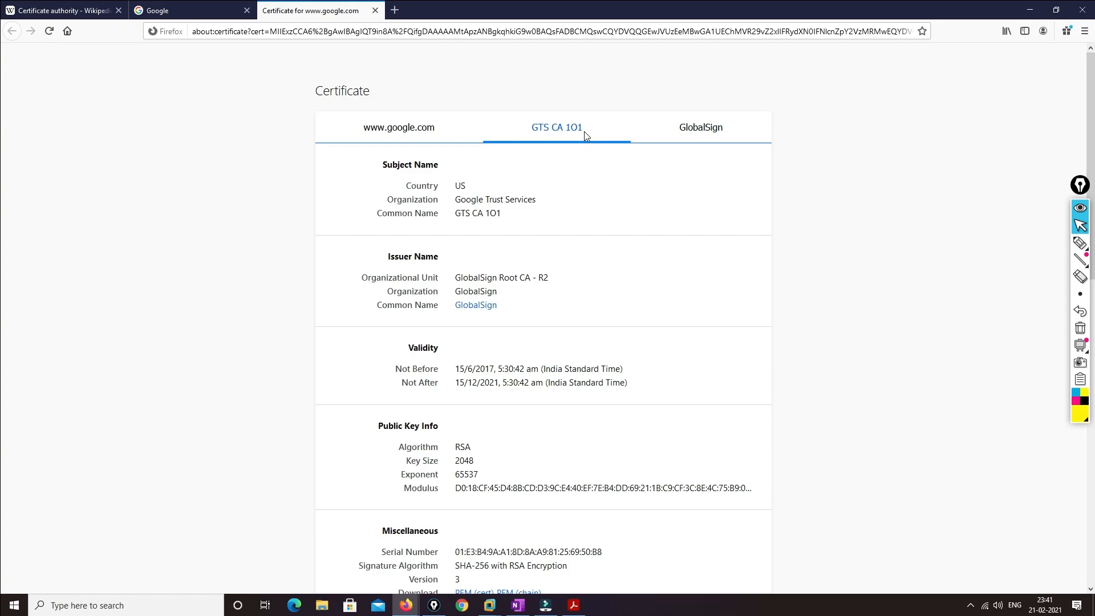
{"action": "left_click", "coordinate": [401, 129]}
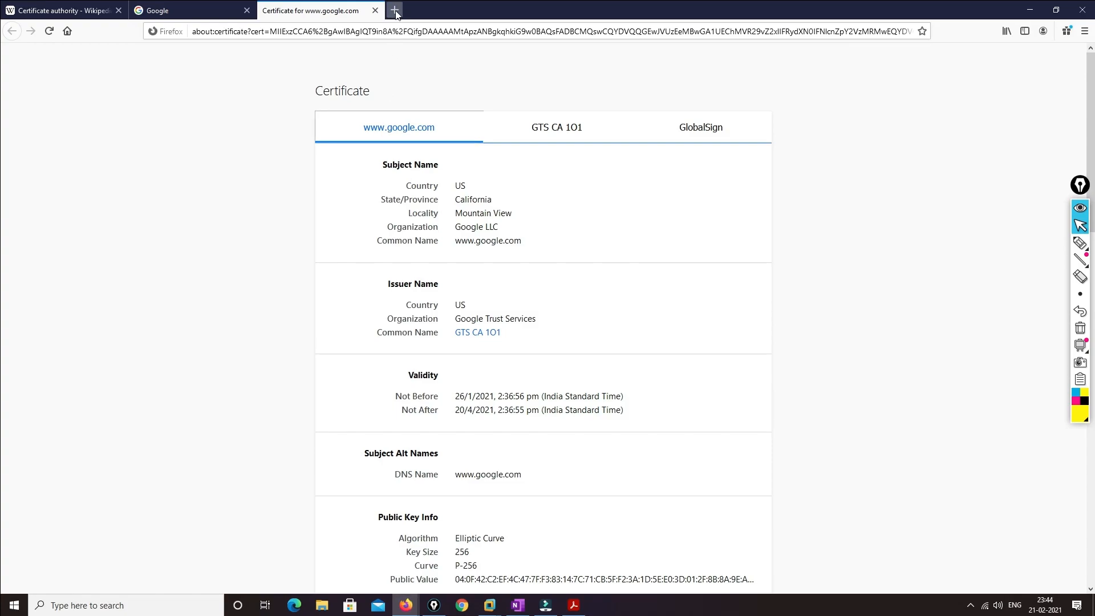
Load yahoo.com from the address-bar suggestions in a new tab
{"action": "left_click", "coordinate": [395, 10]}
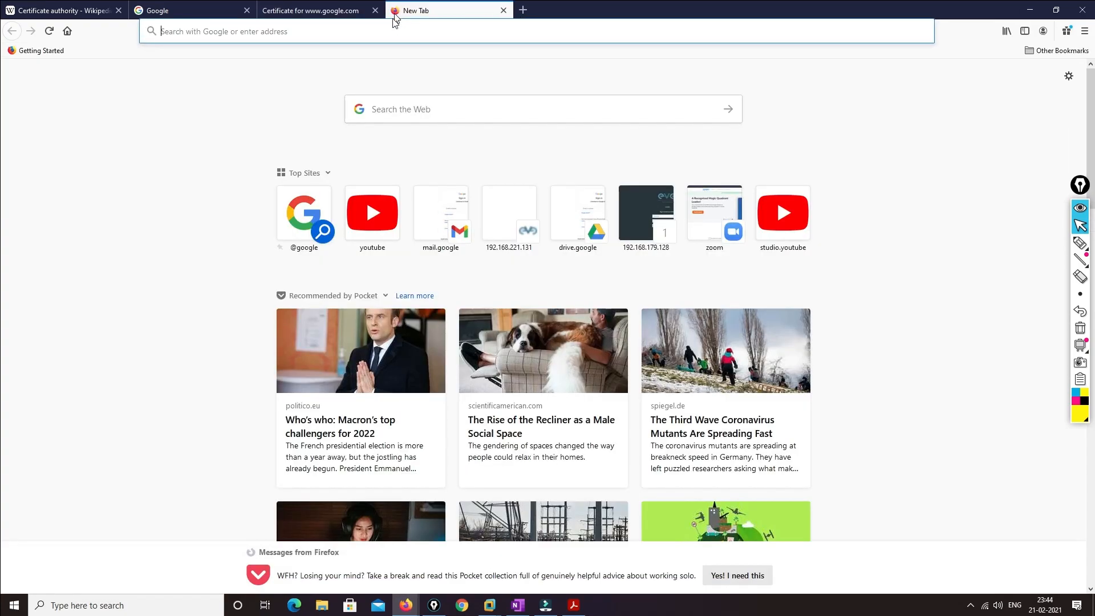
{"action": "left_click", "coordinate": [392, 29]}
{"action": "type", "text": "y"}
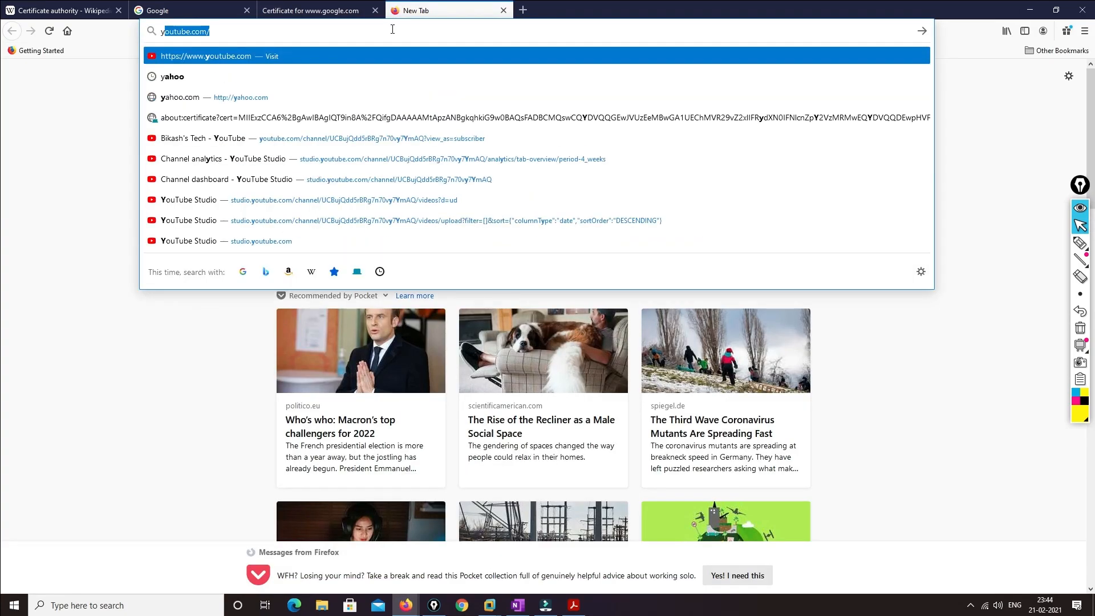
{"action": "type", "text": "a"}
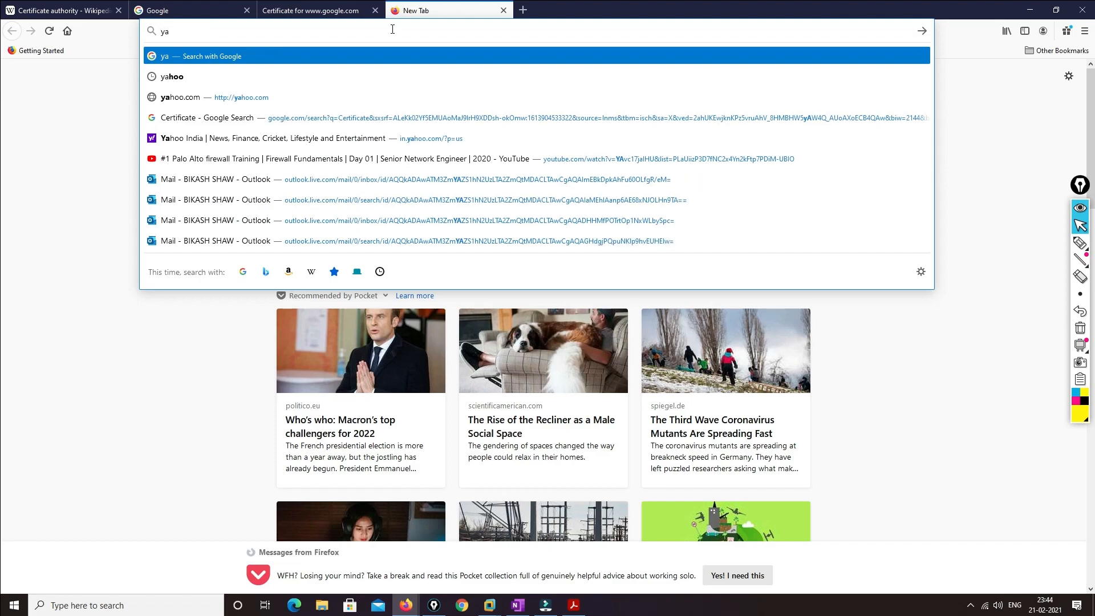
{"action": "key", "text": "Down"}
{"action": "key", "text": "Down"}
{"action": "key", "text": "Return"}
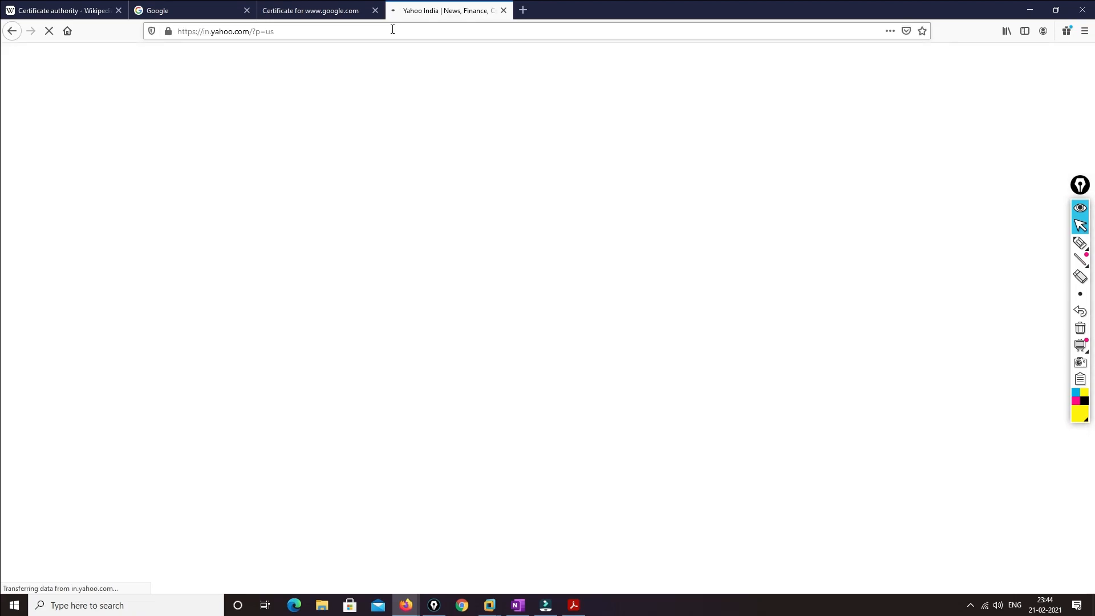
{"action": "left_click", "coordinate": [168, 32]}
{"action": "left_click", "coordinate": [398, 82]}
{"action": "left_click", "coordinate": [299, 160]}
{"action": "left_click", "coordinate": [329, 117]}
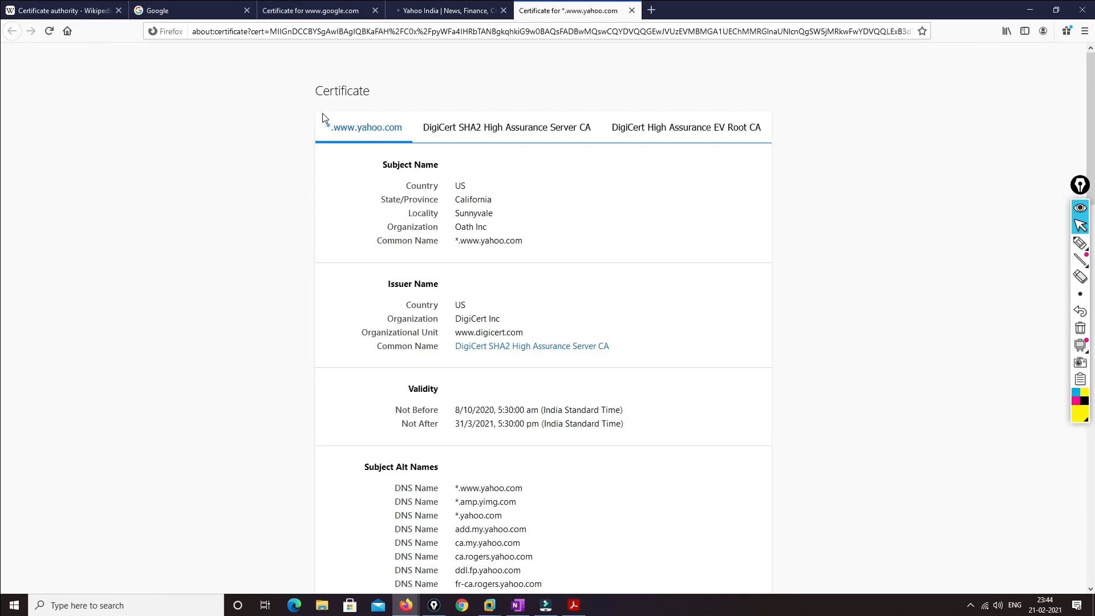
{"action": "left_click", "coordinate": [667, 135]}
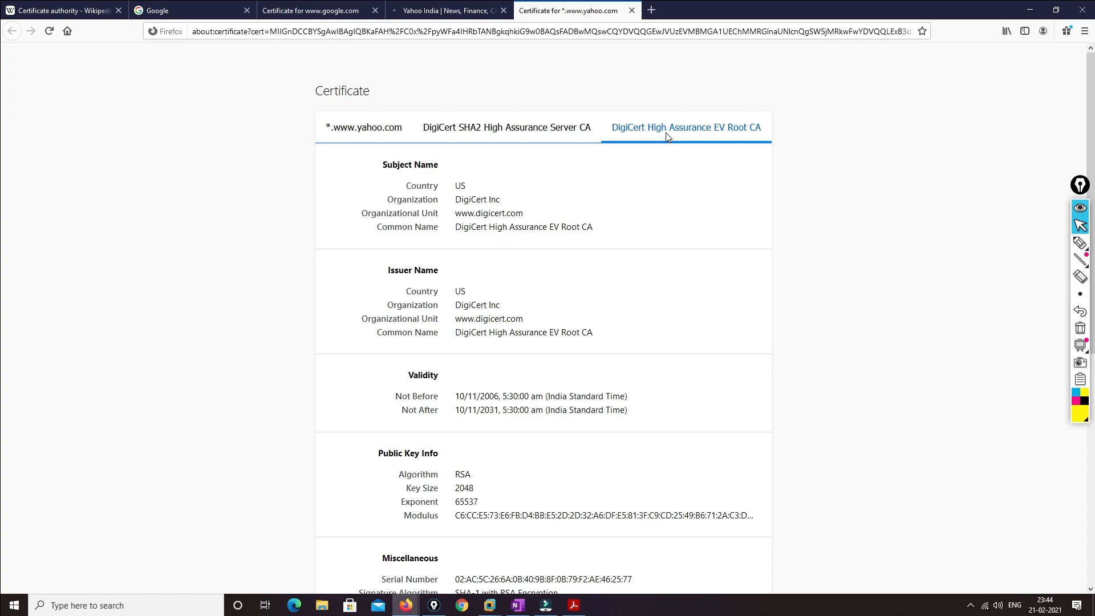
{"action": "left_click", "coordinate": [534, 130]}
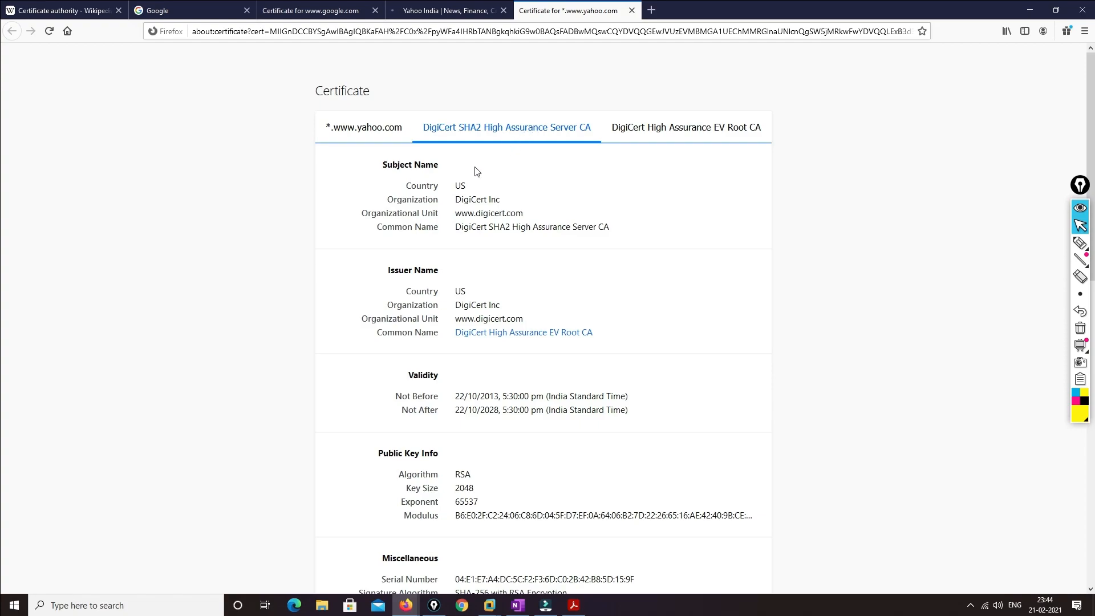
{"action": "left_click", "coordinate": [380, 133]}
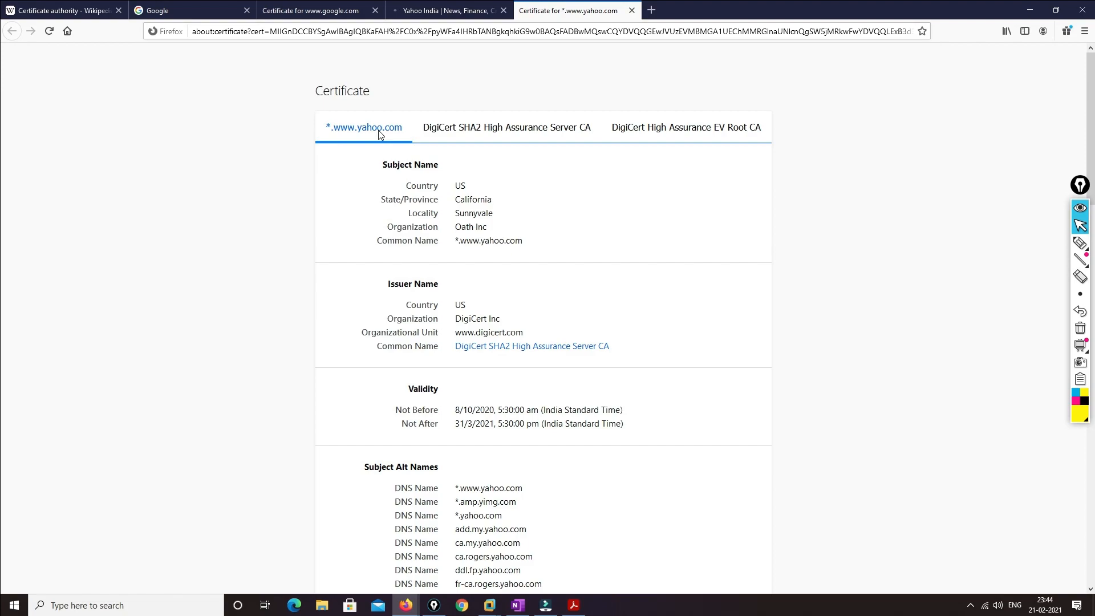
{"action": "left_click", "coordinate": [1030, 9]}
Close both Page Info windows and bring the handwritten notes back on the page
{"action": "left_click", "coordinate": [352, 27]}
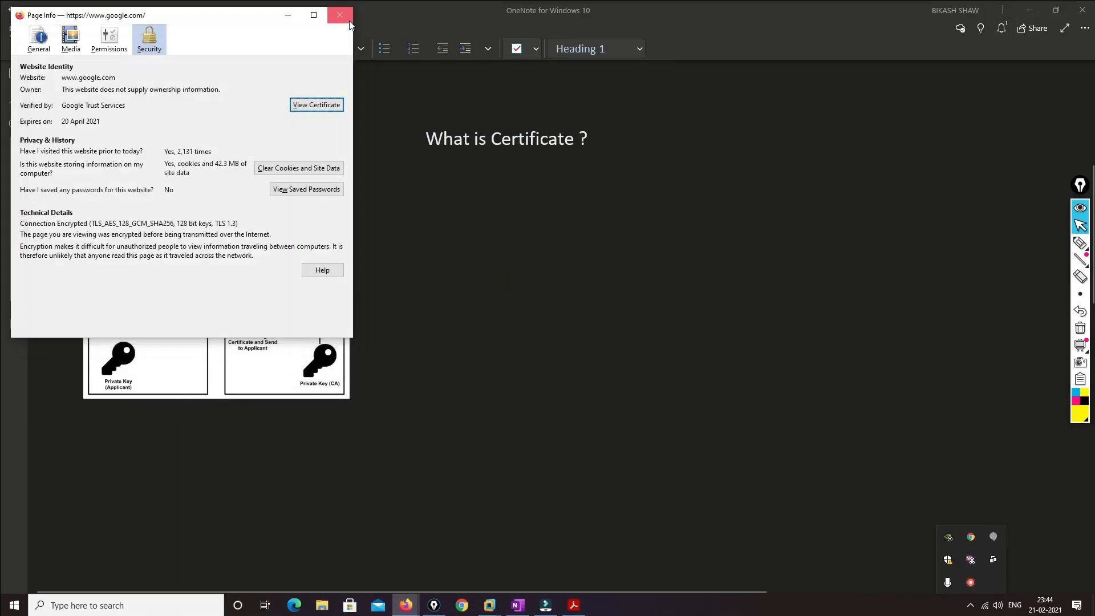
{"action": "left_click", "coordinate": [340, 14]}
{"action": "left_click", "coordinate": [1080, 311]}
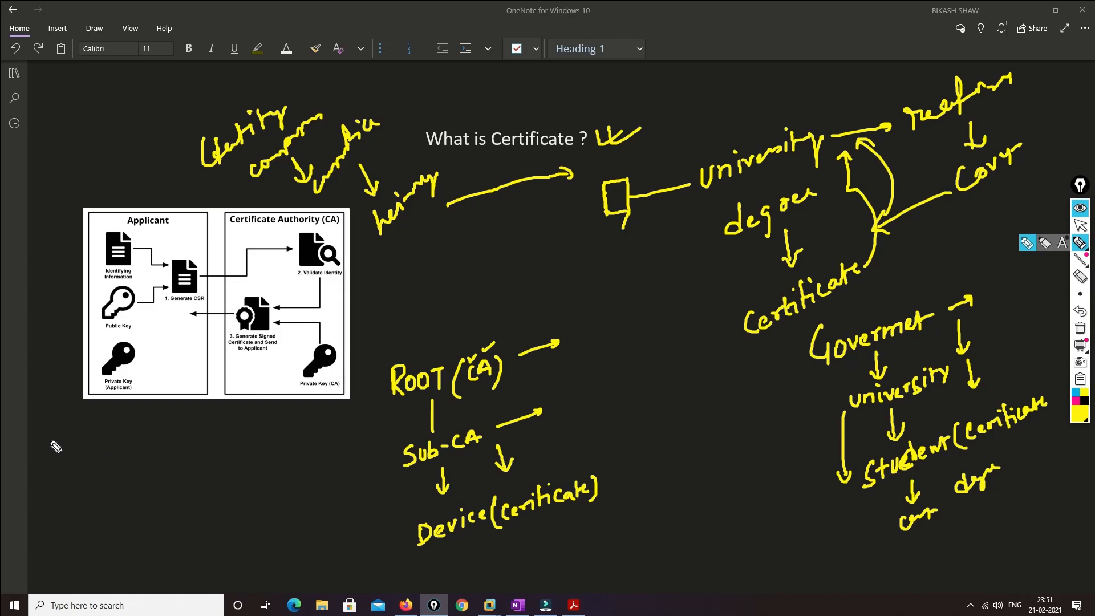
Sketch two boxes labelled Global sign and Digi cert at lower left, joined by a double-headed line
{"action": "mouse_move", "coordinate": [49, 464]}
{"action": "left_mouse_down"}
{"action": "mouse_move", "coordinate": [49, 433]}
{"action": "mouse_move", "coordinate": [81, 426]}
{"action": "mouse_move", "coordinate": [81, 459]}
{"action": "mouse_move", "coordinate": [110, 451]}
{"action": "left_mouse_up"}
{"action": "mouse_move", "coordinate": [154, 421]}
{"action": "left_mouse_down"}
{"action": "mouse_move", "coordinate": [166, 444]}
{"action": "mouse_move", "coordinate": [178, 431]}
{"action": "left_mouse_up"}
{"action": "mouse_move", "coordinate": [182, 414]}
{"action": "left_mouse_down"}
{"action": "mouse_move", "coordinate": [205, 436]}
{"action": "mouse_move", "coordinate": [231, 439]}
{"action": "mouse_move", "coordinate": [245, 422]}
{"action": "mouse_move", "coordinate": [261, 420]}
{"action": "mouse_move", "coordinate": [266, 438]}
{"action": "mouse_move", "coordinate": [285, 423]}
{"action": "left_mouse_up"}
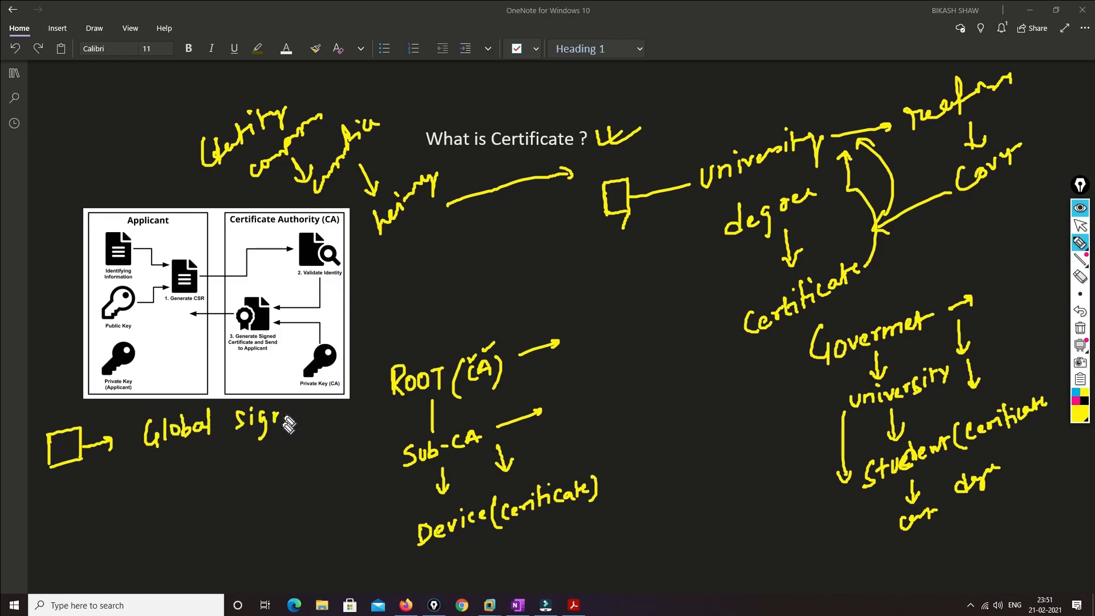
{"action": "mouse_move", "coordinate": [50, 546]}
{"action": "left_mouse_down"}
{"action": "mouse_move", "coordinate": [51, 580]}
{"action": "mouse_move", "coordinate": [80, 544]}
{"action": "mouse_move", "coordinate": [82, 579]}
{"action": "mouse_move", "coordinate": [130, 551]}
{"action": "mouse_move", "coordinate": [194, 548]}
{"action": "left_mouse_up"}
{"action": "left_click", "coordinate": [189, 520]}
{"action": "mouse_move", "coordinate": [210, 530]}
{"action": "left_mouse_down"}
{"action": "mouse_move", "coordinate": [215, 547]}
{"action": "mouse_move", "coordinate": [305, 491]}
{"action": "left_mouse_up"}
{"action": "left_click", "coordinate": [219, 514]}
{"action": "mouse_move", "coordinate": [64, 467]}
{"action": "left_mouse_down"}
{"action": "mouse_move", "coordinate": [69, 545]}
{"action": "mouse_move", "coordinate": [72, 534]}
{"action": "left_mouse_up"}
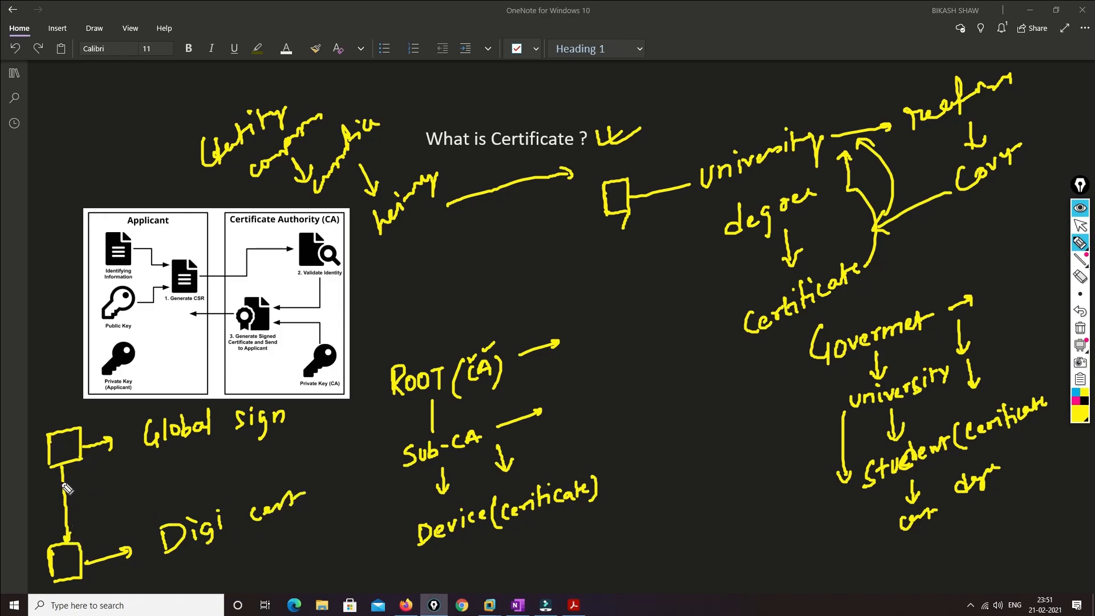
{"action": "left_click_drag", "start_coordinate": [59, 475], "coordinate": [71, 472]}
Underline Global and Digi and run both lines into a box marked yes
{"action": "left_click_drag", "start_coordinate": [160, 462], "coordinate": [217, 449]}
{"action": "left_click_drag", "start_coordinate": [207, 555], "coordinate": [249, 537]}
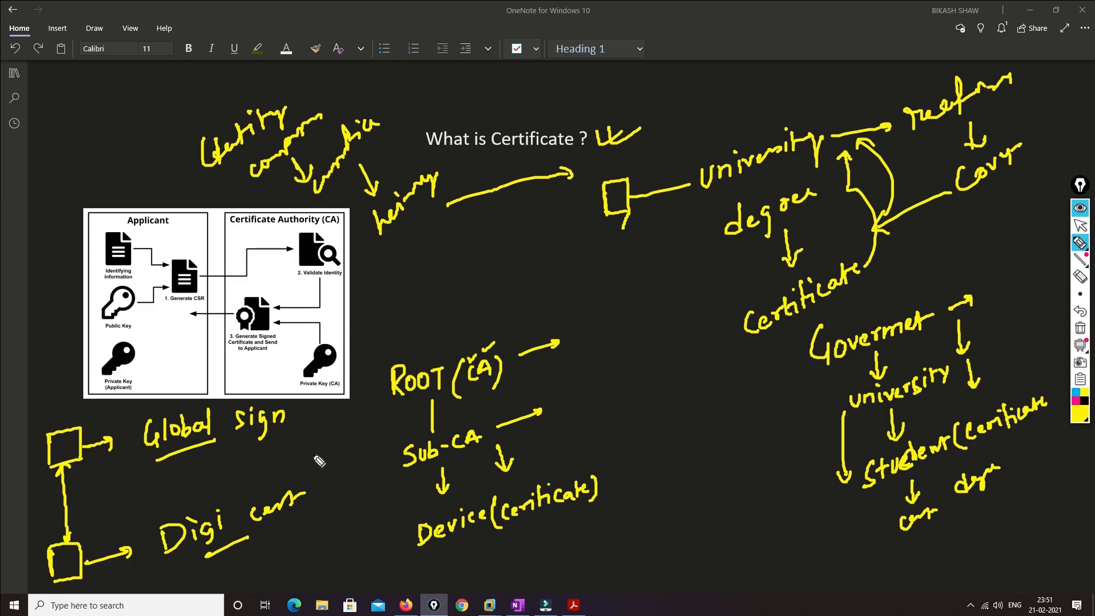
{"action": "left_click_drag", "start_coordinate": [289, 421], "coordinate": [321, 444]}
{"action": "mouse_move", "coordinate": [312, 491]}
{"action": "left_mouse_down"}
{"action": "mouse_move", "coordinate": [335, 453]}
{"action": "mouse_move", "coordinate": [323, 446]}
{"action": "left_mouse_up"}
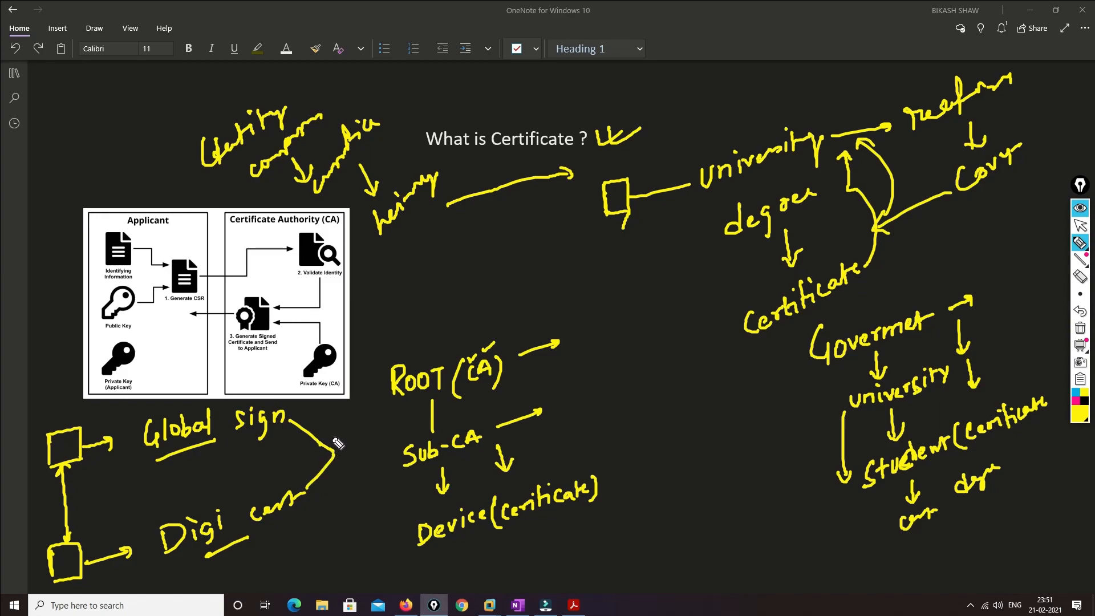
{"action": "mouse_move", "coordinate": [335, 456]}
{"action": "left_mouse_down"}
{"action": "mouse_move", "coordinate": [331, 434]}
{"action": "mouse_move", "coordinate": [337, 478]}
{"action": "mouse_move", "coordinate": [348, 447]}
{"action": "mouse_move", "coordinate": [365, 451]}
{"action": "mouse_move", "coordinate": [379, 438]}
{"action": "left_mouse_up"}
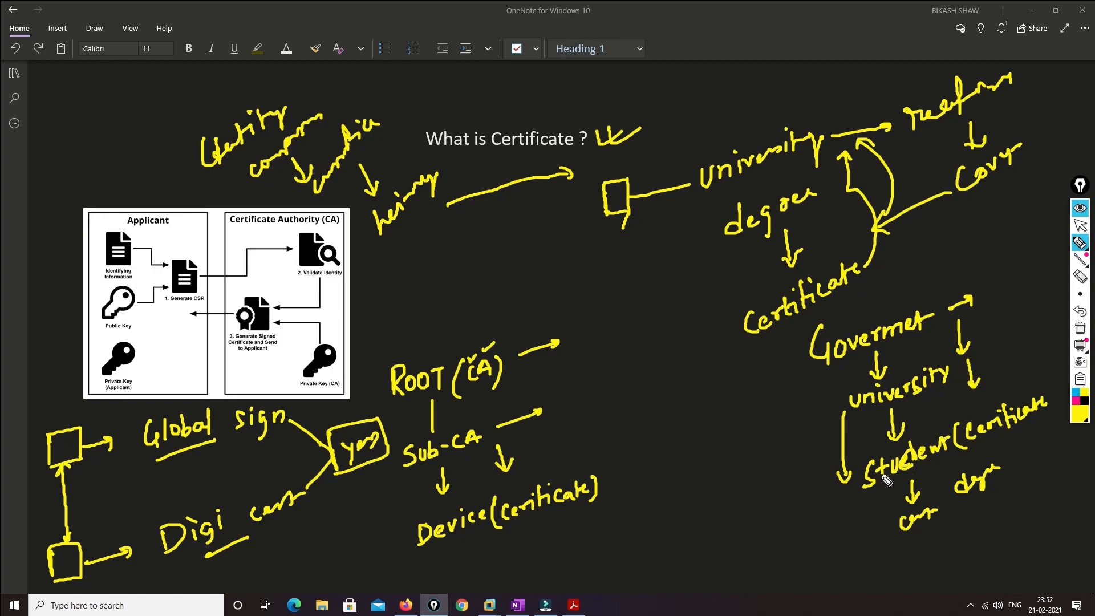
Write a handwritten note beside Student with arrows pointing to it
{"action": "mouse_move", "coordinate": [861, 472]}
{"action": "left_mouse_down"}
{"action": "mouse_move", "coordinate": [773, 434]}
{"action": "mouse_move", "coordinate": [769, 444]}
{"action": "left_mouse_up"}
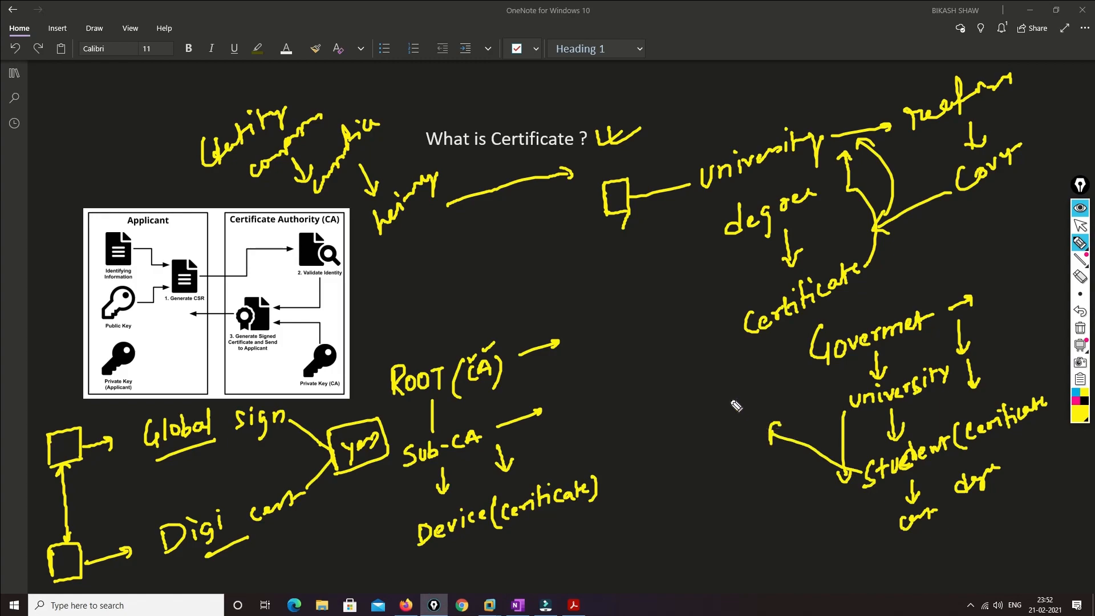
{"action": "mouse_move", "coordinate": [708, 406]}
{"action": "left_mouse_down"}
{"action": "mouse_move", "coordinate": [706, 421]}
{"action": "mouse_move", "coordinate": [730, 421]}
{"action": "left_mouse_up"}
{"action": "mouse_move", "coordinate": [722, 407]}
{"action": "left_mouse_down"}
{"action": "mouse_move", "coordinate": [744, 400]}
{"action": "mouse_move", "coordinate": [721, 456]}
{"action": "left_mouse_up"}
{"action": "left_click", "coordinate": [709, 440]}
{"action": "mouse_move", "coordinate": [707, 444]}
{"action": "left_mouse_down"}
{"action": "mouse_move", "coordinate": [728, 437]}
{"action": "mouse_move", "coordinate": [713, 472]}
{"action": "mouse_move", "coordinate": [733, 469]}
{"action": "mouse_move", "coordinate": [714, 512]}
{"action": "left_mouse_up"}
{"action": "mouse_move", "coordinate": [702, 501]}
{"action": "left_mouse_down"}
{"action": "mouse_move", "coordinate": [725, 509]}
{"action": "mouse_move", "coordinate": [759, 485]}
{"action": "left_mouse_up"}
{"action": "left_click", "coordinate": [726, 489]}
{"action": "left_click", "coordinate": [734, 493]}
{"action": "left_click", "coordinate": [735, 502]}
{"action": "mouse_move", "coordinate": [867, 484]}
{"action": "left_mouse_down"}
{"action": "mouse_move", "coordinate": [790, 473]}
{"action": "mouse_move", "coordinate": [800, 480]}
{"action": "left_mouse_up"}
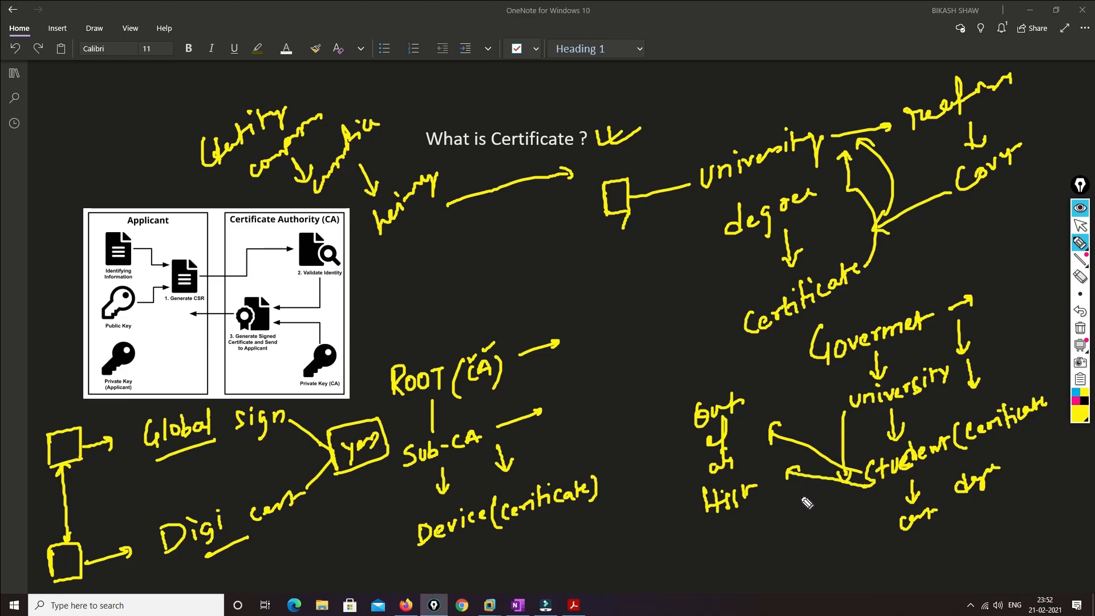
{"action": "mouse_move", "coordinate": [788, 475]}
{"action": "left_mouse_down"}
{"action": "mouse_move", "coordinate": [765, 507]}
{"action": "mouse_move", "coordinate": [773, 513]}
{"action": "left_mouse_up"}
Circle Global sign and Digi cert, touch up the arrows, and tick the What is Certificate title
{"action": "mouse_move", "coordinate": [1022, 378]}
{"action": "left_mouse_down"}
{"action": "mouse_move", "coordinate": [1034, 378]}
{"action": "mouse_move", "coordinate": [960, 453]}
{"action": "mouse_move", "coordinate": [1049, 435]}
{"action": "mouse_move", "coordinate": [1046, 381]}
{"action": "mouse_move", "coordinate": [1016, 389]}
{"action": "mouse_move", "coordinate": [979, 360]}
{"action": "mouse_move", "coordinate": [995, 359]}
{"action": "mouse_move", "coordinate": [962, 317]}
{"action": "mouse_move", "coordinate": [973, 317]}
{"action": "left_mouse_up"}
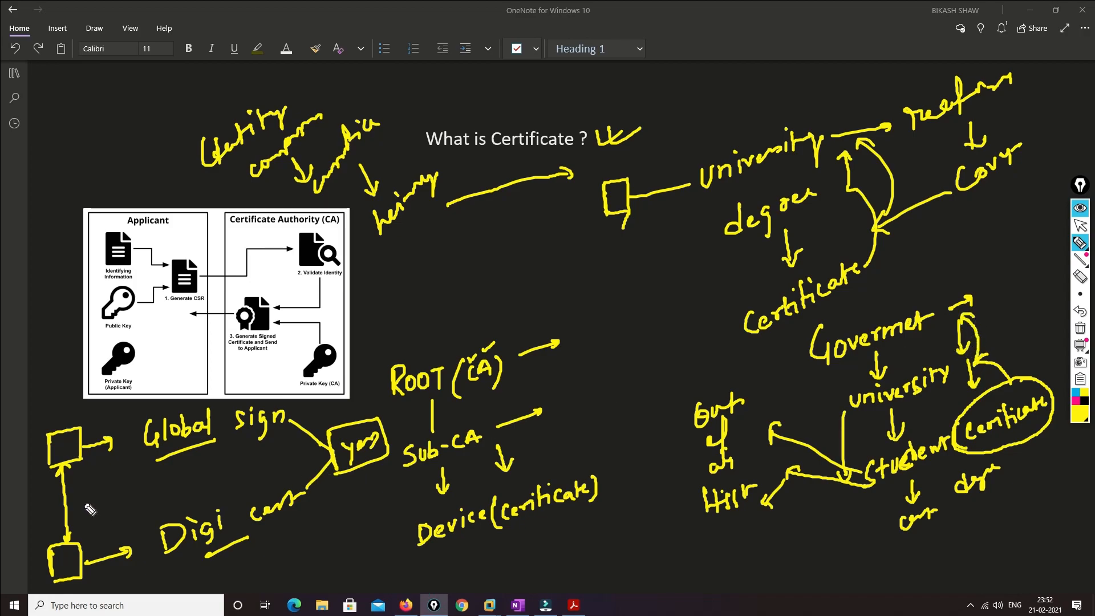
{"action": "left_click_drag", "start_coordinate": [59, 473], "coordinate": [74, 471]}
{"action": "mouse_move", "coordinate": [297, 407]}
{"action": "left_mouse_down"}
{"action": "mouse_move", "coordinate": [170, 410]}
{"action": "mouse_move", "coordinate": [146, 455]}
{"action": "mouse_move", "coordinate": [230, 461]}
{"action": "mouse_move", "coordinate": [294, 429]}
{"action": "mouse_move", "coordinate": [299, 407]}
{"action": "left_mouse_up"}
{"action": "mouse_move", "coordinate": [276, 462]}
{"action": "left_mouse_down"}
{"action": "mouse_move", "coordinate": [143, 582]}
{"action": "mouse_move", "coordinate": [330, 497]}
{"action": "mouse_move", "coordinate": [257, 467]}
{"action": "left_mouse_up"}
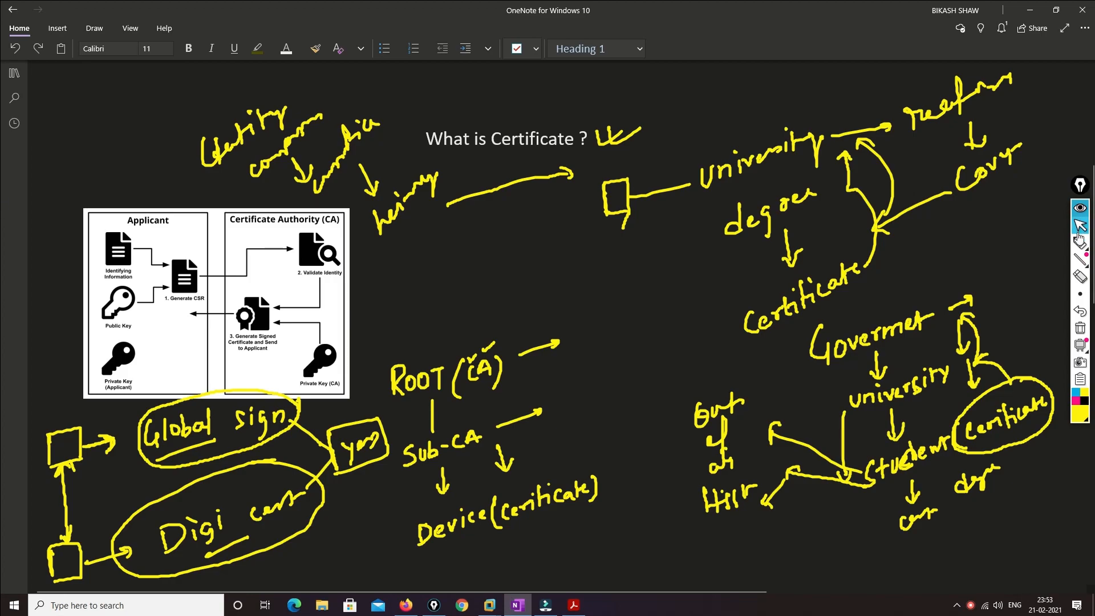
{"action": "left_click", "coordinate": [1080, 244]}
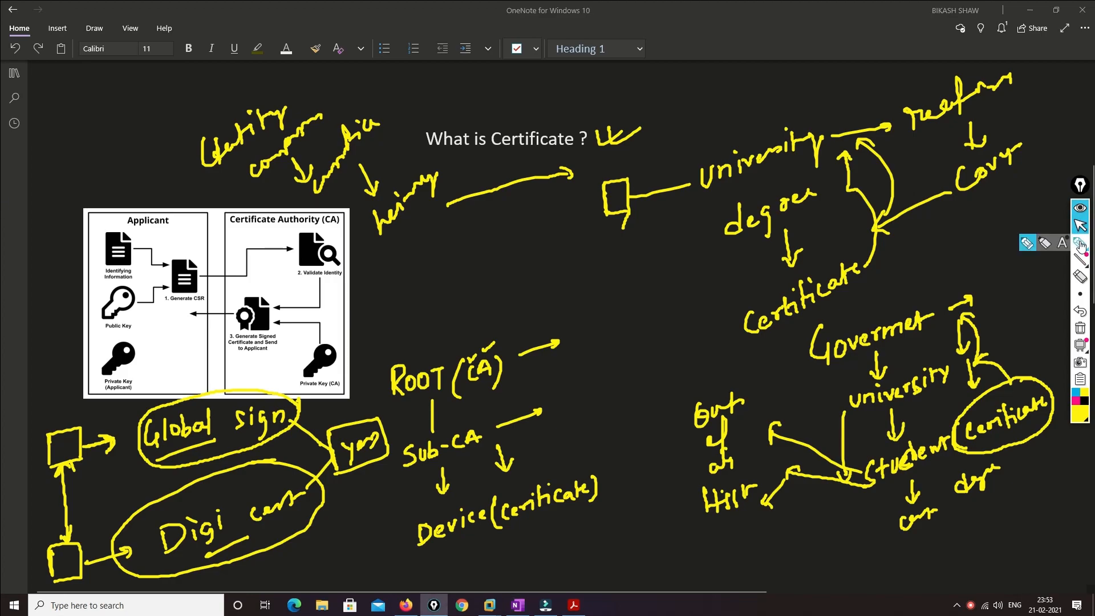
{"action": "left_click_drag", "start_coordinate": [520, 114], "coordinate": [556, 101]}
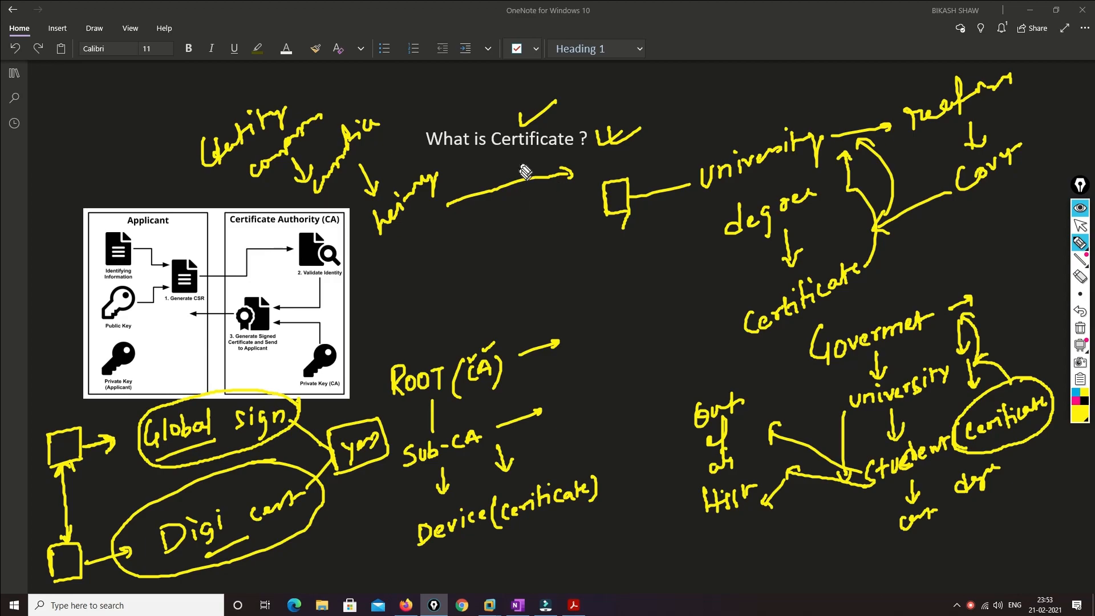
Draw a diagonal arrow below the title, write 'identity compr' and circle a handwritten PC
{"action": "mouse_move", "coordinate": [517, 150]}
{"action": "left_mouse_down"}
{"action": "mouse_move", "coordinate": [463, 237]}
{"action": "mouse_move", "coordinate": [458, 279]}
{"action": "mouse_move", "coordinate": [501, 263]}
{"action": "mouse_move", "coordinate": [506, 239]}
{"action": "mouse_move", "coordinate": [520, 238]}
{"action": "mouse_move", "coordinate": [530, 258]}
{"action": "mouse_move", "coordinate": [516, 297]}
{"action": "mouse_move", "coordinate": [555, 272]}
{"action": "left_mouse_up"}
{"action": "left_click", "coordinate": [450, 255]}
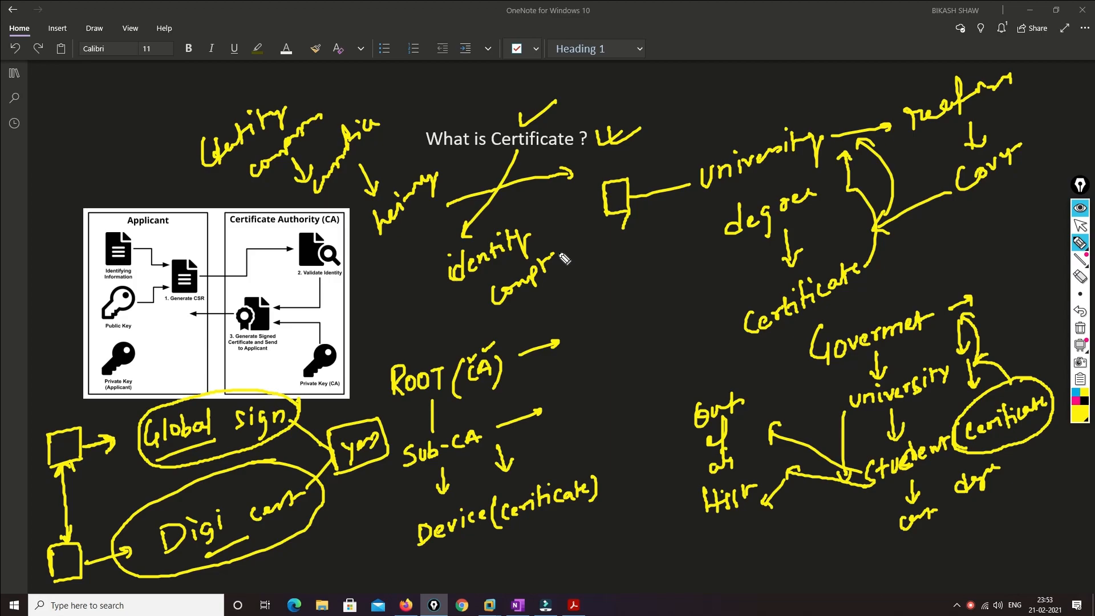
{"action": "mouse_move", "coordinate": [569, 263]}
{"action": "left_mouse_down"}
{"action": "mouse_move", "coordinate": [576, 303]}
{"action": "mouse_move", "coordinate": [573, 283]}
{"action": "left_mouse_up"}
{"action": "left_click_drag", "start_coordinate": [597, 271], "coordinate": [594, 298]}
{"action": "mouse_move", "coordinate": [597, 251]}
{"action": "left_mouse_down"}
{"action": "mouse_move", "coordinate": [572, 312]}
{"action": "mouse_move", "coordinate": [608, 288]}
{"action": "mouse_move", "coordinate": [605, 261]}
{"action": "mouse_move", "coordinate": [620, 259]}
{"action": "mouse_move", "coordinate": [615, 269]}
{"action": "left_mouse_up"}
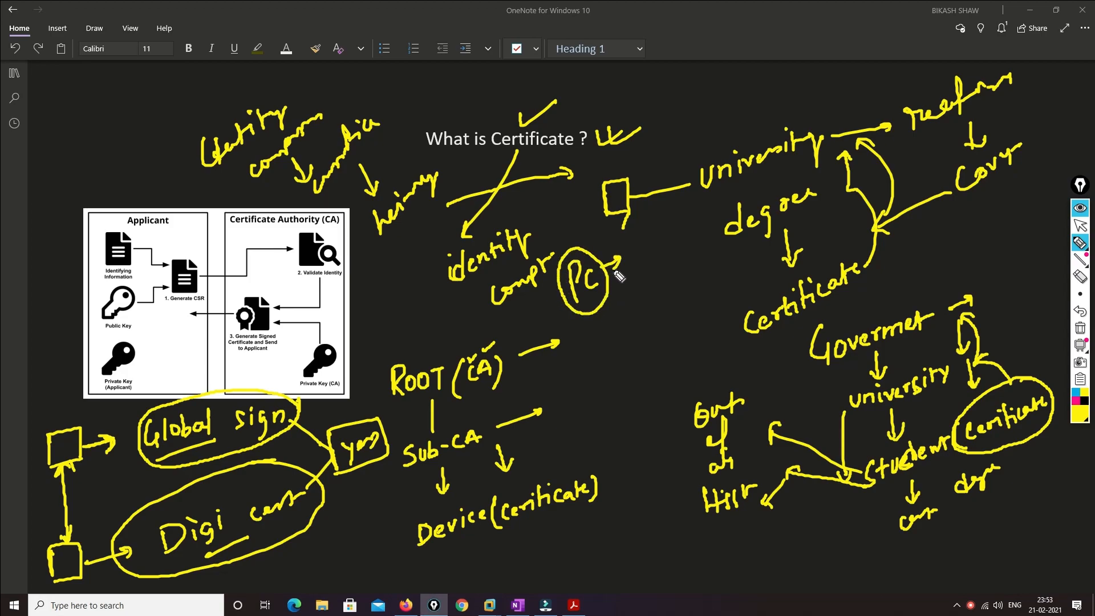
Add up-right arrows and small marks above the title
{"action": "left_click_drag", "start_coordinate": [535, 127], "coordinate": [596, 97]}
{"action": "left_click_drag", "start_coordinate": [583, 100], "coordinate": [595, 107]}
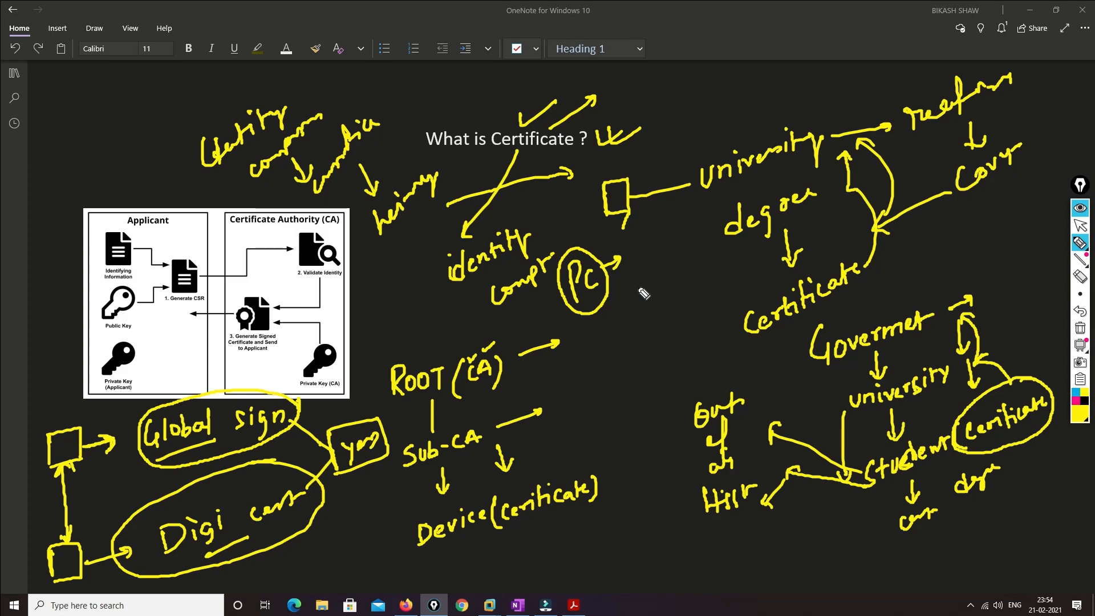
{"action": "left_click_drag", "start_coordinate": [600, 121], "coordinate": [648, 94]}
{"action": "mouse_move", "coordinate": [676, 112]}
{"action": "left_mouse_down"}
{"action": "mouse_move", "coordinate": [688, 85]}
{"action": "mouse_move", "coordinate": [720, 83]}
{"action": "left_mouse_up"}
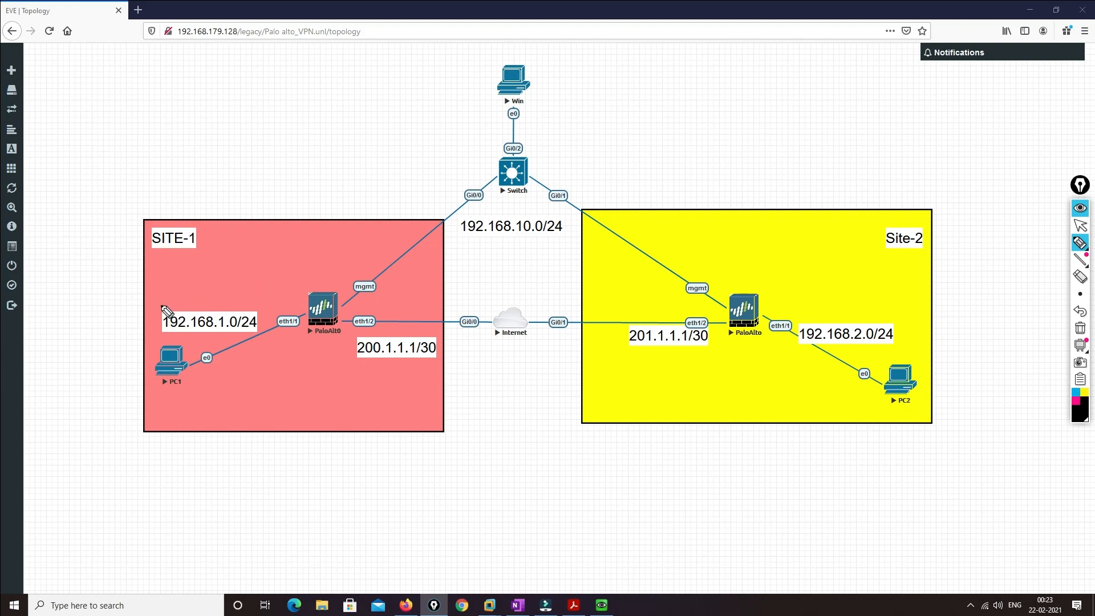
Mark both LAN subnets Private, the 200.1.1.1/30–201.1.1.1/30 link Public, and trace the MGMT path
{"action": "mouse_move", "coordinate": [152, 308]}
{"action": "left_mouse_down"}
{"action": "mouse_move", "coordinate": [187, 290]}
{"action": "mouse_move", "coordinate": [262, 297]}
{"action": "mouse_move", "coordinate": [272, 318]}
{"action": "mouse_move", "coordinate": [258, 339]}
{"action": "mouse_move", "coordinate": [212, 351]}
{"action": "mouse_move", "coordinate": [144, 321]}
{"action": "mouse_move", "coordinate": [151, 308]}
{"action": "left_mouse_up"}
{"action": "mouse_move", "coordinate": [221, 289]}
{"action": "left_mouse_down"}
{"action": "mouse_move", "coordinate": [227, 251]}
{"action": "mouse_move", "coordinate": [279, 227]}
{"action": "left_mouse_up"}
{"action": "left_click_drag", "start_coordinate": [391, 374], "coordinate": [627, 355]}
{"action": "mouse_move", "coordinate": [512, 375]}
{"action": "left_mouse_down"}
{"action": "mouse_move", "coordinate": [510, 402]}
{"action": "mouse_move", "coordinate": [503, 395]}
{"action": "mouse_move", "coordinate": [516, 431]}
{"action": "mouse_move", "coordinate": [570, 421]}
{"action": "left_mouse_up"}
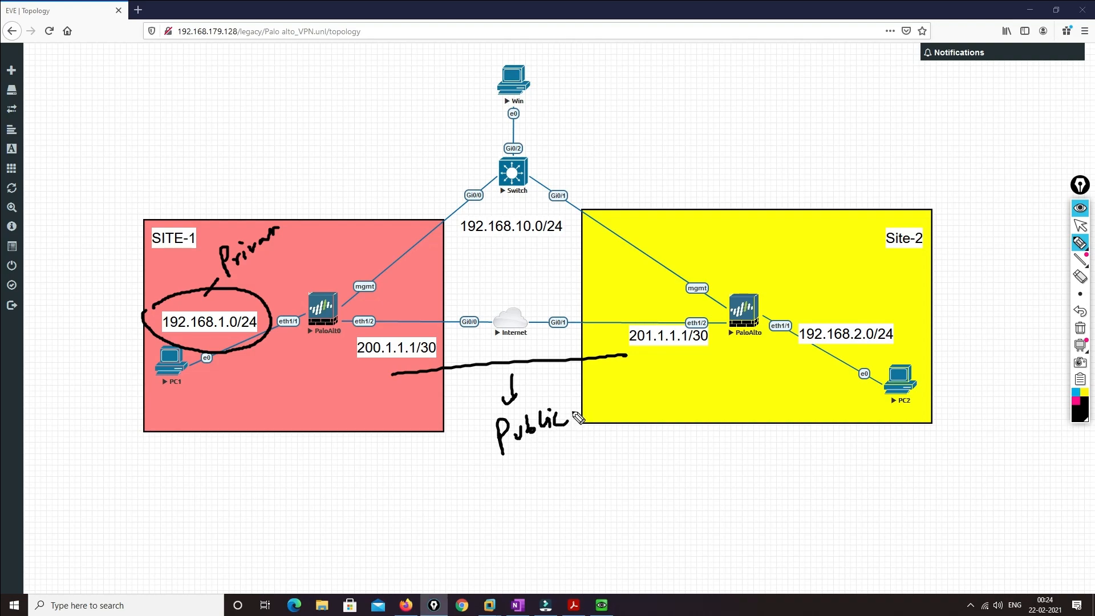
{"action": "mouse_move", "coordinate": [925, 316]}
{"action": "left_mouse_down"}
{"action": "mouse_move", "coordinate": [849, 298]}
{"action": "mouse_move", "coordinate": [844, 369]}
{"action": "mouse_move", "coordinate": [935, 296]}
{"action": "left_mouse_up"}
{"action": "mouse_move", "coordinate": [942, 291]}
{"action": "left_mouse_down"}
{"action": "mouse_move", "coordinate": [947, 307]}
{"action": "mouse_move", "coordinate": [976, 254]}
{"action": "mouse_move", "coordinate": [1008, 247]}
{"action": "left_mouse_up"}
{"action": "mouse_move", "coordinate": [515, 204]}
{"action": "left_mouse_down"}
{"action": "mouse_move", "coordinate": [659, 116]}
{"action": "mouse_move", "coordinate": [687, 110]}
{"action": "mouse_move", "coordinate": [684, 121]}
{"action": "left_mouse_up"}
{"action": "mouse_move", "coordinate": [340, 304]}
{"action": "left_mouse_down"}
{"action": "mouse_move", "coordinate": [491, 202]}
{"action": "mouse_move", "coordinate": [613, 219]}
{"action": "mouse_move", "coordinate": [734, 306]}
{"action": "left_mouse_up"}
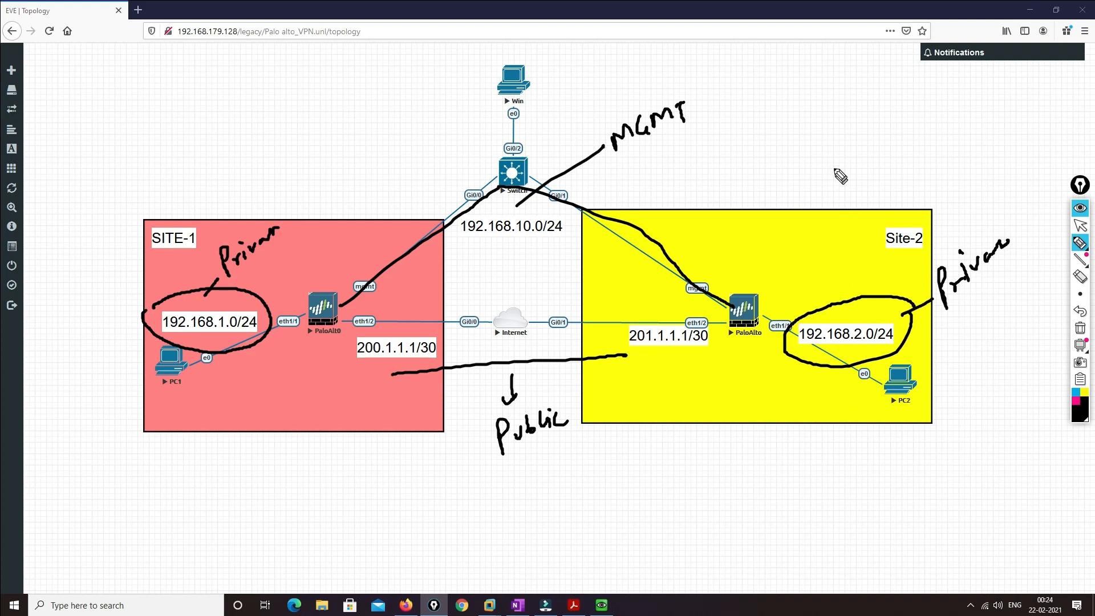
Write 'Previous IKEv1 v IKEv2' above Site-2, underline both versions, and add small arrows
{"action": "left_click_drag", "start_coordinate": [817, 117], "coordinate": [822, 165]}
{"action": "left_click_drag", "start_coordinate": [818, 119], "coordinate": [826, 139]}
{"action": "left_click_drag", "start_coordinate": [840, 146], "coordinate": [932, 94]}
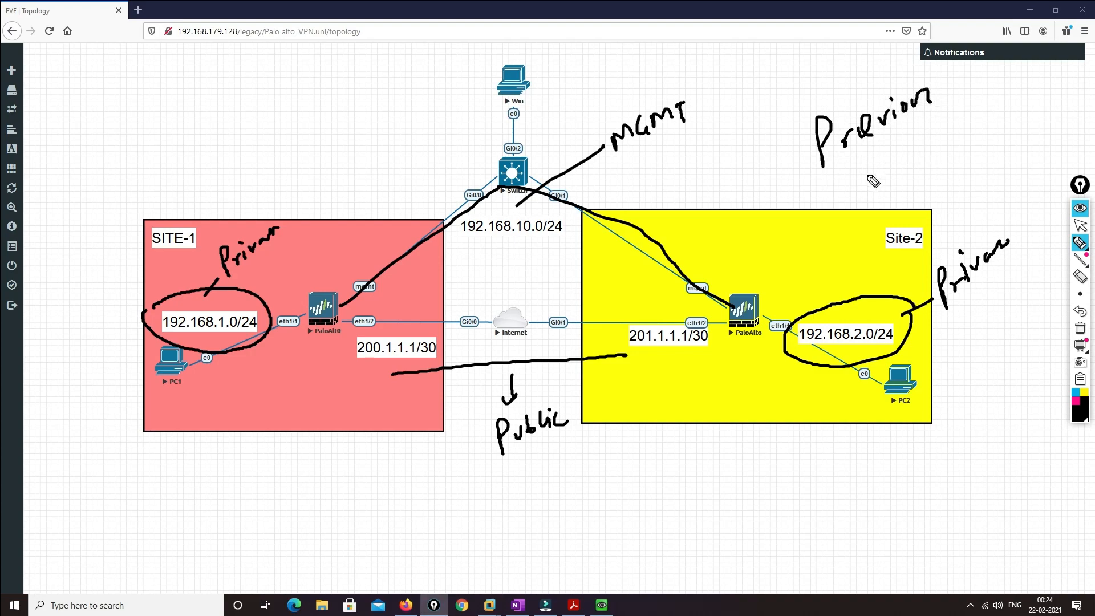
{"action": "mouse_move", "coordinate": [861, 167]}
{"action": "left_mouse_down"}
{"action": "mouse_move", "coordinate": [892, 168]}
{"action": "mouse_move", "coordinate": [944, 122]}
{"action": "mouse_move", "coordinate": [958, 133]}
{"action": "mouse_move", "coordinate": [1007, 95]}
{"action": "left_mouse_up"}
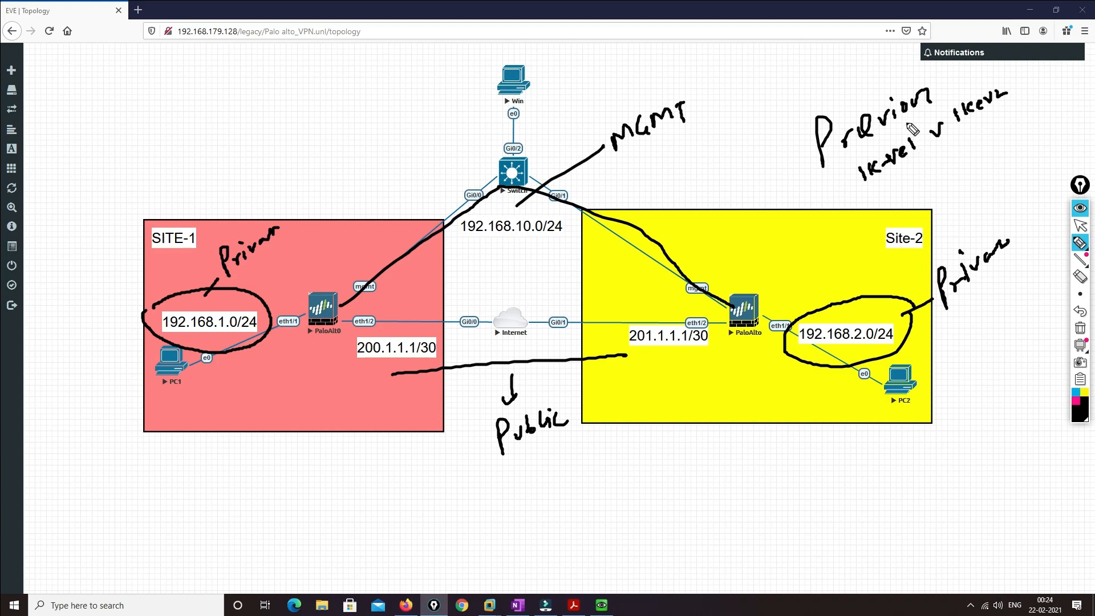
{"action": "left_click_drag", "start_coordinate": [875, 190], "coordinate": [913, 169]}
{"action": "left_click_drag", "start_coordinate": [968, 135], "coordinate": [1026, 103]}
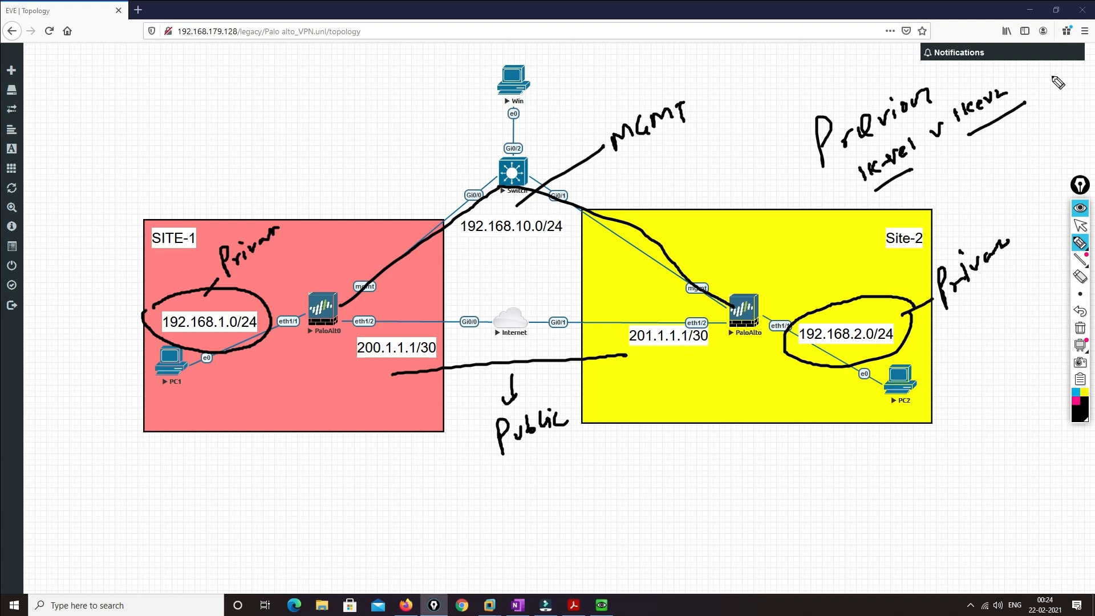
{"action": "mouse_move", "coordinate": [1061, 70]}
{"action": "left_mouse_down"}
{"action": "mouse_move", "coordinate": [1061, 82]}
{"action": "mouse_move", "coordinate": [1054, 73]}
{"action": "mouse_move", "coordinate": [1070, 75]}
{"action": "left_mouse_up"}
{"action": "mouse_move", "coordinate": [1082, 32]}
{"action": "left_mouse_down"}
{"action": "mouse_move", "coordinate": [1078, 46]}
{"action": "mouse_move", "coordinate": [1080, 26]}
{"action": "left_mouse_up"}
{"action": "left_click_drag", "start_coordinate": [1018, 140], "coordinate": [1019, 156]}
{"action": "left_click_drag", "start_coordinate": [1015, 149], "coordinate": [1024, 146]}
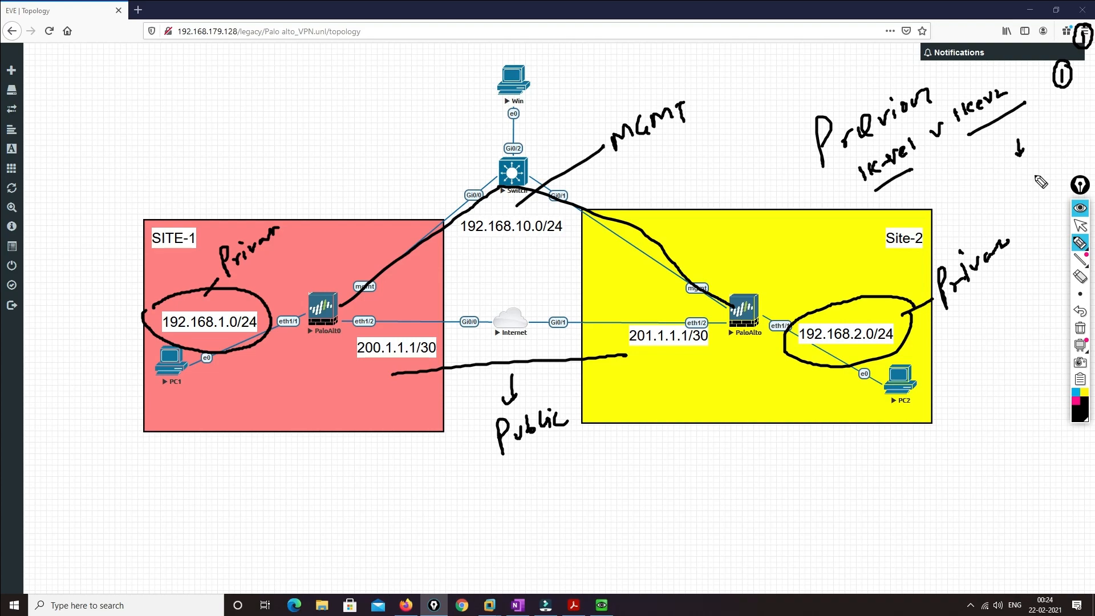
Start a numbered plan at top left: 1 Generate certificates, 2 Configure certificates
{"action": "mouse_move", "coordinate": [978, 133]}
{"action": "left_mouse_down"}
{"action": "mouse_move", "coordinate": [978, 166]}
{"action": "mouse_move", "coordinate": [985, 156]}
{"action": "left_mouse_up"}
{"action": "mouse_move", "coordinate": [55, 77]}
{"action": "left_mouse_down"}
{"action": "mouse_move", "coordinate": [55, 101]}
{"action": "mouse_move", "coordinate": [40, 88]}
{"action": "mouse_move", "coordinate": [53, 61]}
{"action": "mouse_move", "coordinate": [94, 103]}
{"action": "left_mouse_up"}
{"action": "mouse_move", "coordinate": [98, 96]}
{"action": "left_mouse_down"}
{"action": "mouse_move", "coordinate": [259, 74]}
{"action": "mouse_move", "coordinate": [301, 54]}
{"action": "left_mouse_up"}
{"action": "mouse_move", "coordinate": [53, 146]}
{"action": "left_mouse_down"}
{"action": "mouse_move", "coordinate": [61, 162]}
{"action": "mouse_move", "coordinate": [117, 145]}
{"action": "mouse_move", "coordinate": [139, 152]}
{"action": "mouse_move", "coordinate": [166, 112]}
{"action": "mouse_move", "coordinate": [176, 149]}
{"action": "left_mouse_up"}
{"action": "mouse_move", "coordinate": [186, 137]}
{"action": "left_mouse_down"}
{"action": "mouse_move", "coordinate": [180, 160]}
{"action": "mouse_move", "coordinate": [221, 117]}
{"action": "mouse_move", "coordinate": [350, 87]}
{"action": "mouse_move", "coordinate": [360, 100]}
{"action": "left_mouse_up"}
Add step 3 test and step 4 troubleshooting to the plan
{"action": "mouse_move", "coordinate": [71, 218]}
{"action": "left_mouse_down"}
{"action": "mouse_move", "coordinate": [72, 241]}
{"action": "mouse_move", "coordinate": [64, 210]}
{"action": "mouse_move", "coordinate": [115, 231]}
{"action": "left_mouse_up"}
{"action": "mouse_move", "coordinate": [108, 223]}
{"action": "left_mouse_down"}
{"action": "mouse_move", "coordinate": [134, 212]}
{"action": "mouse_move", "coordinate": [136, 226]}
{"action": "left_mouse_up"}
{"action": "left_click_drag", "start_coordinate": [155, 191], "coordinate": [150, 221]}
{"action": "left_click_drag", "start_coordinate": [145, 201], "coordinate": [163, 190]}
{"action": "mouse_move", "coordinate": [74, 288]}
{"action": "left_mouse_down"}
{"action": "mouse_move", "coordinate": [64, 302]}
{"action": "mouse_move", "coordinate": [75, 291]}
{"action": "mouse_move", "coordinate": [75, 305]}
{"action": "mouse_move", "coordinate": [72, 281]}
{"action": "mouse_move", "coordinate": [118, 284]}
{"action": "mouse_move", "coordinate": [114, 270]}
{"action": "left_mouse_up"}
{"action": "mouse_move", "coordinate": [118, 264]}
{"action": "left_mouse_down"}
{"action": "mouse_move", "coordinate": [163, 249]}
{"action": "mouse_move", "coordinate": [193, 219]}
{"action": "left_mouse_up"}
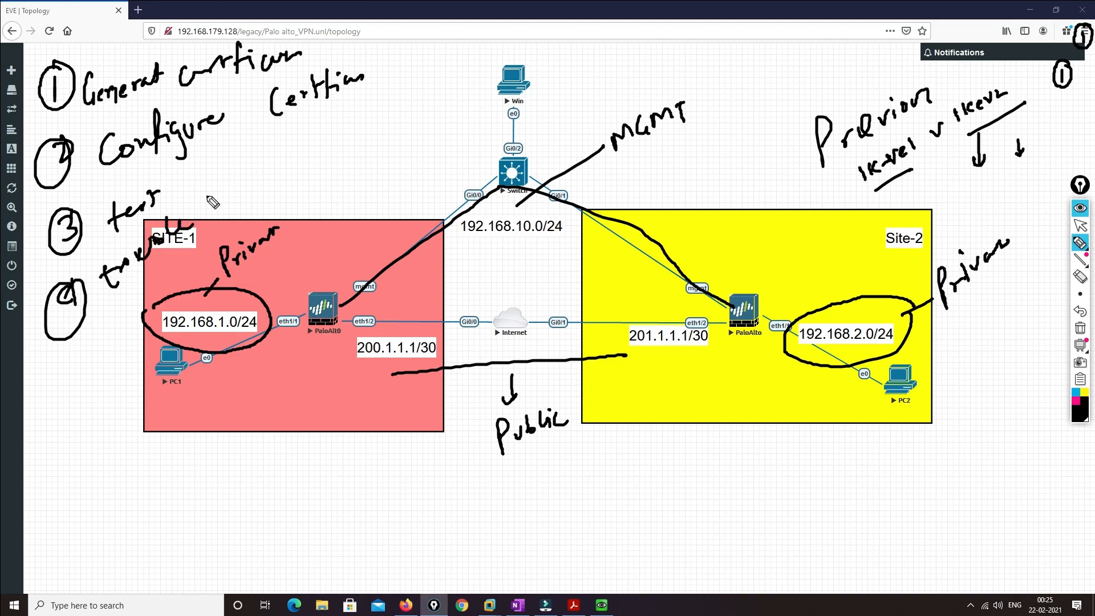
{"action": "left_click_drag", "start_coordinate": [238, 134], "coordinate": [257, 131]}
{"action": "mouse_move", "coordinate": [200, 210]}
{"action": "left_mouse_down"}
{"action": "mouse_move", "coordinate": [190, 227]}
{"action": "mouse_move", "coordinate": [238, 212]}
{"action": "left_mouse_up"}
{"action": "mouse_move", "coordinate": [233, 192]}
{"action": "left_mouse_down"}
{"action": "mouse_move", "coordinate": [244, 212]}
{"action": "mouse_move", "coordinate": [279, 197]}
{"action": "left_mouse_up"}
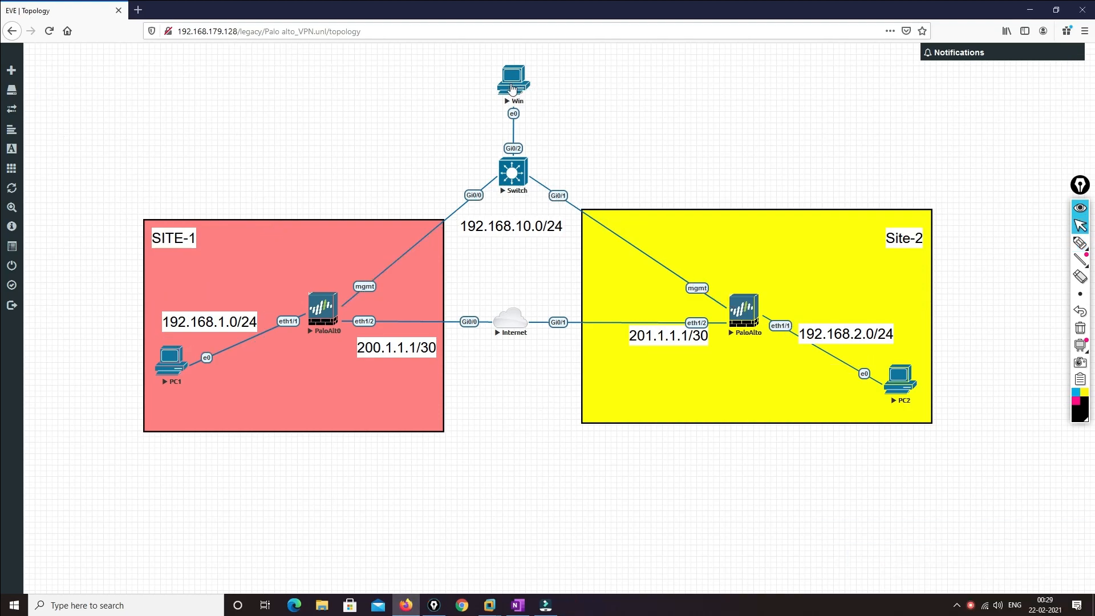
Open the Win machine's console in the VNC viewer and sign in to the 192.168.10.2 firewall with the admin credentials
{"action": "left_click", "coordinate": [512, 85]}
{"action": "left_click", "coordinate": [563, 110]}
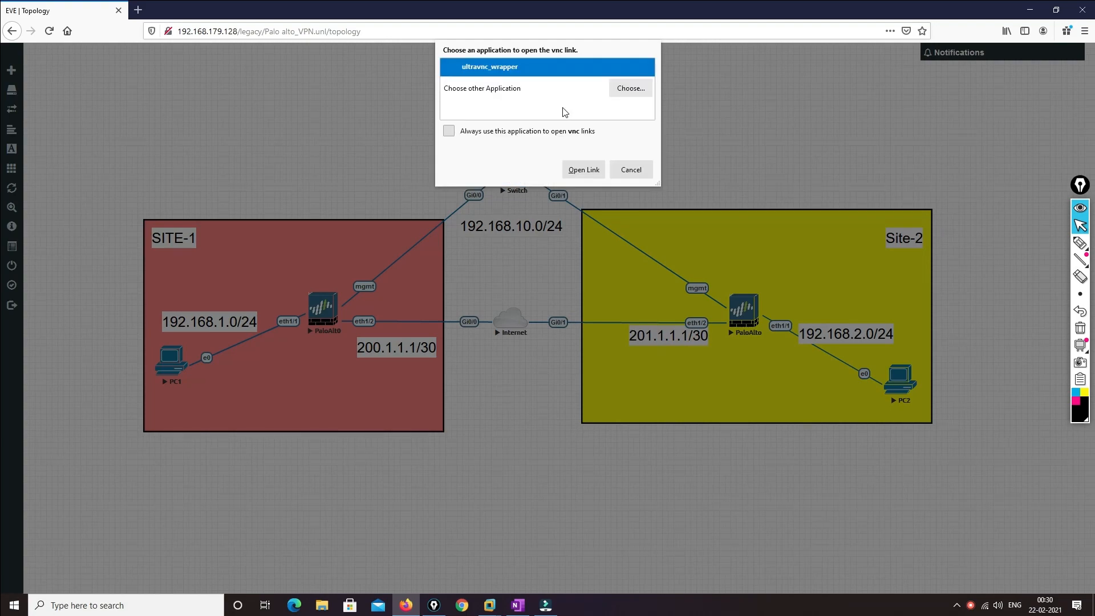
{"action": "left_click", "coordinate": [585, 171]}
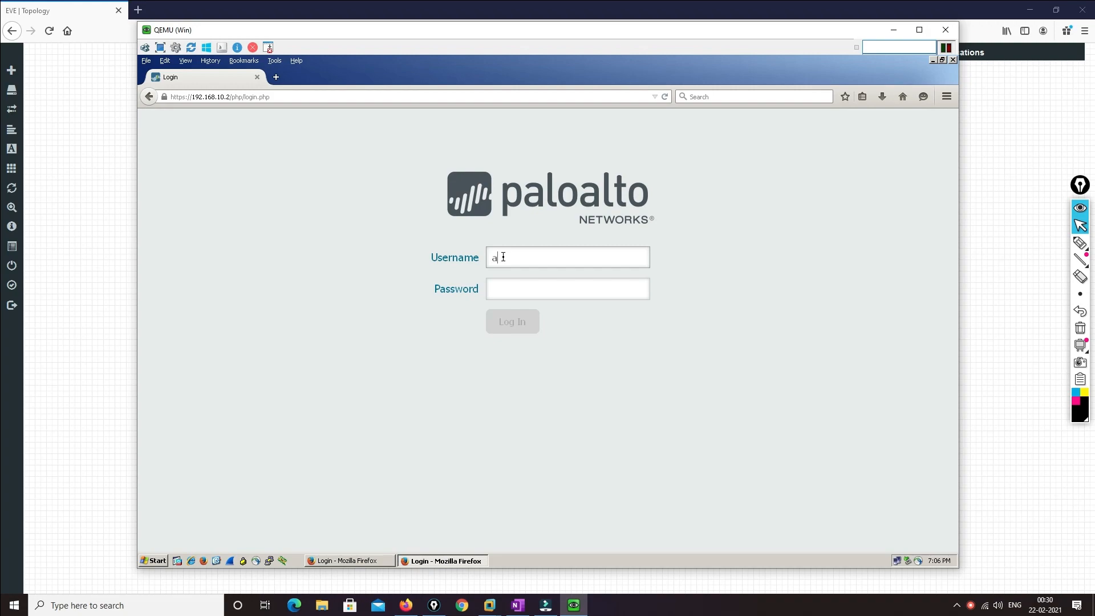
{"action": "key", "text": "Tab"}
{"action": "type", "text": "ad"}
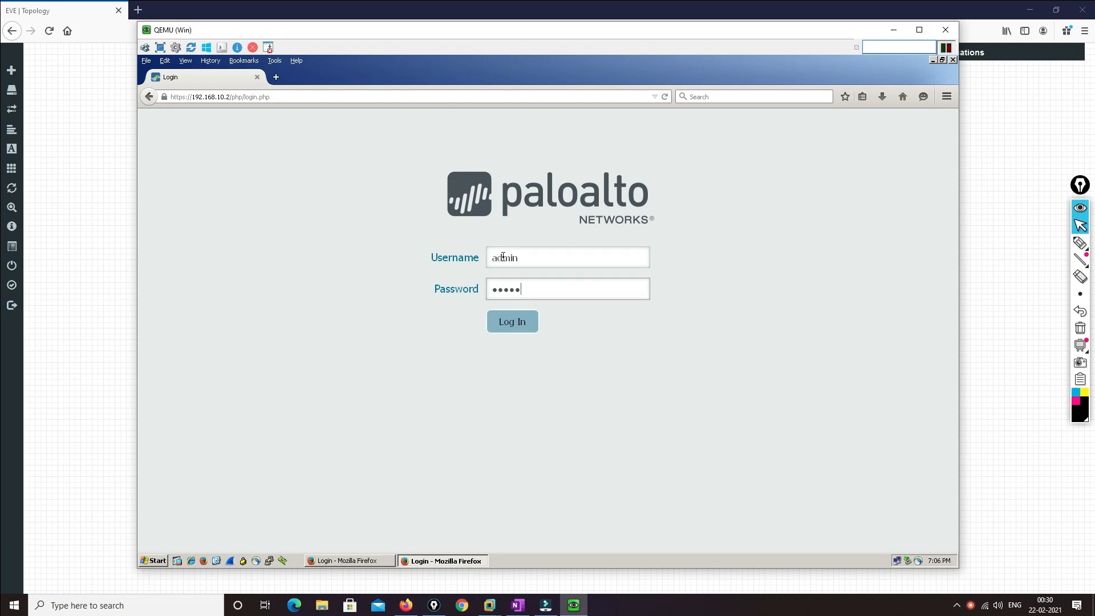
{"action": "key", "text": "Return"}
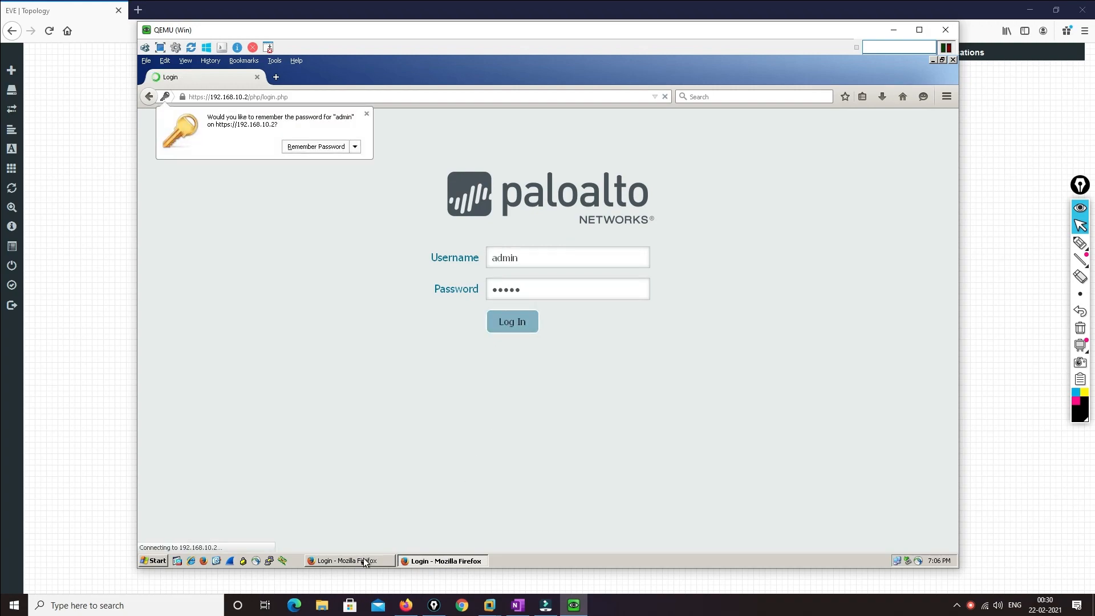
Sign in to the 192.168.10.1 firewall with the admin username and password
{"action": "left_click", "coordinate": [365, 561]}
{"action": "type", "text": "admin"}
{"action": "key", "text": "Tab"}
{"action": "type", "text": "admin"}
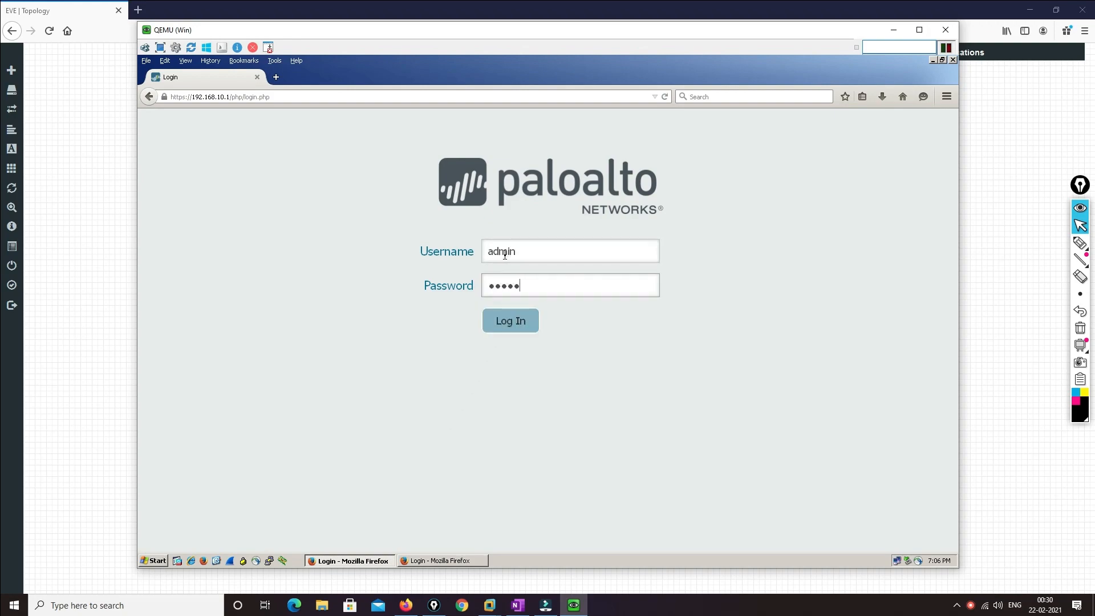
{"action": "key", "text": "Return"}
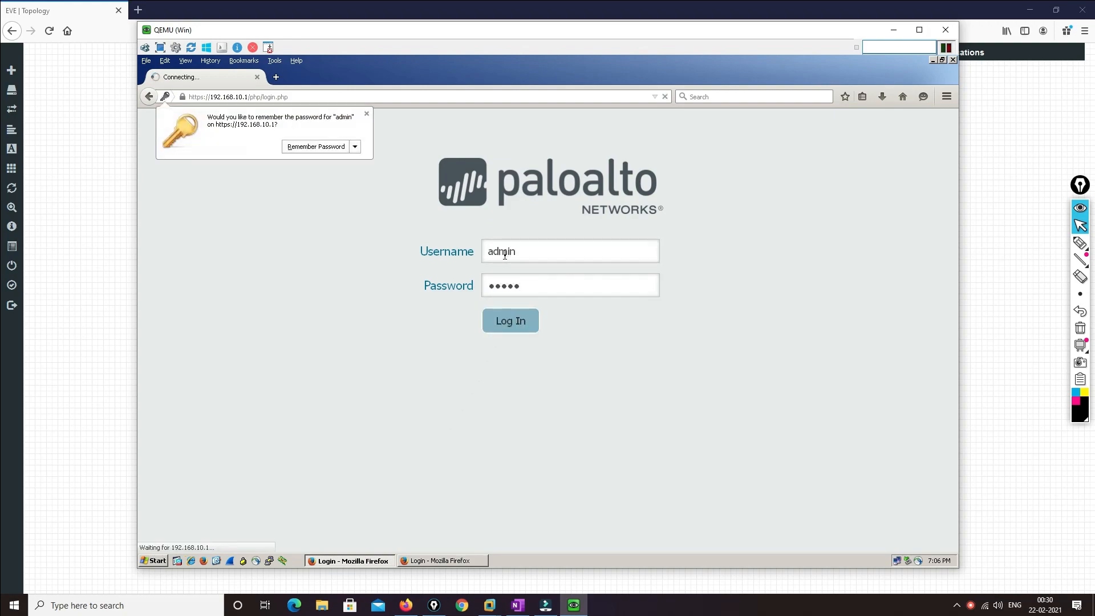
Acknowledge the default-credentials warnings on both the 192.168.10.2 and 192.168.10.1 firewalls
{"action": "left_click", "coordinate": [450, 560]}
{"action": "left_click", "coordinate": [710, 290]}
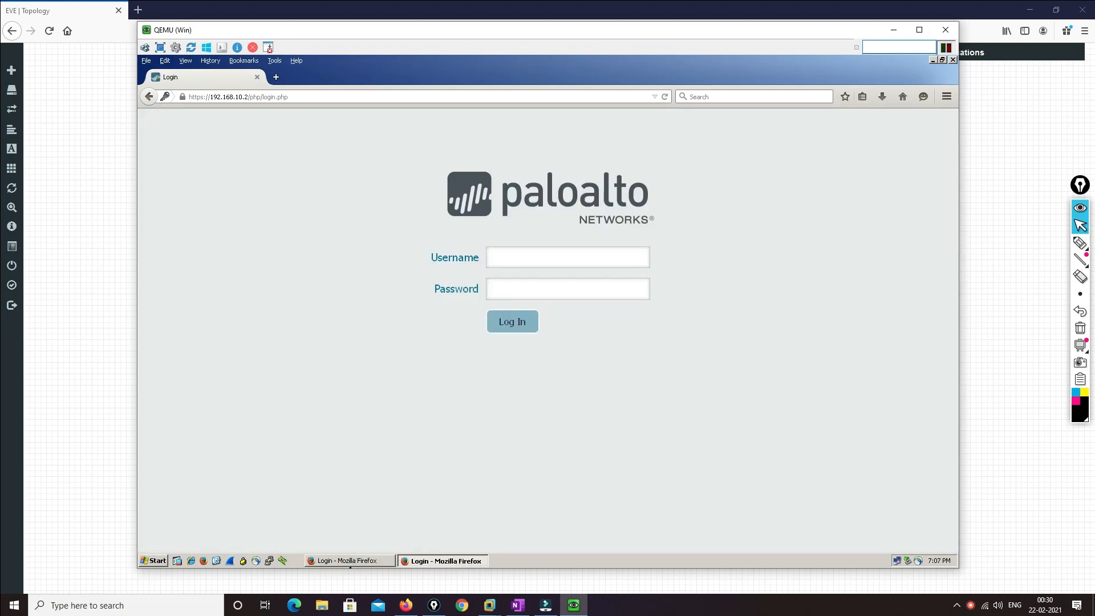
{"action": "left_click", "coordinate": [358, 558]}
{"action": "left_click", "coordinate": [707, 290]}
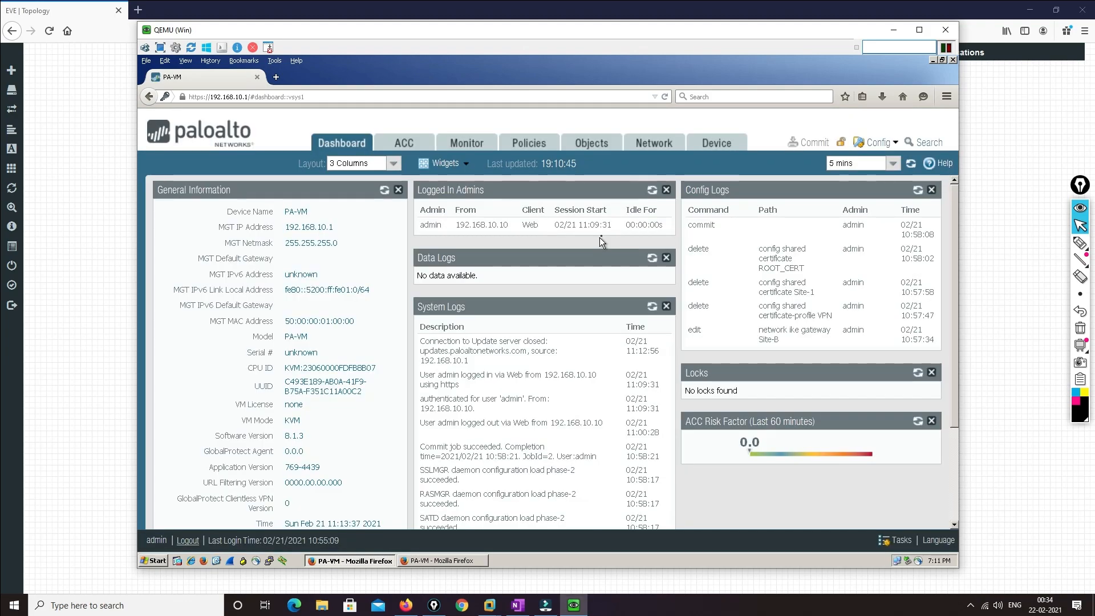
Open the Generate Certificate form, then sketch a CA-to-Device trust chain on screen
{"action": "left_click", "coordinate": [717, 144]}
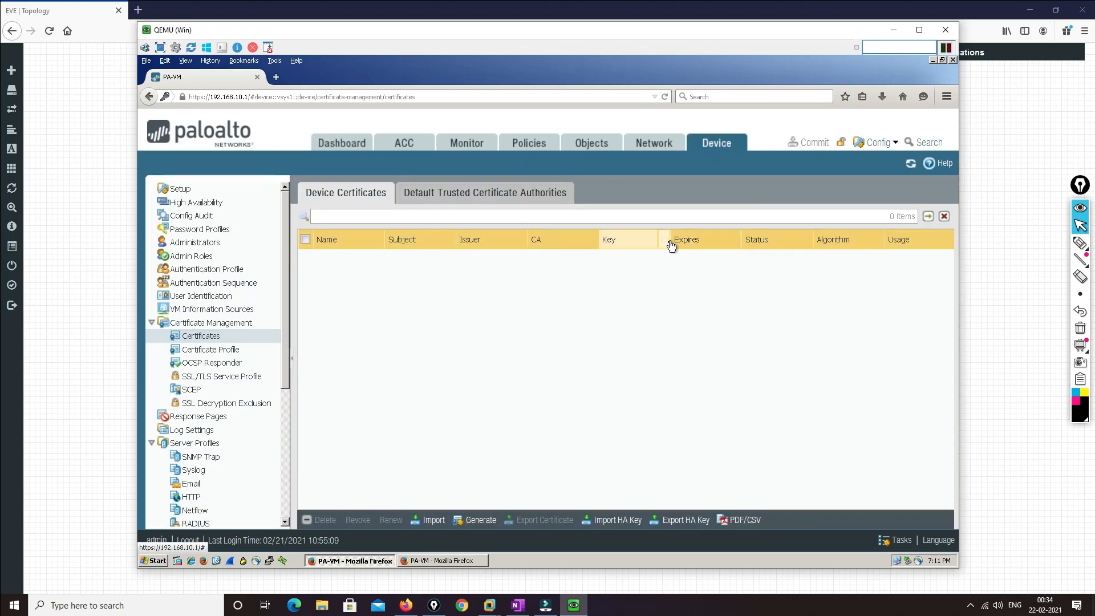
{"action": "left_click", "coordinate": [479, 520]}
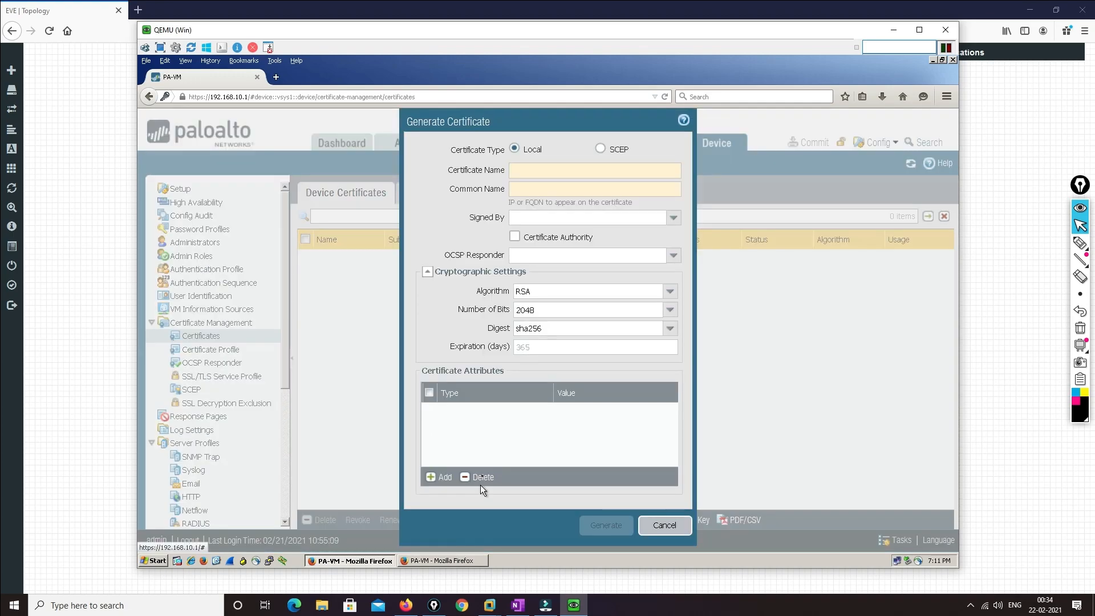
{"action": "left_click", "coordinate": [1079, 243]}
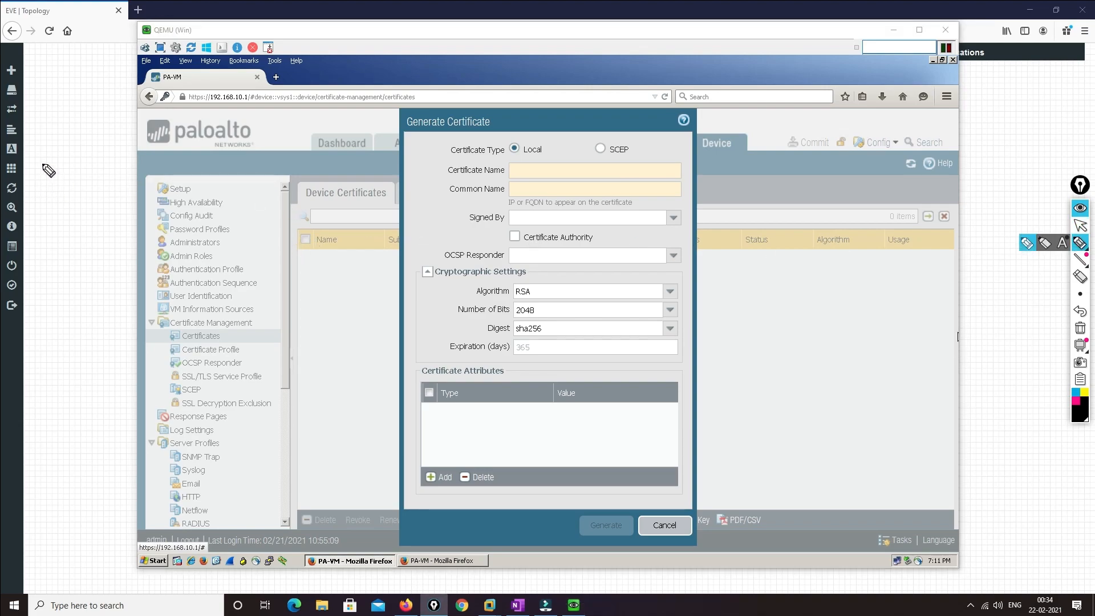
{"action": "mouse_move", "coordinate": [47, 153]}
{"action": "left_mouse_down"}
{"action": "mouse_move", "coordinate": [40, 171]}
{"action": "mouse_move", "coordinate": [56, 151]}
{"action": "mouse_move", "coordinate": [64, 167]}
{"action": "mouse_move", "coordinate": [44, 223]}
{"action": "mouse_move", "coordinate": [51, 235]}
{"action": "mouse_move", "coordinate": [97, 209]}
{"action": "mouse_move", "coordinate": [72, 255]}
{"action": "mouse_move", "coordinate": [80, 259]}
{"action": "left_mouse_up"}
{"action": "mouse_move", "coordinate": [63, 313]}
{"action": "left_mouse_down"}
{"action": "mouse_move", "coordinate": [113, 274]}
{"action": "mouse_move", "coordinate": [104, 279]}
{"action": "left_mouse_up"}
Circle the Sub-CA step and the Palo Alto logo as CA, with an arrow to the chain
{"action": "left_click_drag", "start_coordinate": [109, 270], "coordinate": [118, 261]}
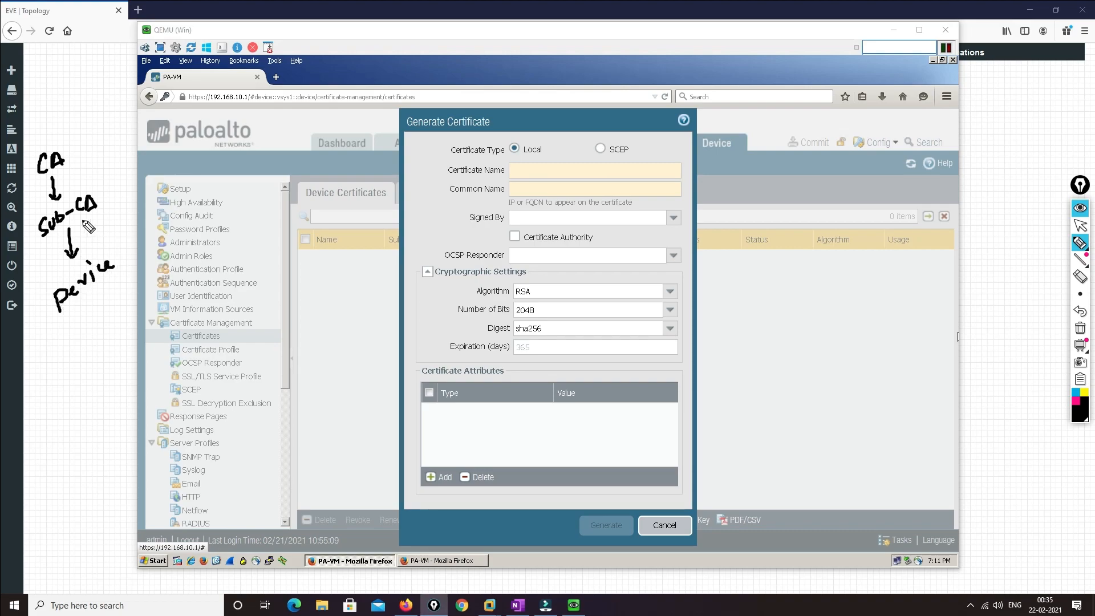
{"action": "mouse_move", "coordinate": [101, 182]}
{"action": "left_mouse_down"}
{"action": "mouse_move", "coordinate": [48, 212]}
{"action": "mouse_move", "coordinate": [36, 242]}
{"action": "mouse_move", "coordinate": [111, 202]}
{"action": "mouse_move", "coordinate": [104, 185]}
{"action": "left_mouse_up"}
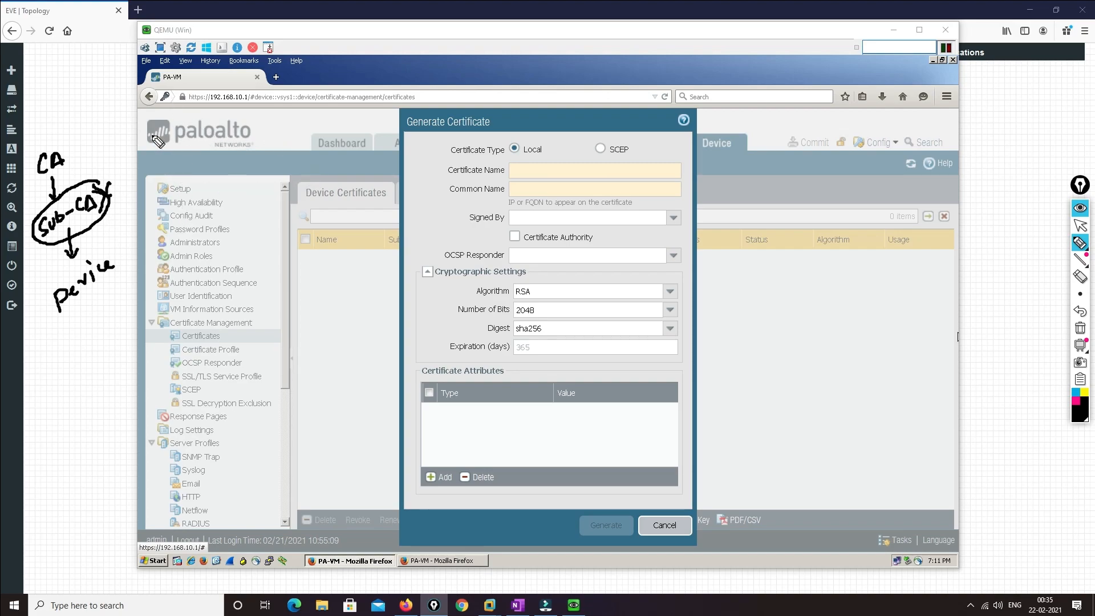
{"action": "mouse_move", "coordinate": [200, 122]}
{"action": "left_mouse_down"}
{"action": "mouse_move", "coordinate": [182, 116]}
{"action": "mouse_move", "coordinate": [225, 166]}
{"action": "mouse_move", "coordinate": [188, 121]}
{"action": "mouse_move", "coordinate": [296, 78]}
{"action": "left_mouse_up"}
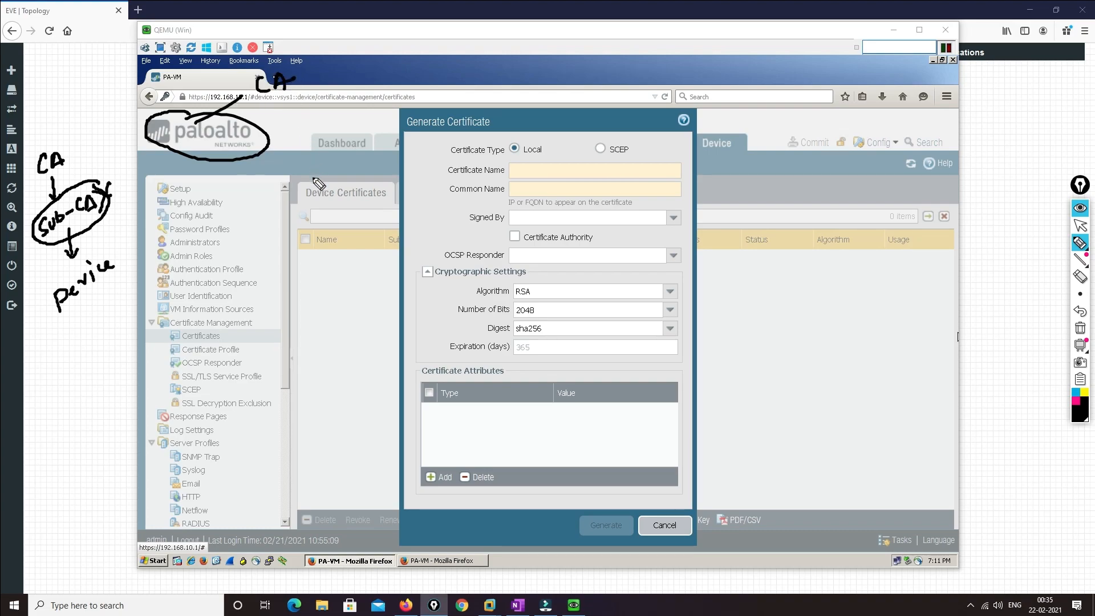
{"action": "mouse_move", "coordinate": [167, 116]}
{"action": "left_mouse_down"}
{"action": "mouse_move", "coordinate": [94, 117]}
{"action": "mouse_move", "coordinate": [103, 123]}
{"action": "left_mouse_up"}
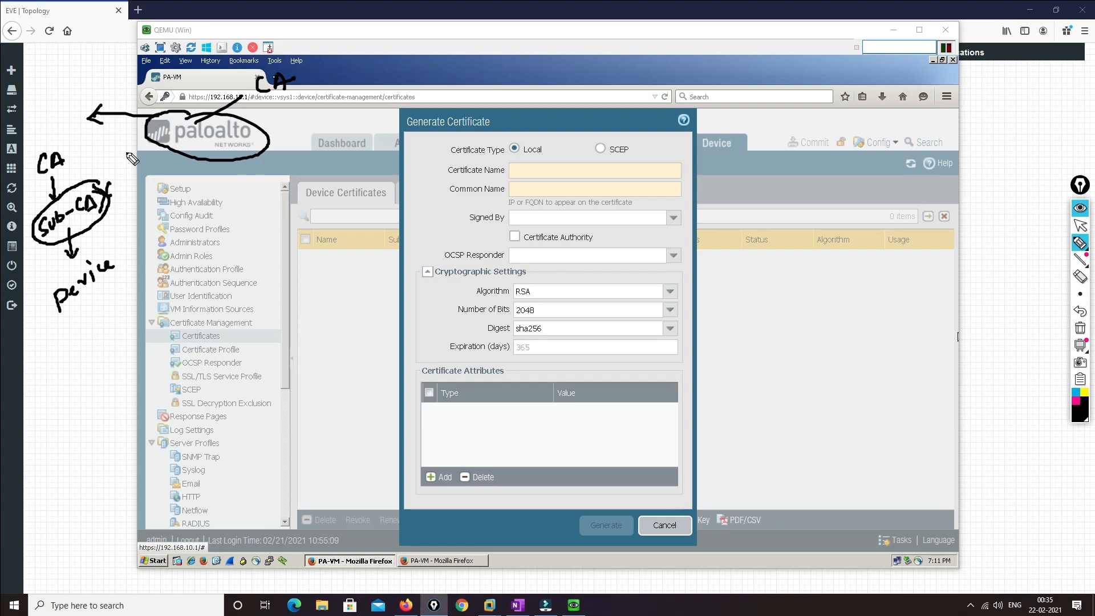
{"action": "left_click_drag", "start_coordinate": [159, 175], "coordinate": [163, 166]}
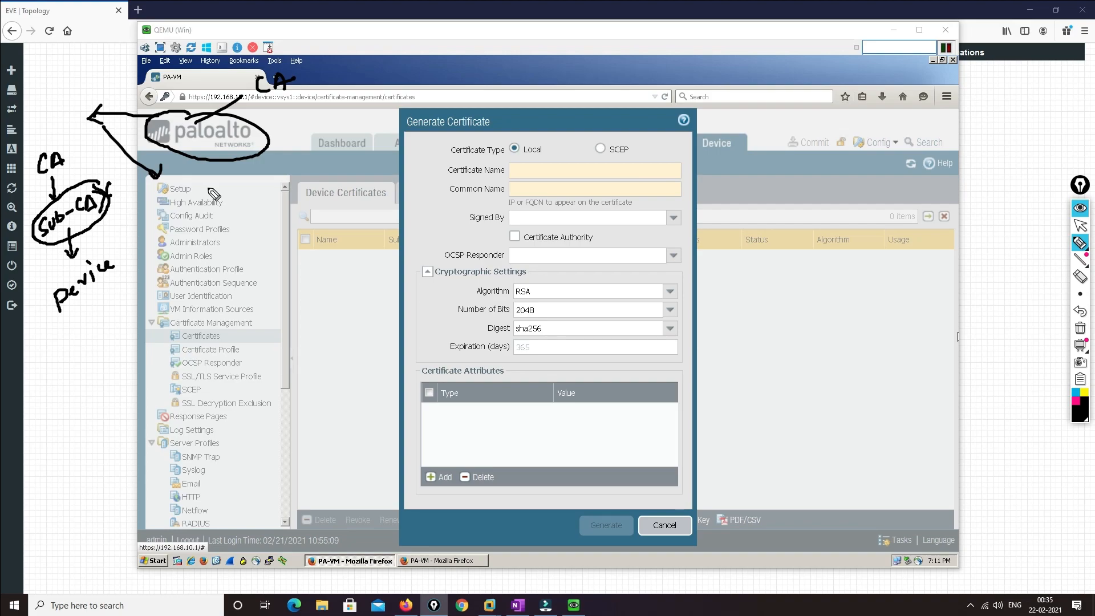
Name the certificate Site-Site-VPN with common name VPN and mark it as a Certificate Authority
{"action": "left_click", "coordinate": [1080, 328]}
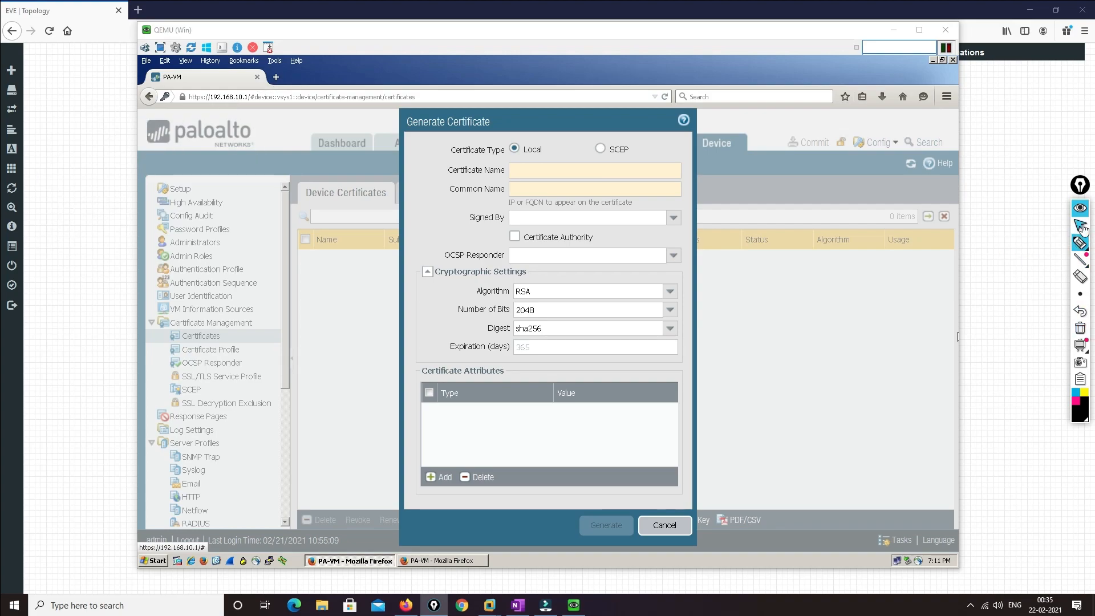
{"action": "left_click", "coordinate": [530, 173]}
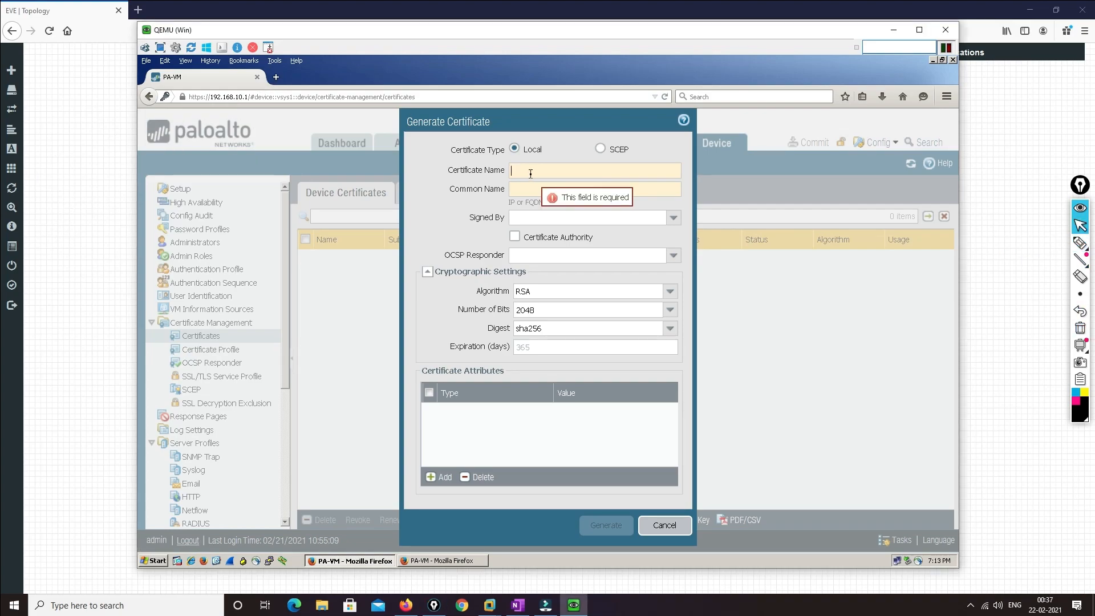
{"action": "type", "text": "Site-S"}
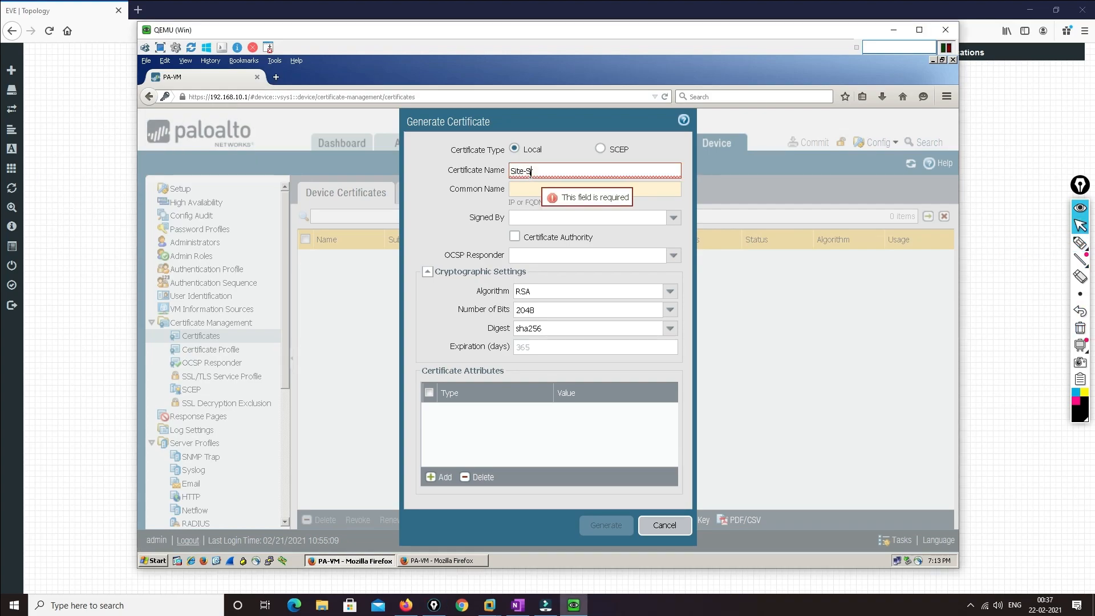
{"action": "type", "text": "ite-VPN"}
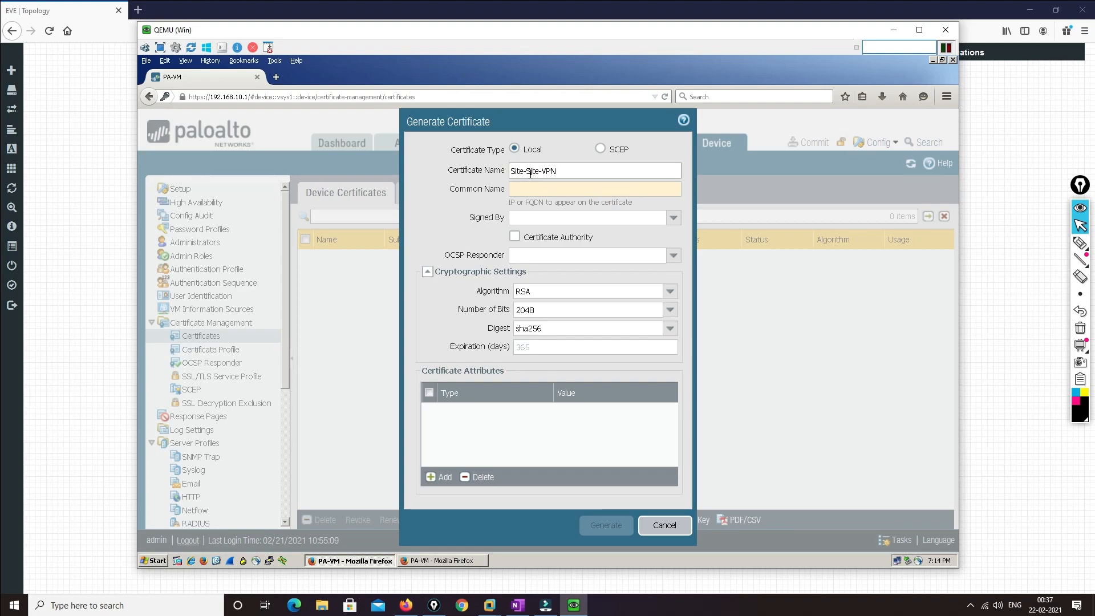
{"action": "left_click", "coordinate": [518, 189]}
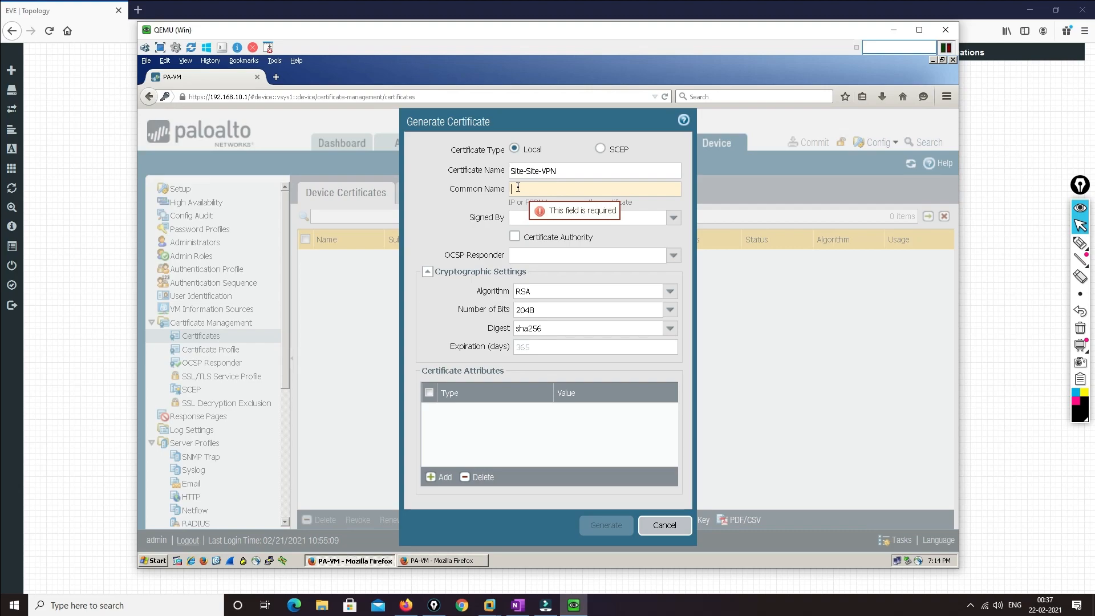
{"action": "type", "text": "VPN"}
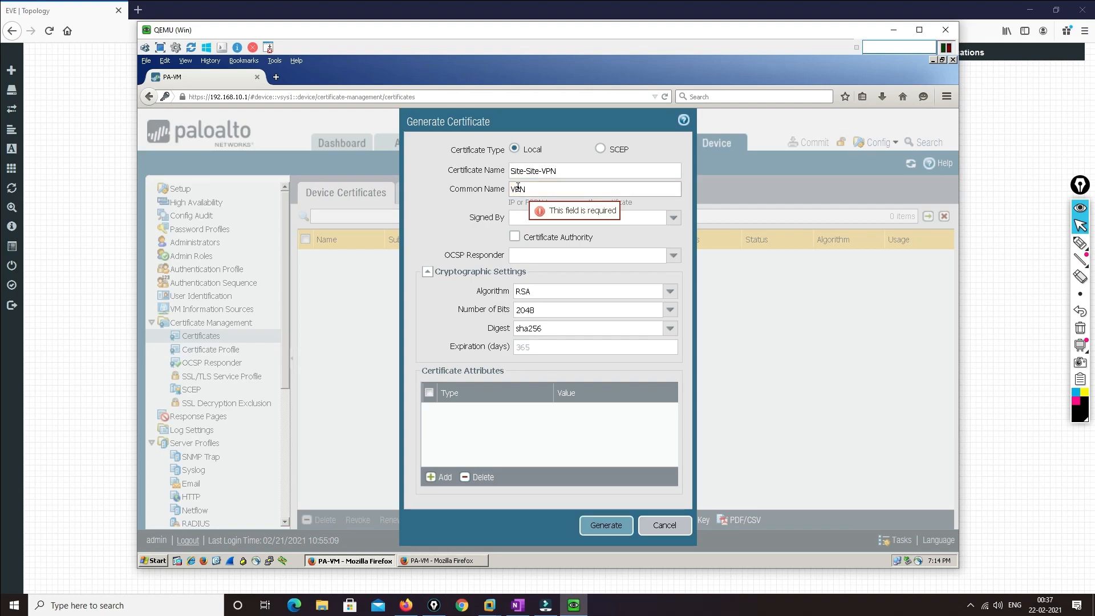
{"action": "left_click", "coordinate": [673, 217]}
{"action": "left_click", "coordinate": [586, 222]}
{"action": "left_click", "coordinate": [515, 237]}
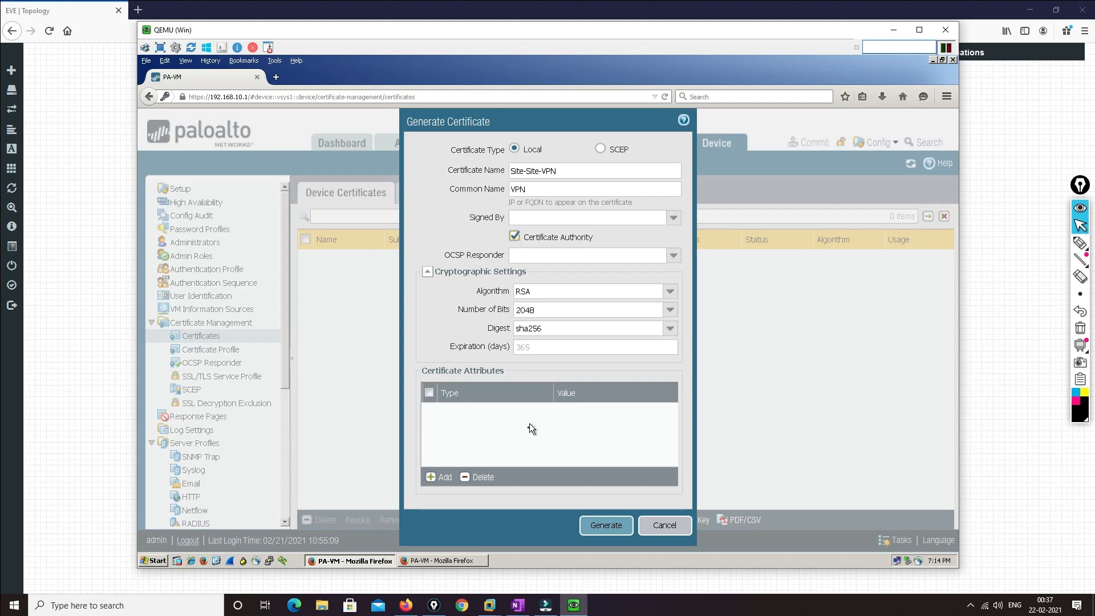
Remove the extra attribute row, generate the CA certificate, and start another new certificate
{"action": "left_click", "coordinate": [435, 479]}
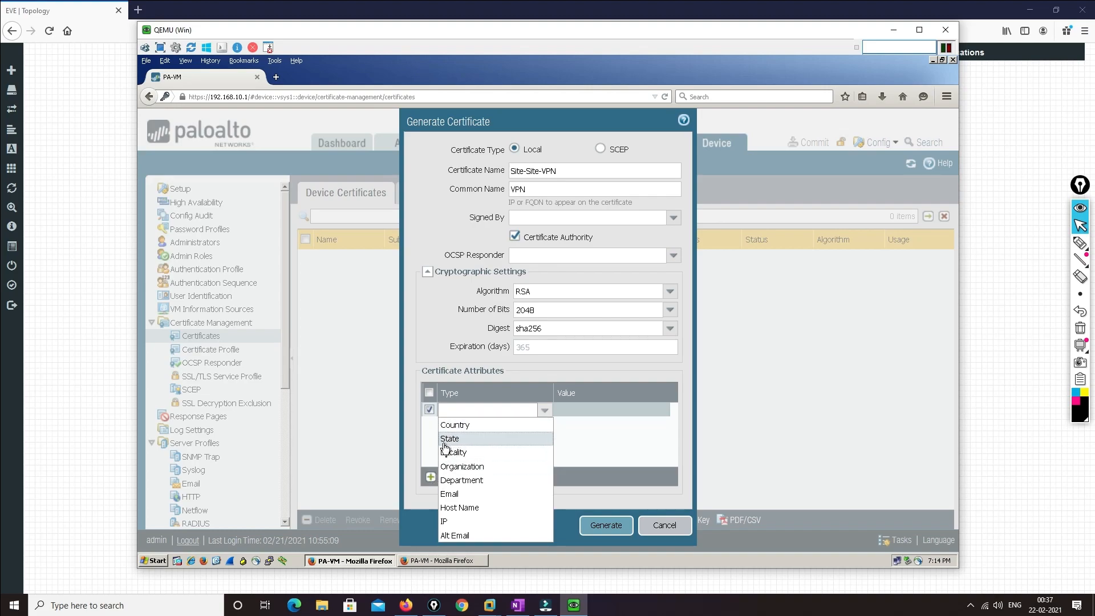
{"action": "left_click", "coordinate": [584, 450]}
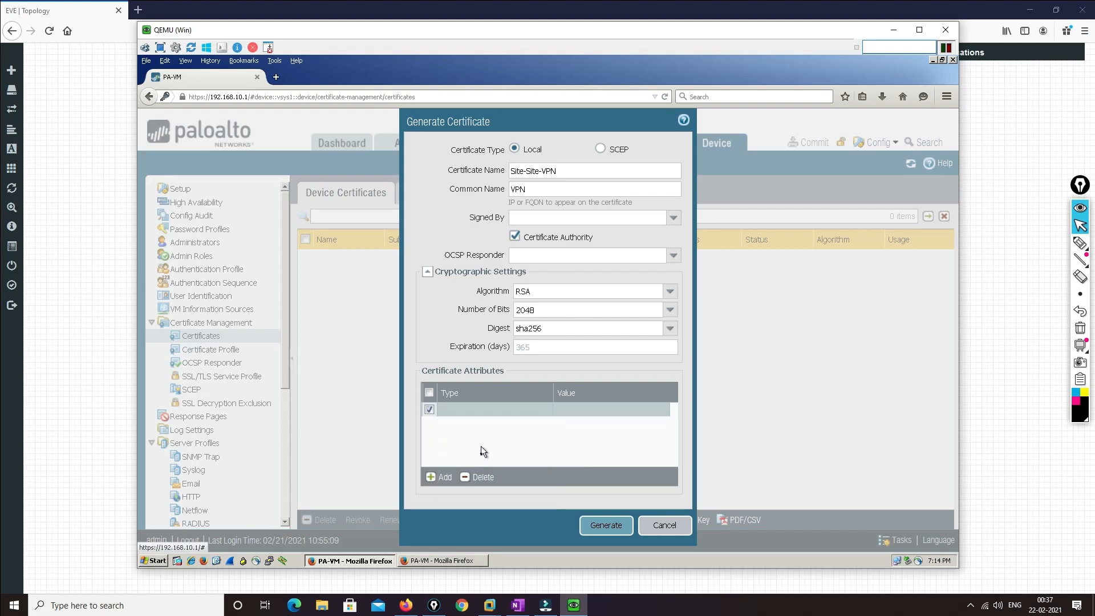
{"action": "left_click", "coordinate": [479, 476]}
{"action": "left_click", "coordinate": [606, 526]}
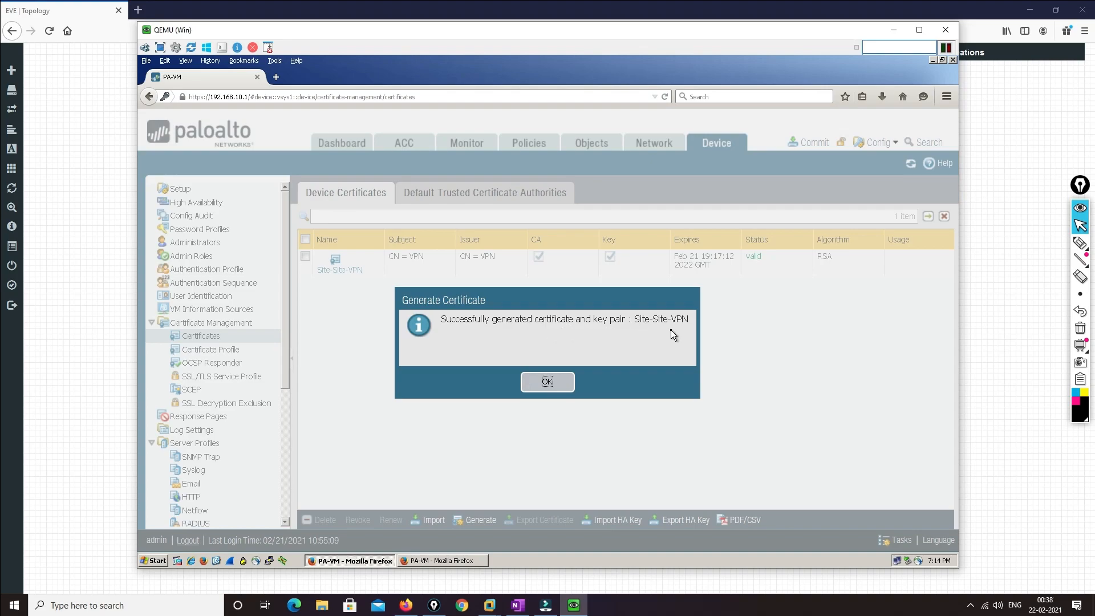
{"action": "left_click", "coordinate": [566, 382]}
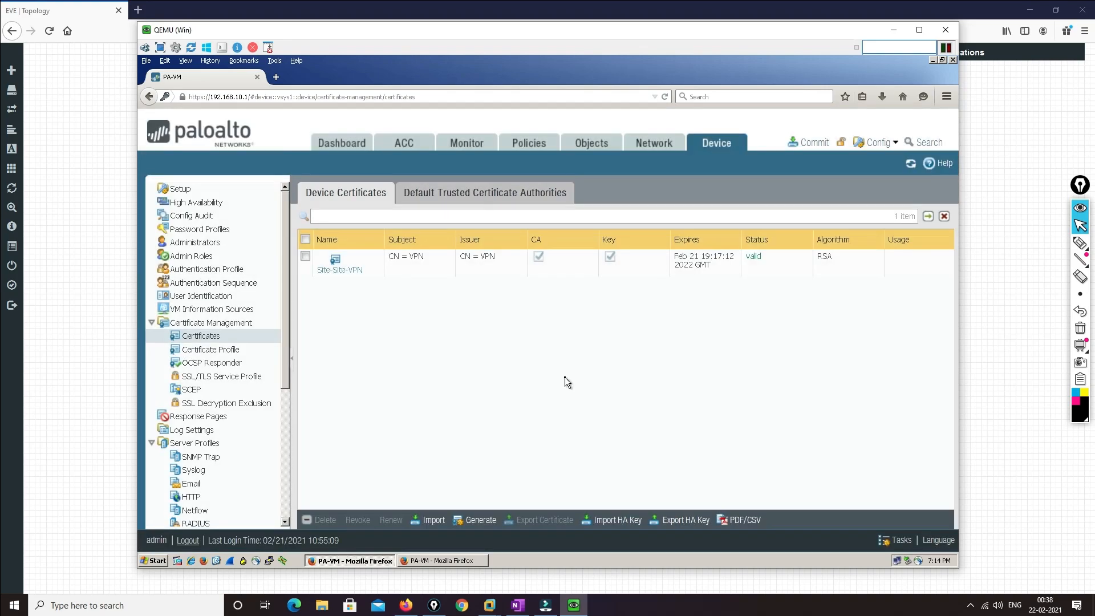
{"action": "left_click", "coordinate": [471, 519]}
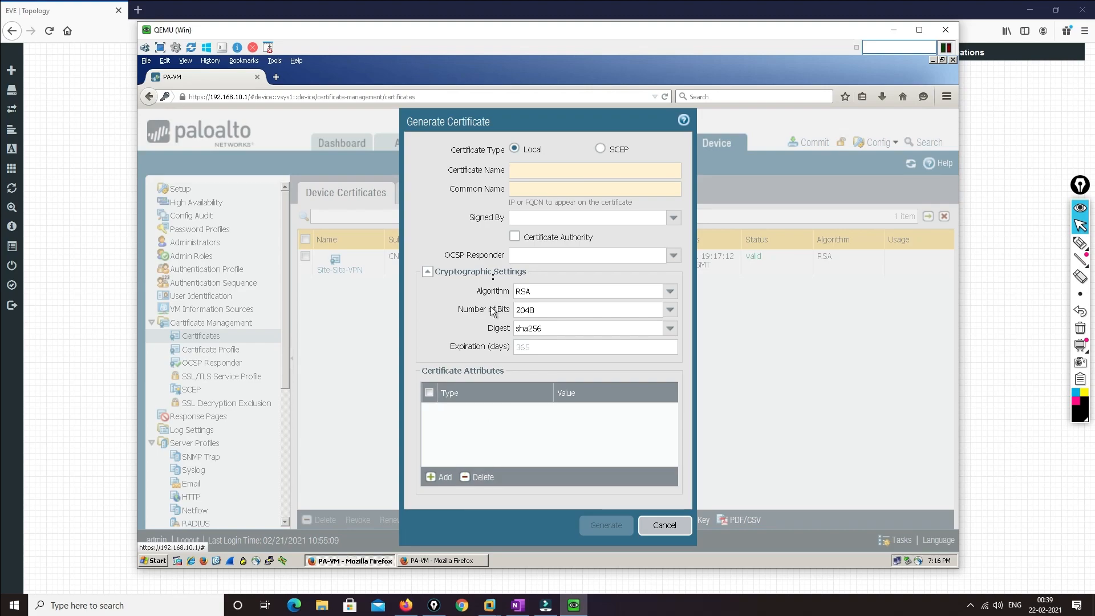
Fill in certificate Site-Site-1 with common name Site-1, signed by Site-Site-VPN
{"action": "left_click", "coordinate": [673, 221]}
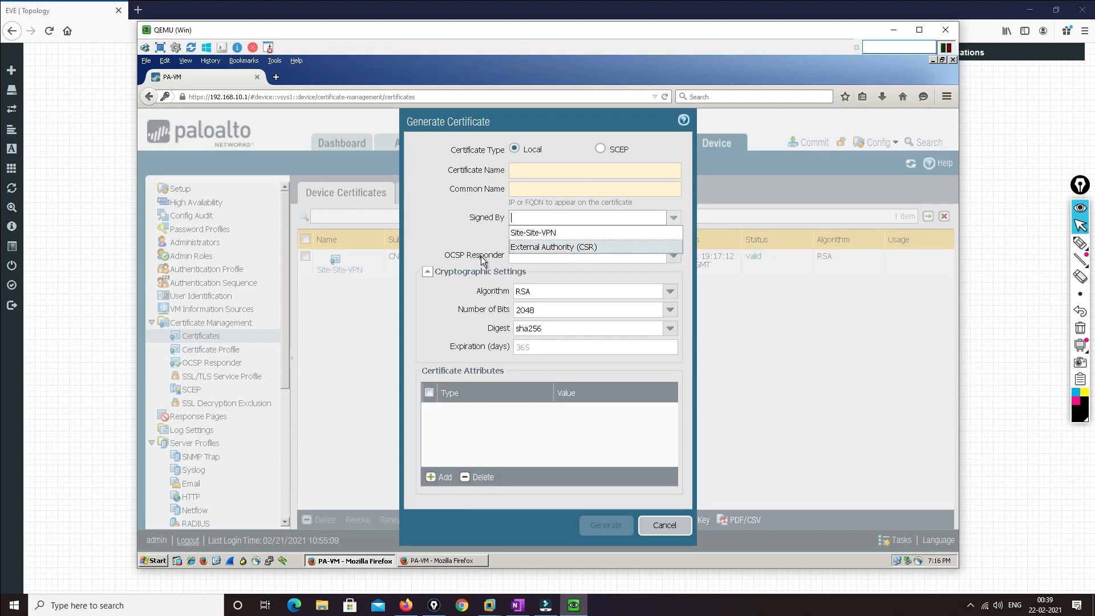
{"action": "left_click", "coordinate": [534, 230]}
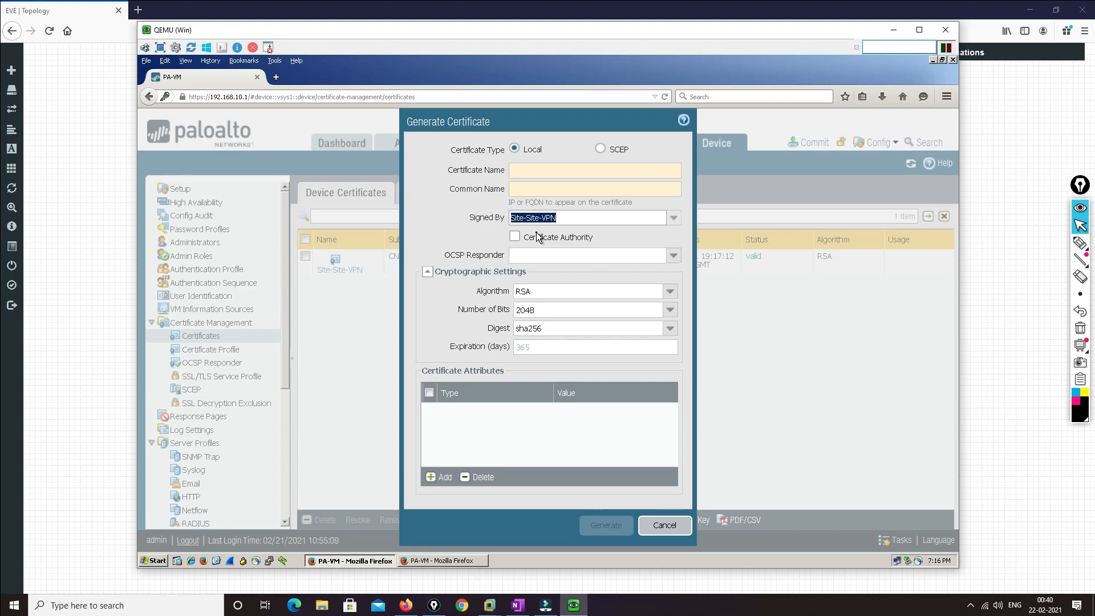
{"action": "left_click", "coordinate": [520, 171]}
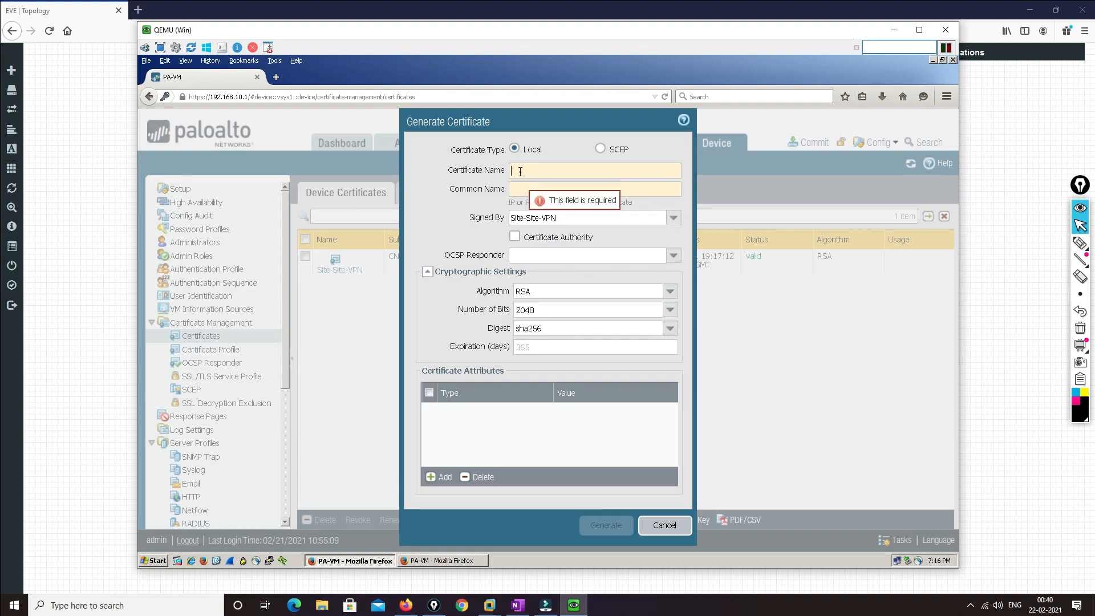
{"action": "type", "text": "VPN"}
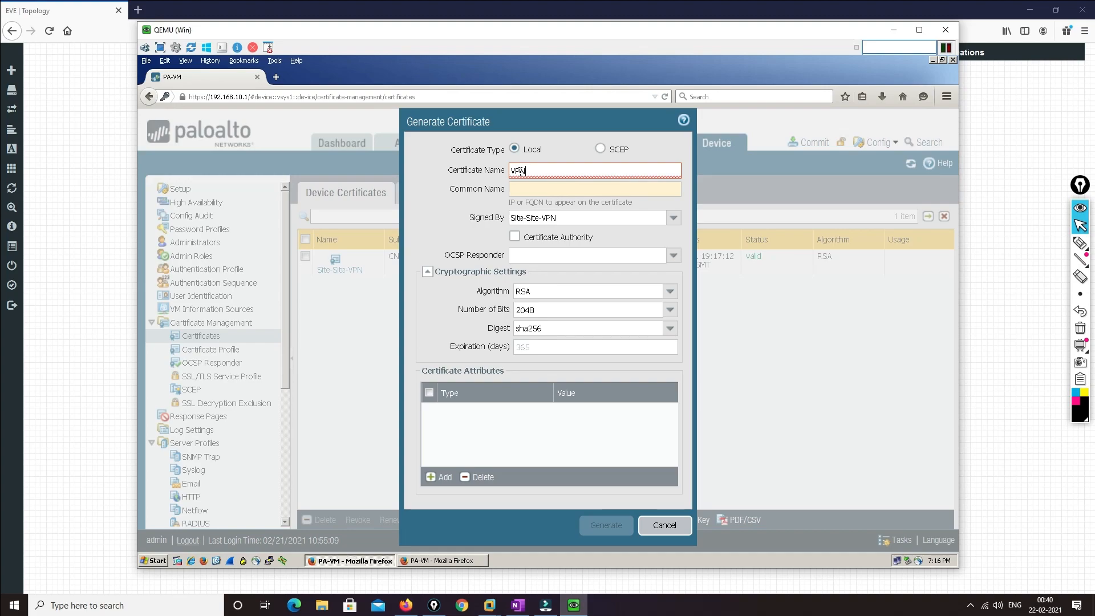
{"action": "key", "text": "BackSpace"}
{"action": "key", "text": "BackSpace"}
{"action": "key", "text": "BackSpace"}
{"action": "type", "text": "Si"}
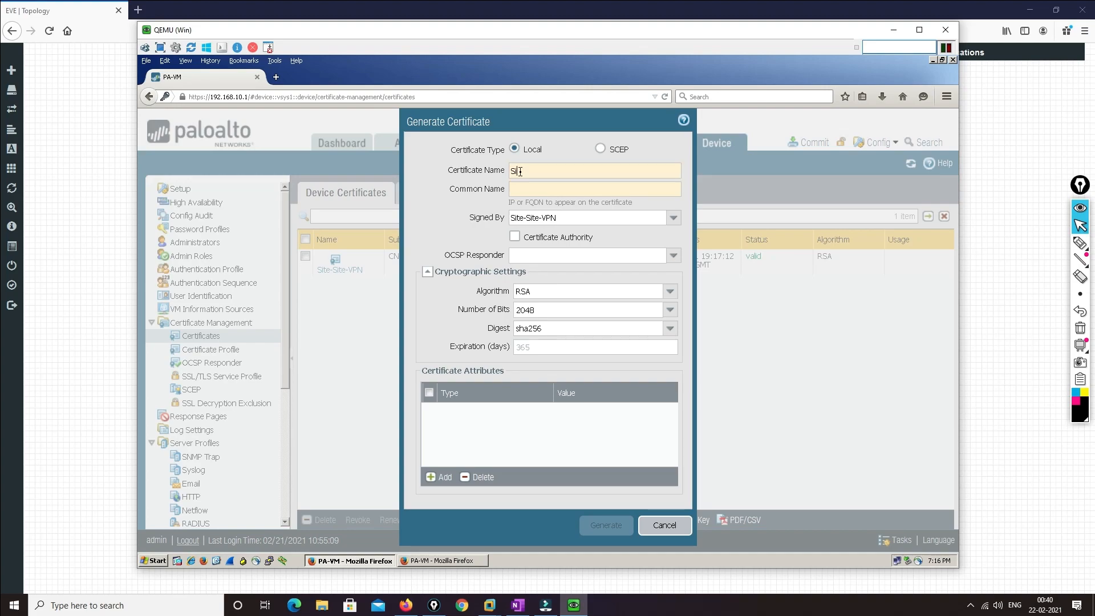
{"action": "type", "text": "te-Site"}
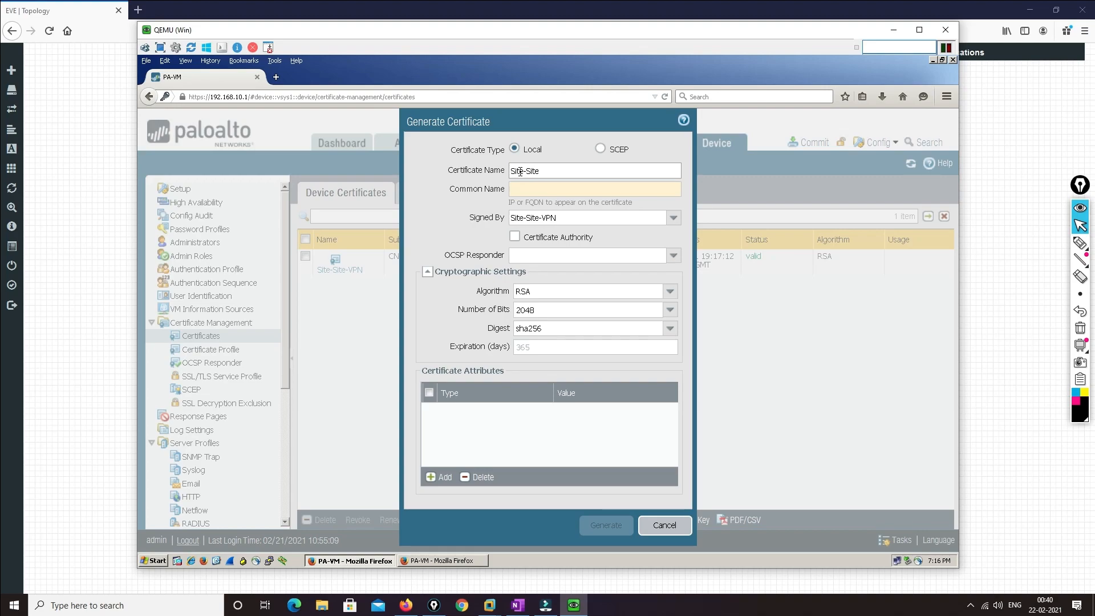
{"action": "type", "text": "-1"}
{"action": "left_click", "coordinate": [525, 191]}
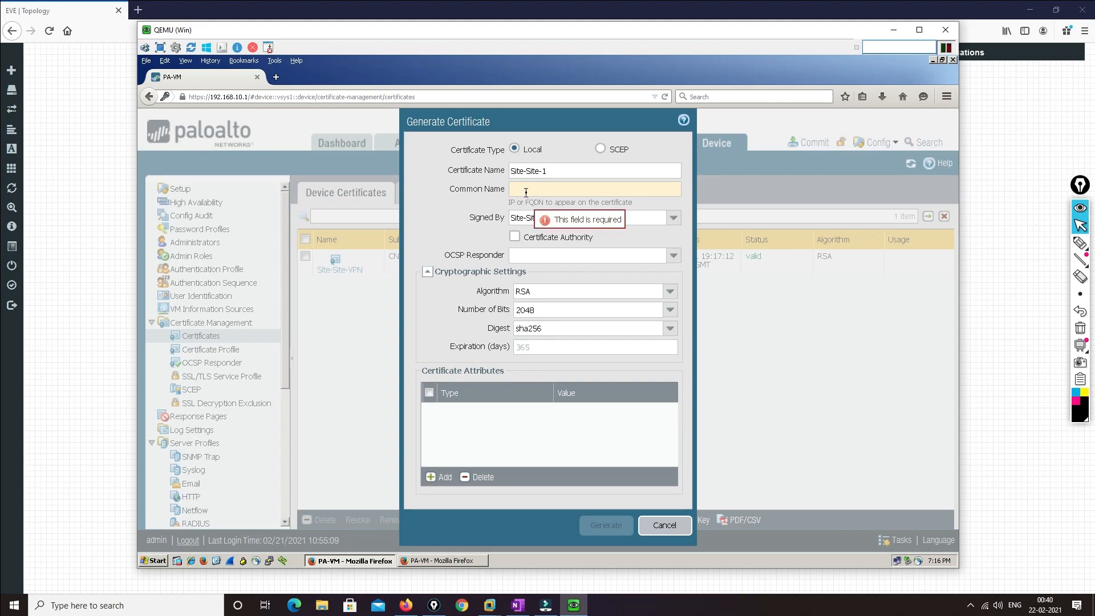
{"action": "type", "text": "Site-1"}
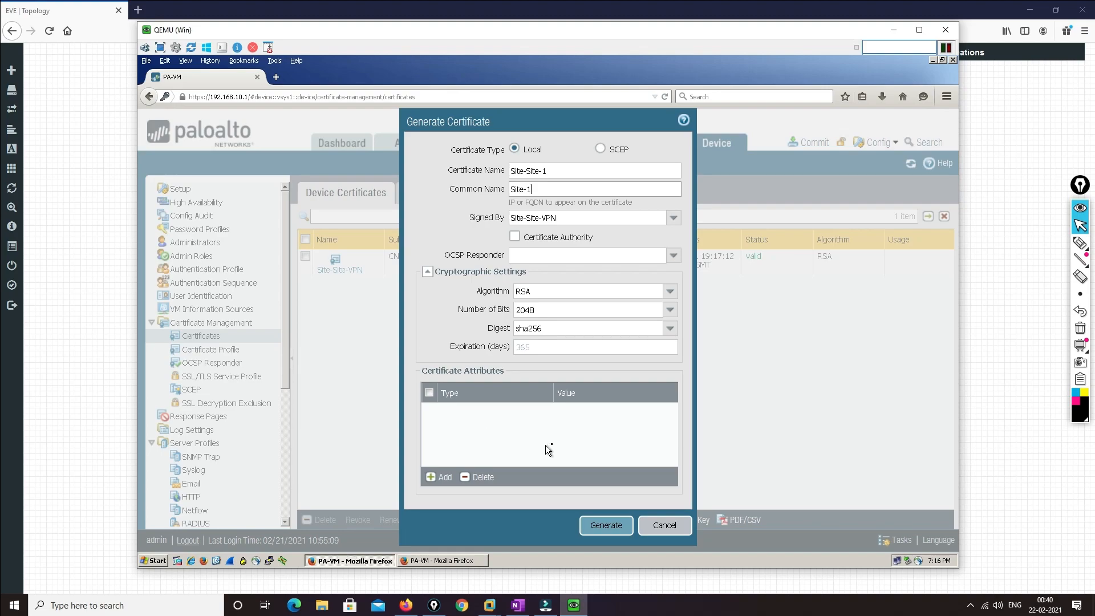
Generate Site-Site-1, select Site-Site-VPN in the list, and return to the EVE lab topology
{"action": "left_click", "coordinate": [594, 526]}
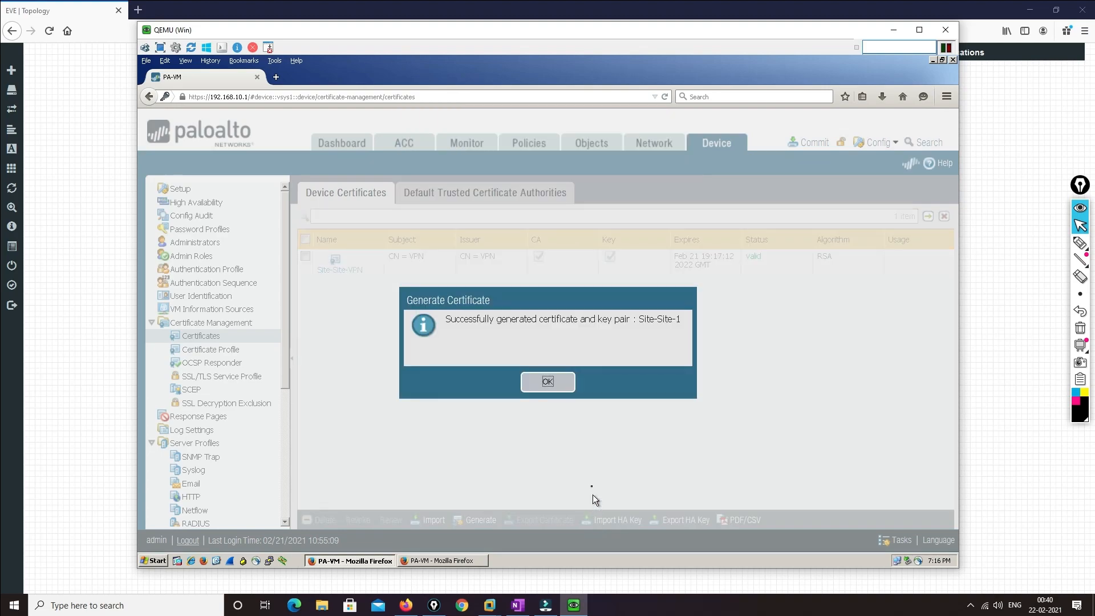
{"action": "left_click", "coordinate": [556, 385]}
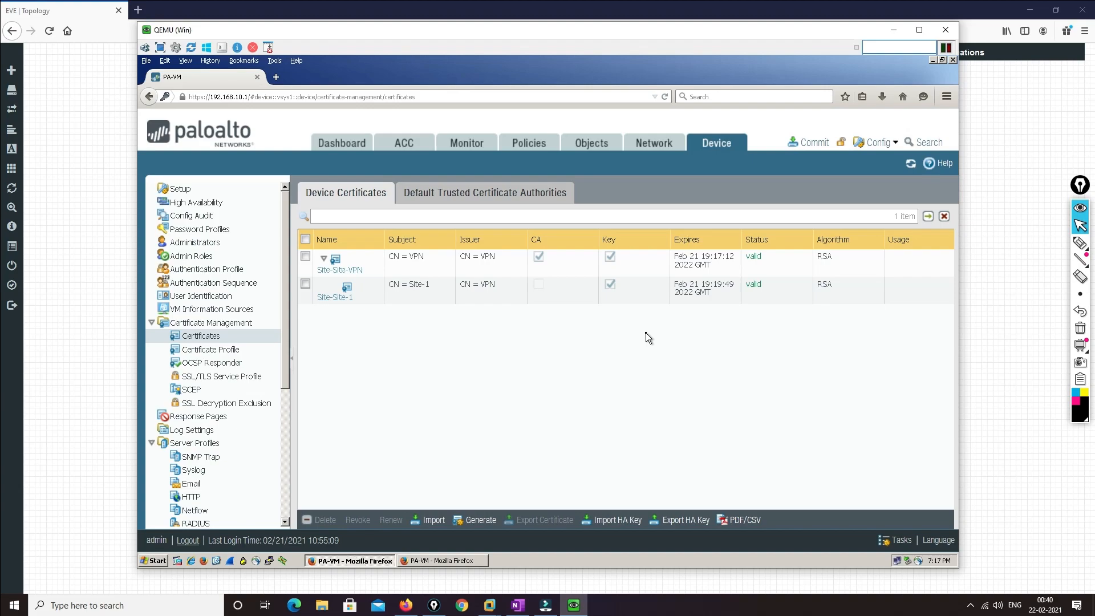
{"action": "left_click", "coordinate": [305, 256]}
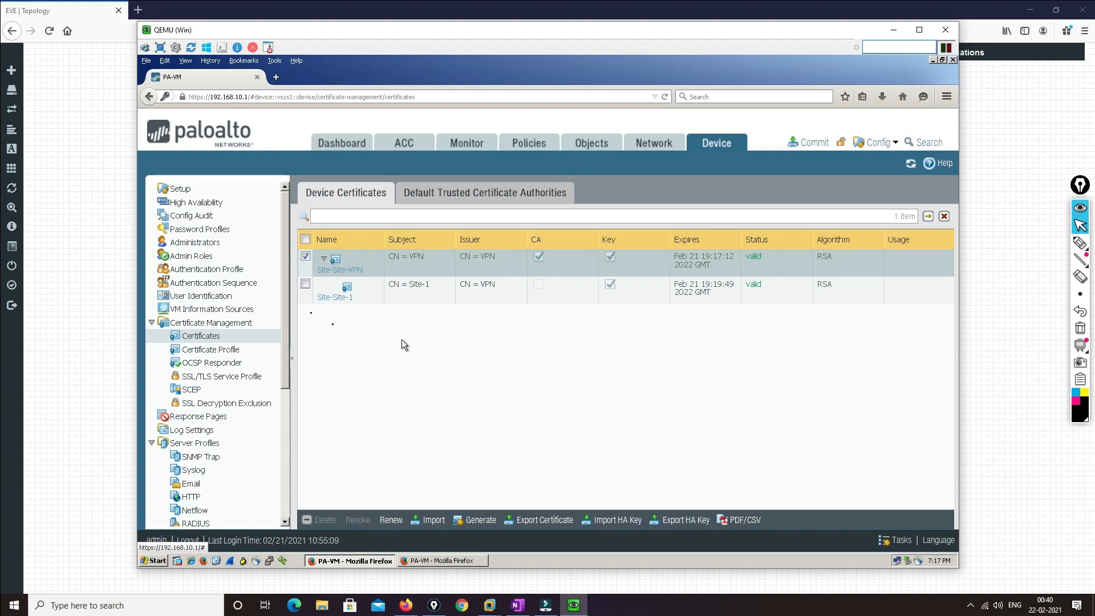
{"action": "left_click", "coordinate": [66, 275]}
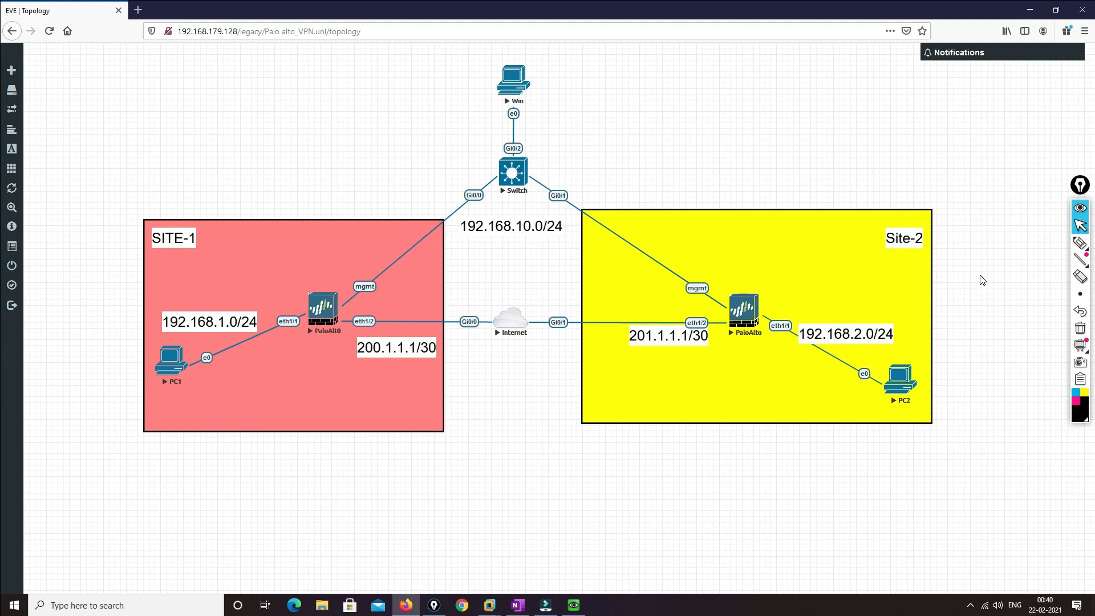
Circle the Site-1 and Site-2 Palo Alto firewalls on the topology, clear the ink, and return to the certificates
{"action": "left_click", "coordinate": [1080, 243]}
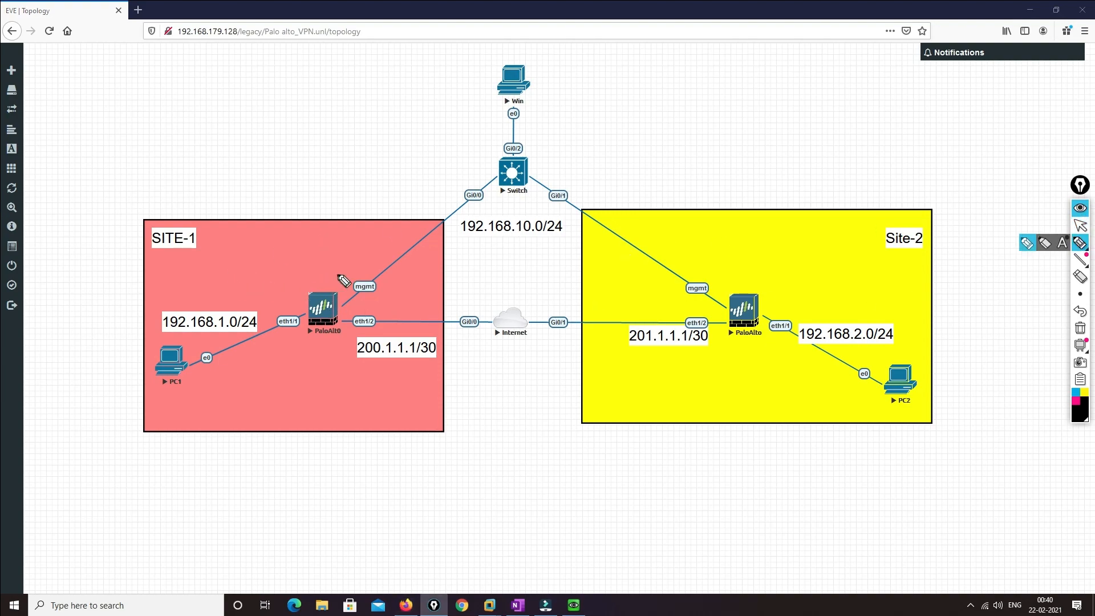
{"action": "mouse_move", "coordinate": [334, 279]}
{"action": "left_mouse_down"}
{"action": "mouse_move", "coordinate": [316, 339]}
{"action": "mouse_move", "coordinate": [356, 294]}
{"action": "mouse_move", "coordinate": [342, 251]}
{"action": "mouse_move", "coordinate": [371, 193]}
{"action": "left_mouse_up"}
{"action": "left_click_drag", "start_coordinate": [373, 204], "coordinate": [386, 200]}
{"action": "mouse_move", "coordinate": [767, 285]}
{"action": "left_mouse_down"}
{"action": "mouse_move", "coordinate": [702, 334]}
{"action": "mouse_move", "coordinate": [782, 300]}
{"action": "mouse_move", "coordinate": [793, 258]}
{"action": "mouse_move", "coordinate": [792, 267]}
{"action": "left_mouse_up"}
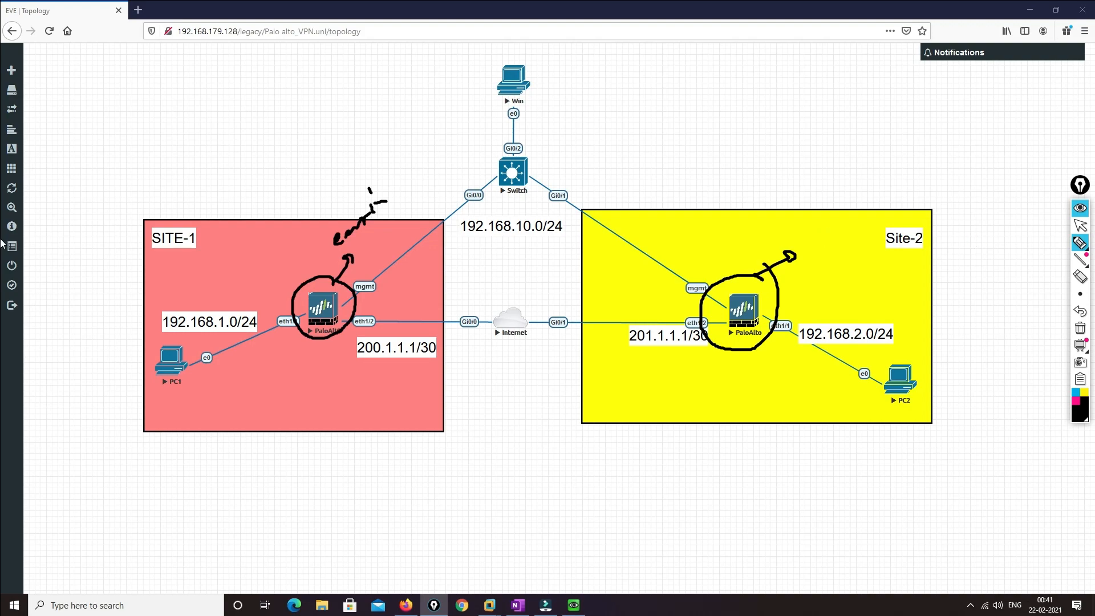
{"action": "left_click", "coordinate": [1080, 328]}
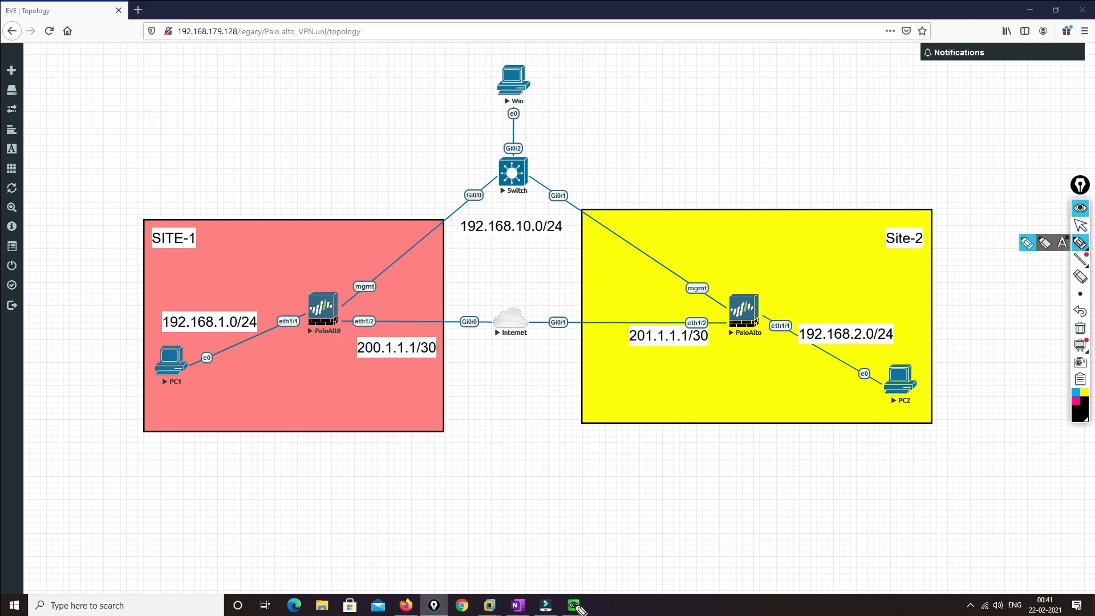
{"action": "left_click", "coordinate": [1080, 225]}
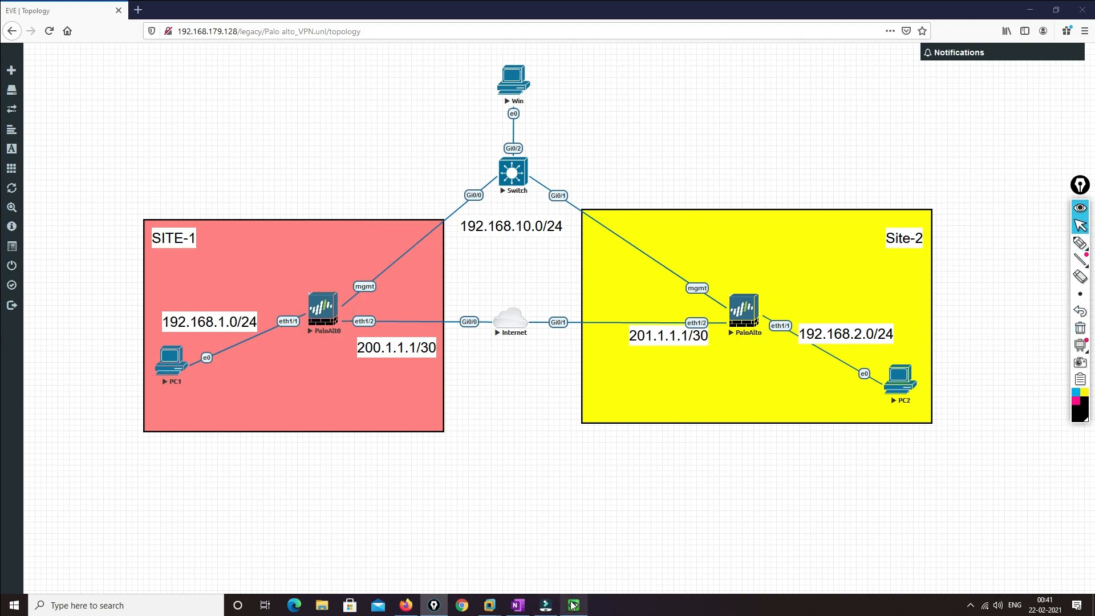
{"action": "left_click", "coordinate": [573, 604]}
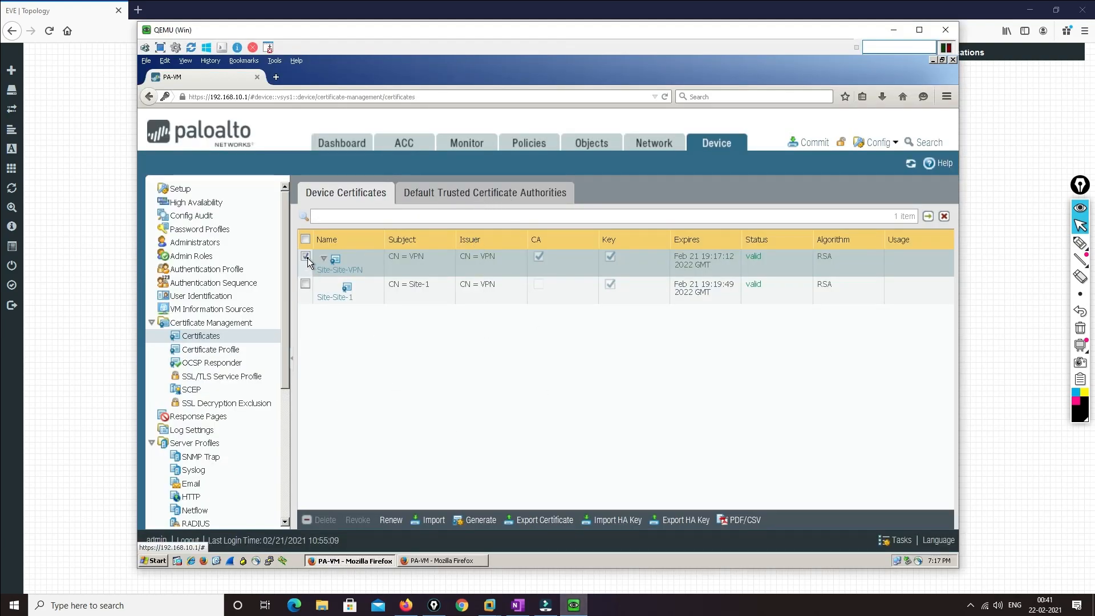
Export Site-Site-VPN with its private key under a passphrase, saving cert_Site-Site-VPN.pem
{"action": "left_click", "coordinate": [528, 520]}
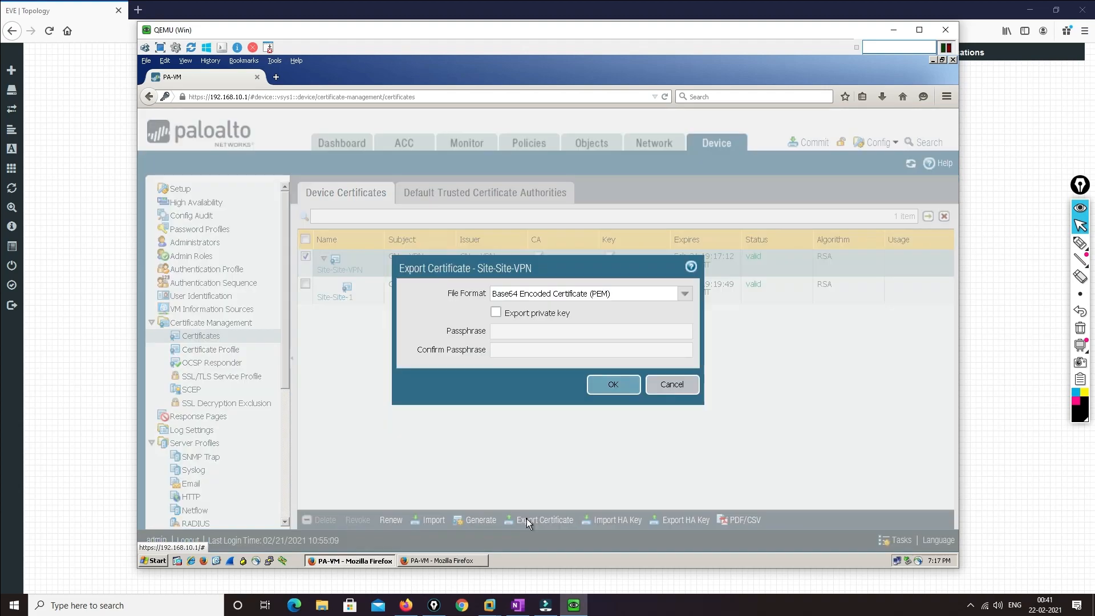
{"action": "left_click", "coordinate": [496, 312]}
{"action": "left_click", "coordinate": [497, 330]}
{"action": "type", "text": "********"}
{"action": "key", "text": "Tab"}
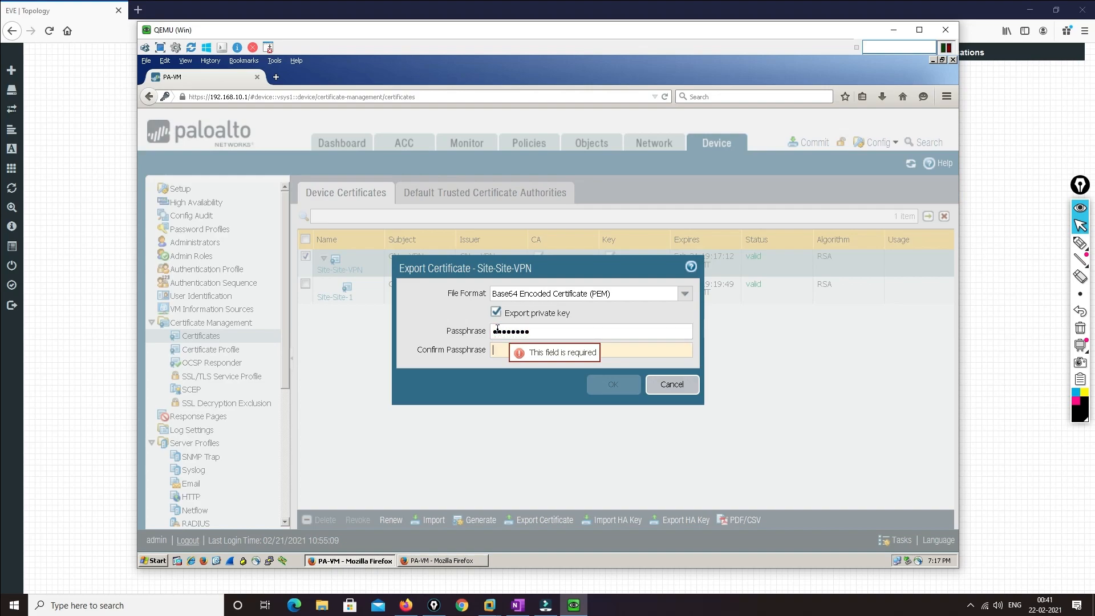
{"action": "type", "text": "********"}
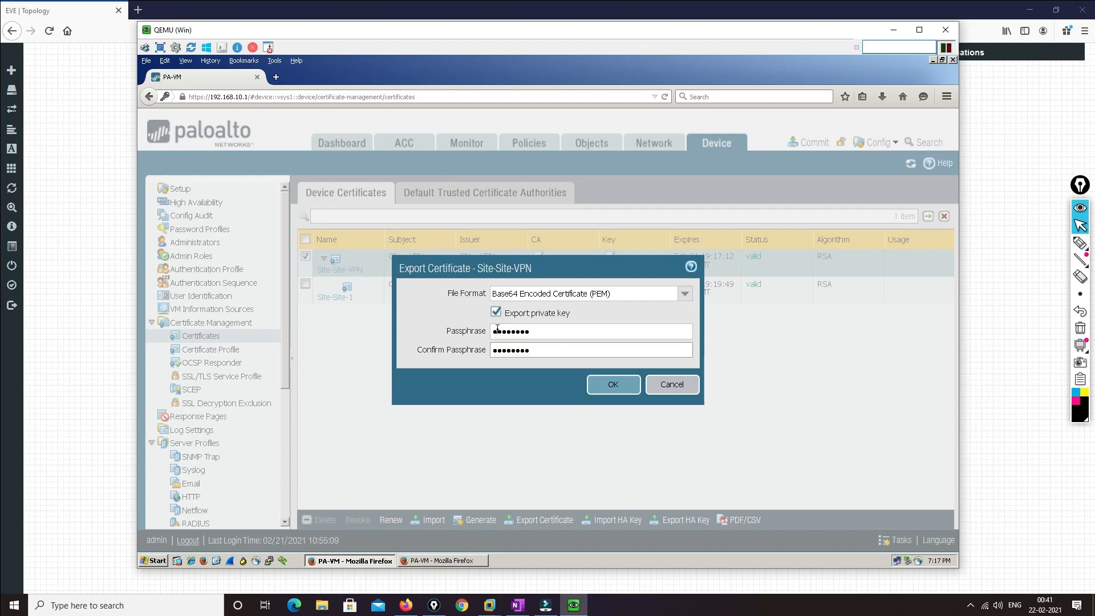
{"action": "left_click", "coordinate": [604, 388]}
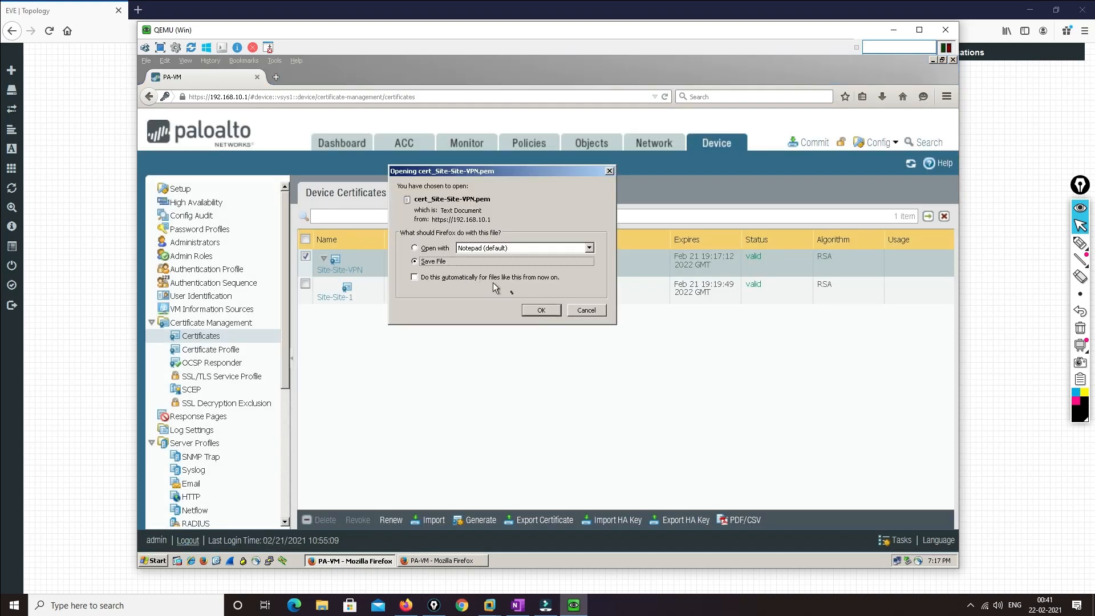
{"action": "left_click", "coordinate": [537, 312]}
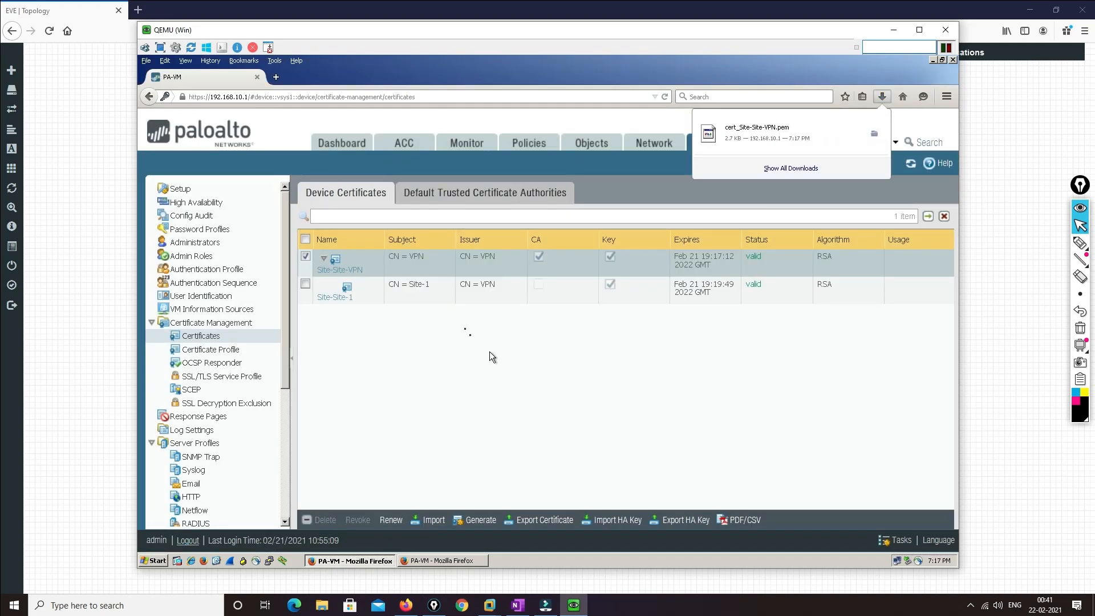
{"action": "left_click", "coordinate": [436, 559]}
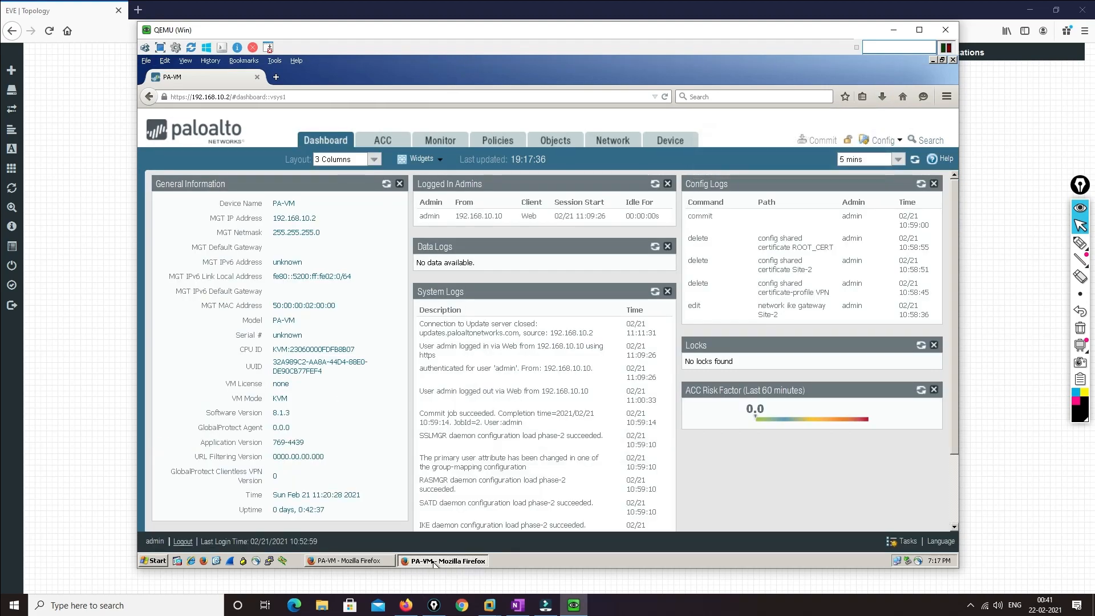
Start importing a certificate named Site-Site-VPN from cert_Site-Site-VPN.pem in Downloads
{"action": "left_click", "coordinate": [670, 143]}
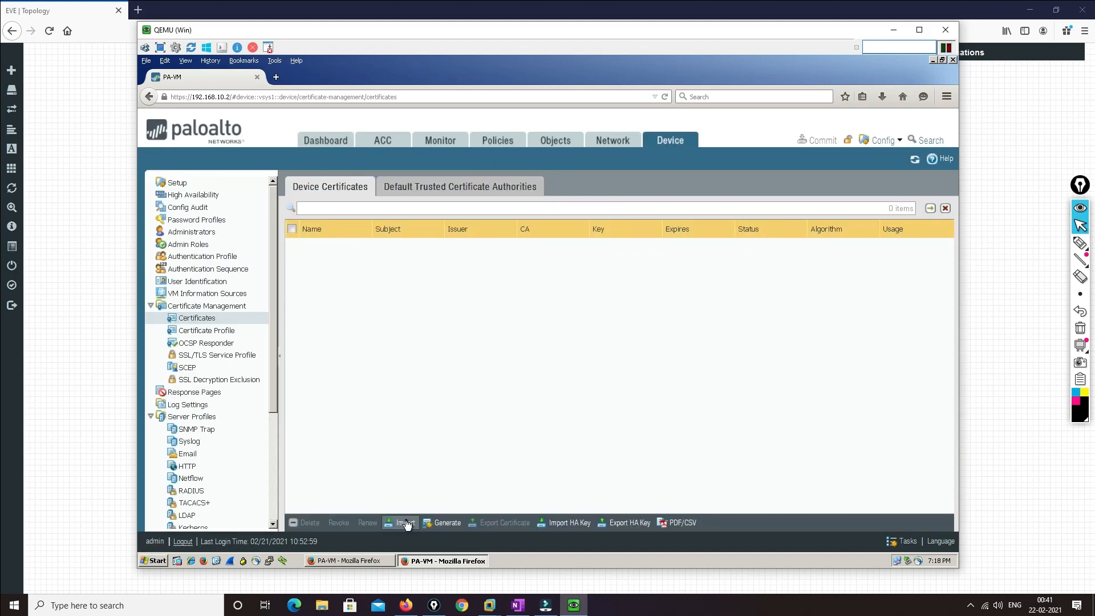
{"action": "left_click", "coordinate": [406, 523]}
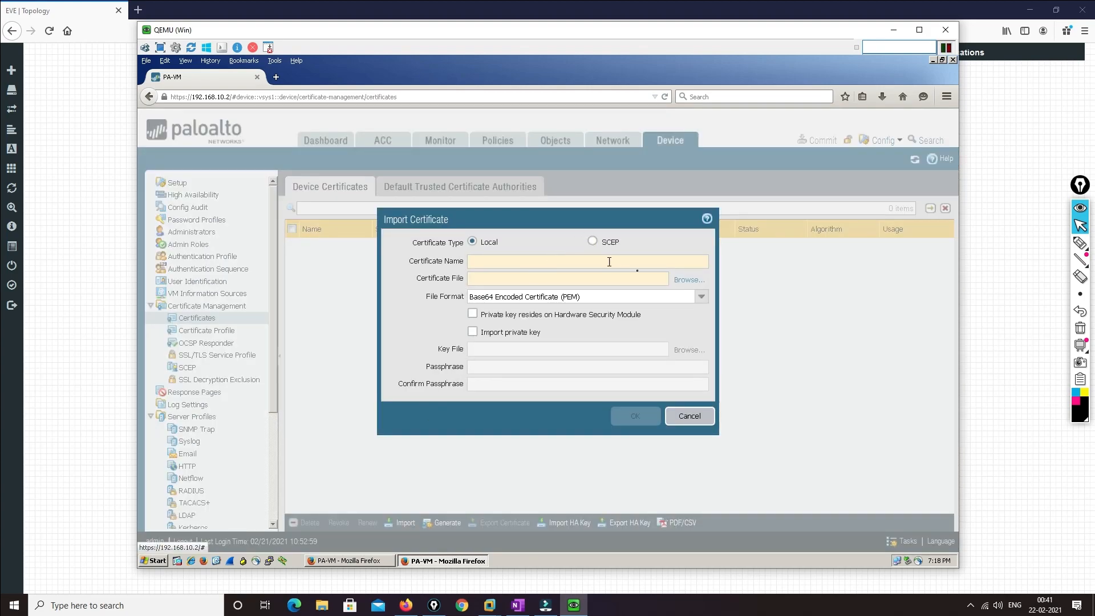
{"action": "left_click", "coordinate": [491, 262]}
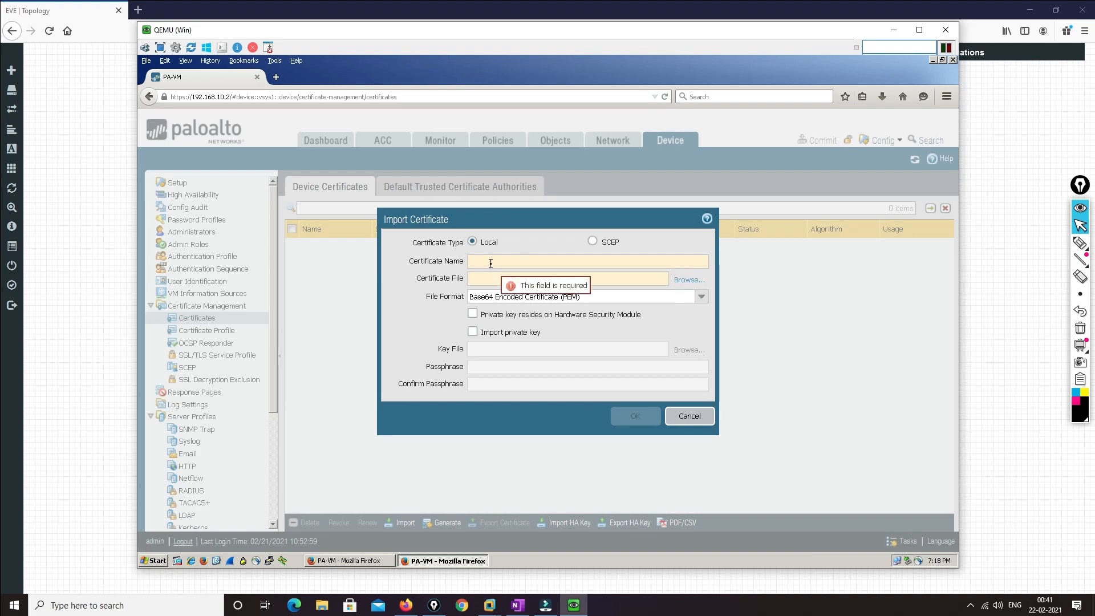
{"action": "type", "text": "Site-Site"}
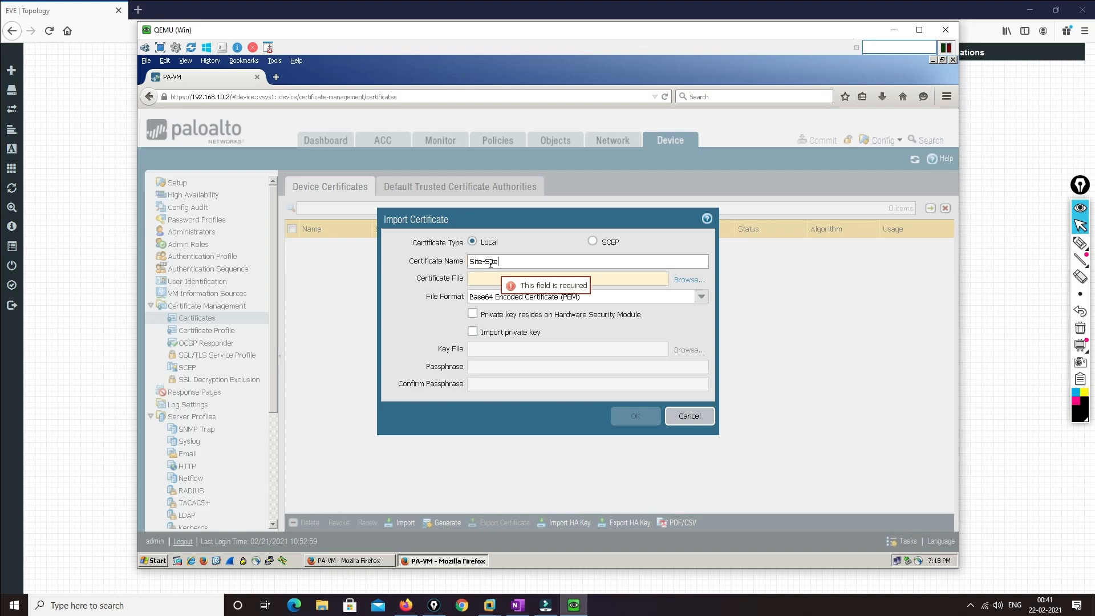
{"action": "type", "text": "-VPN"}
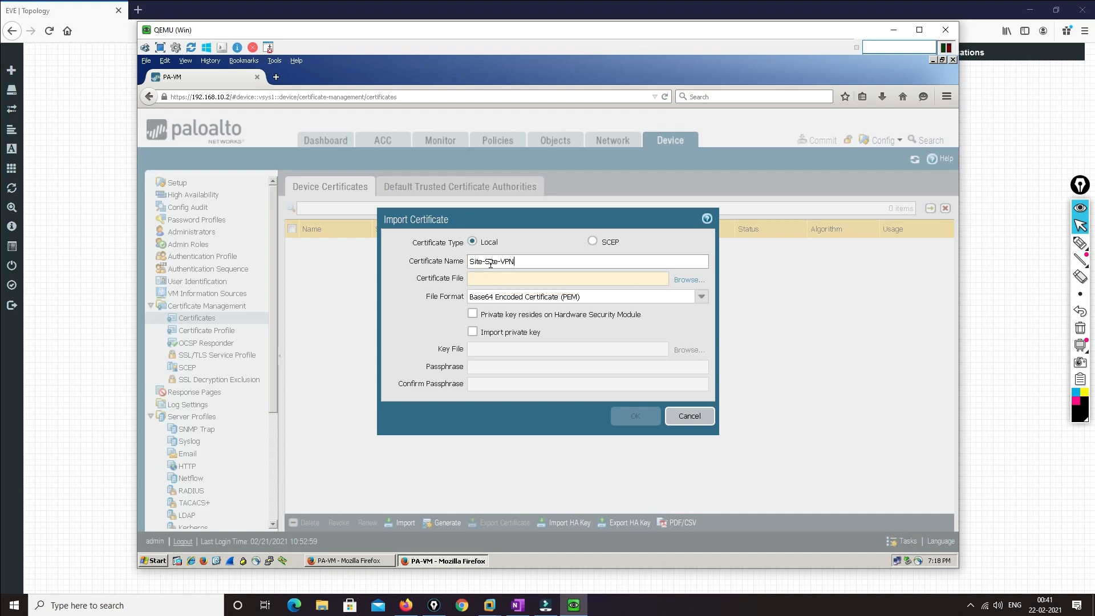
{"action": "left_click", "coordinate": [688, 279]}
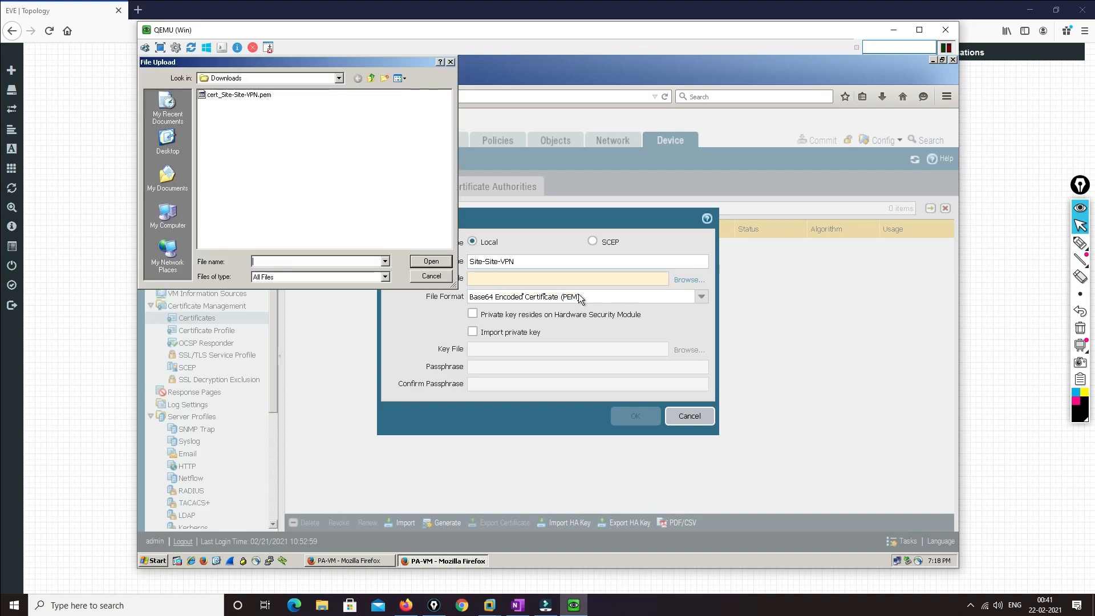
{"action": "left_click", "coordinate": [233, 95]}
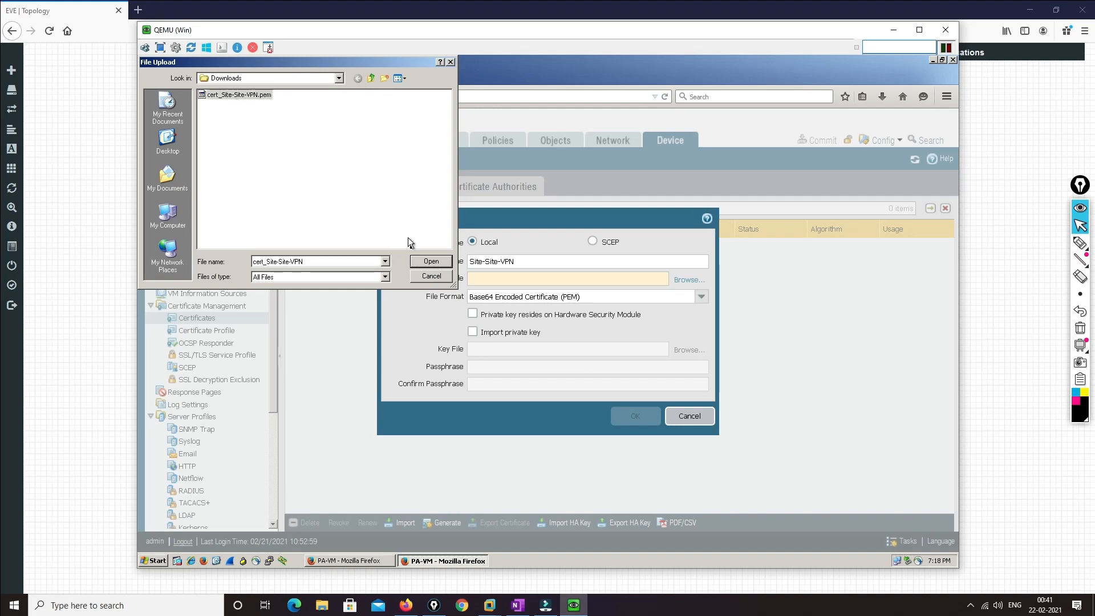
{"action": "left_click", "coordinate": [428, 261]}
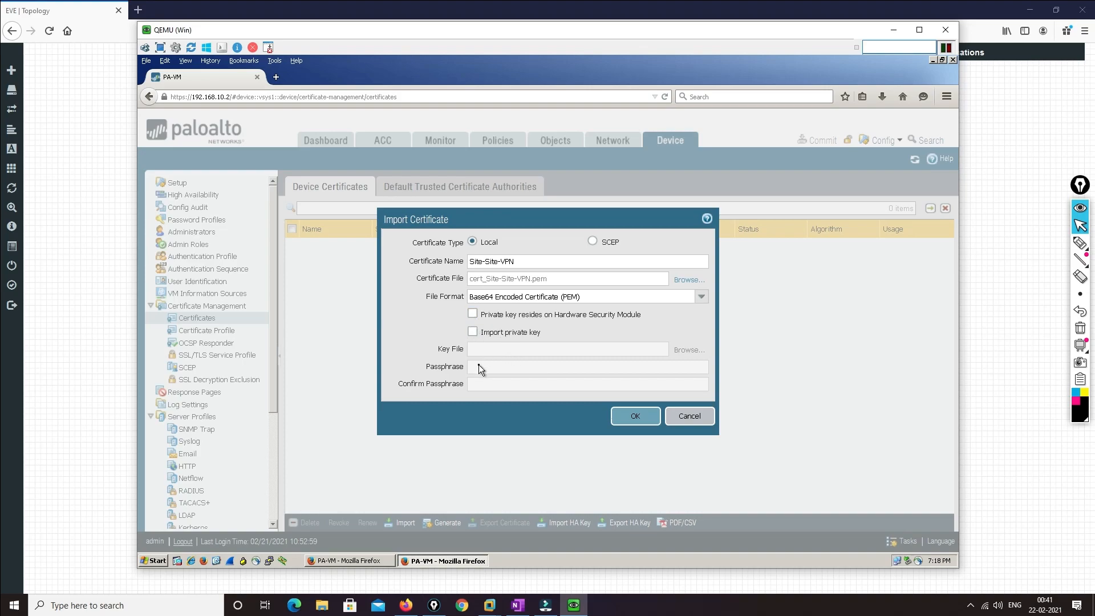
Include the private key, enter the passphrase twice, and complete the import
{"action": "left_click", "coordinate": [472, 331]}
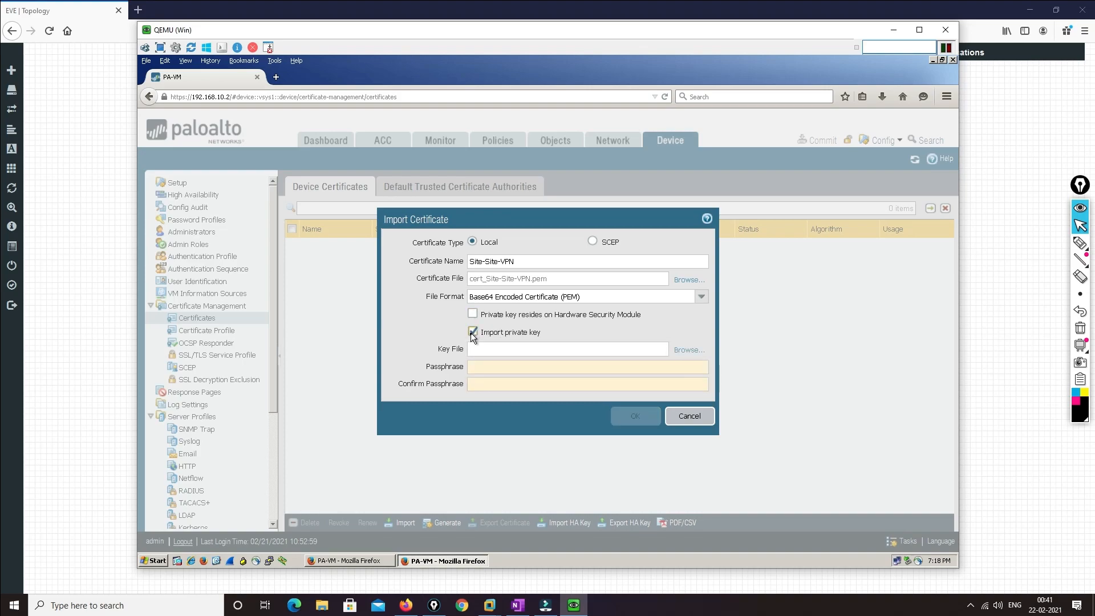
{"action": "left_click", "coordinate": [475, 365]}
{"action": "type", "text": "********"}
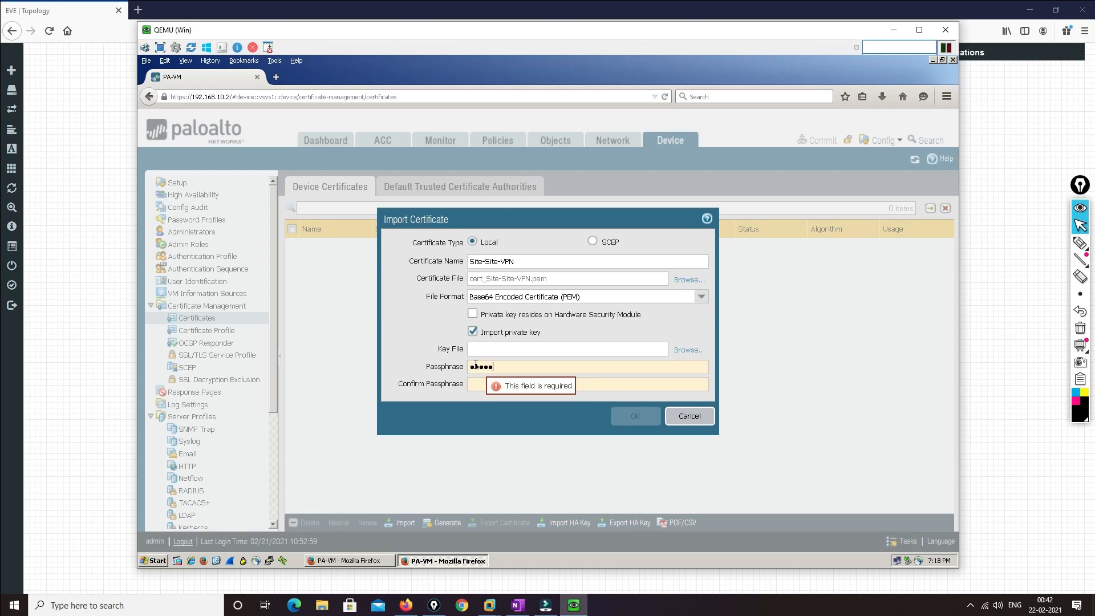
{"action": "key", "text": "Tab"}
{"action": "type", "text": "********"}
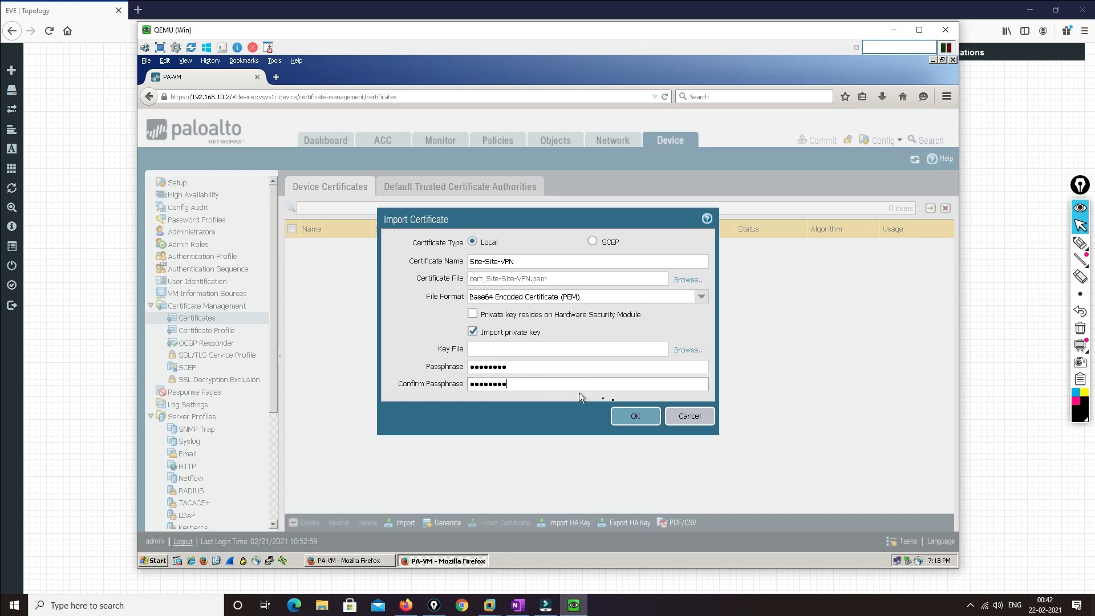
{"action": "left_click", "coordinate": [625, 414]}
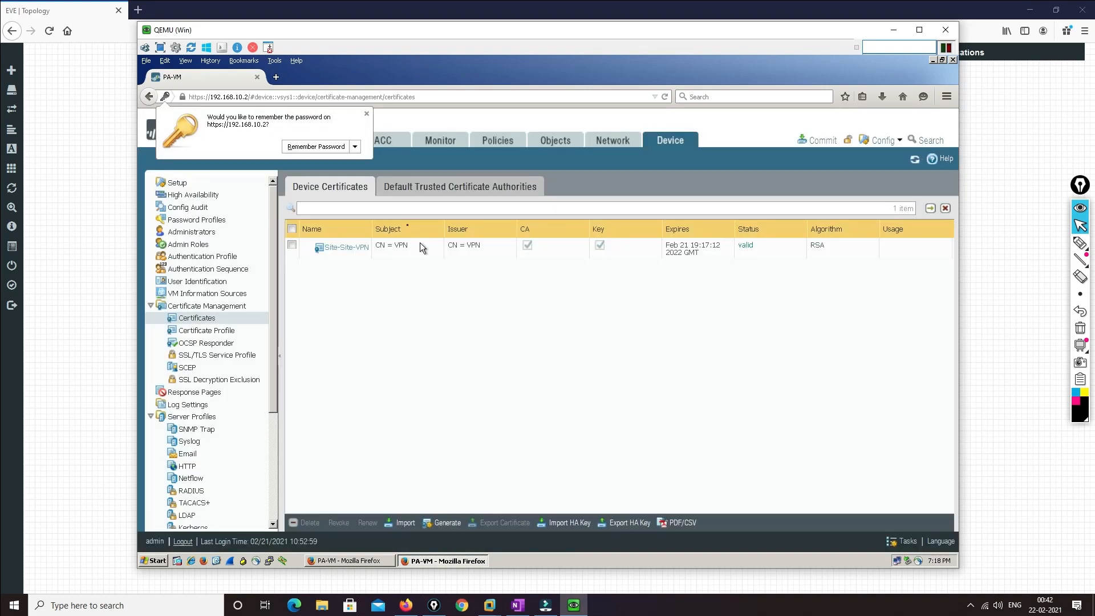
Generate certificate Site-Site-2 with common name Site-2, signed by Site-Site-VPN
{"action": "left_click", "coordinate": [369, 115]}
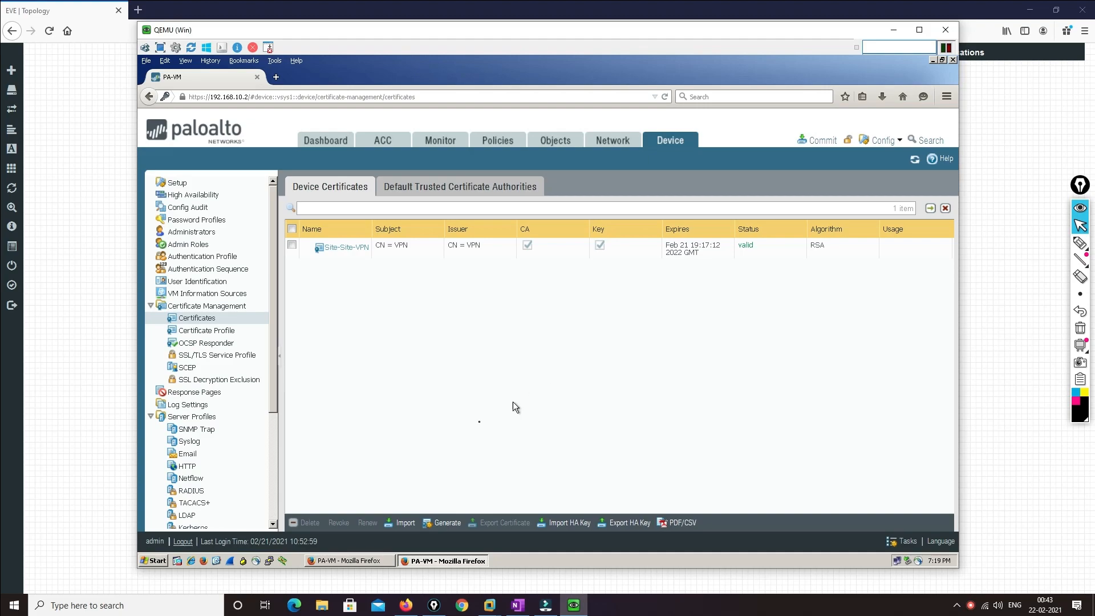
{"action": "left_click", "coordinate": [441, 523]}
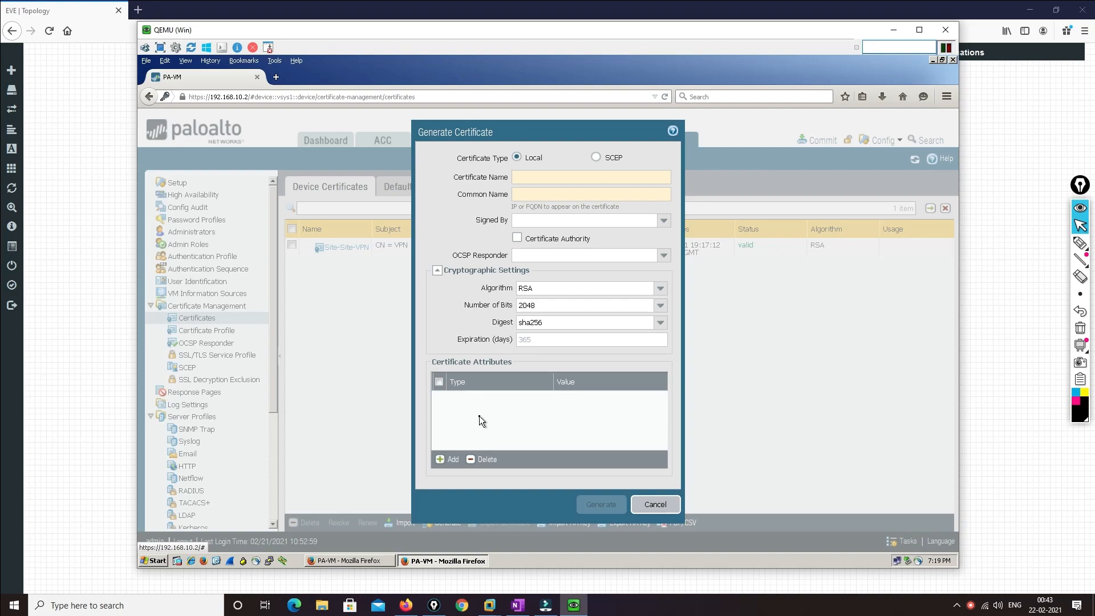
{"action": "left_click", "coordinate": [663, 220]}
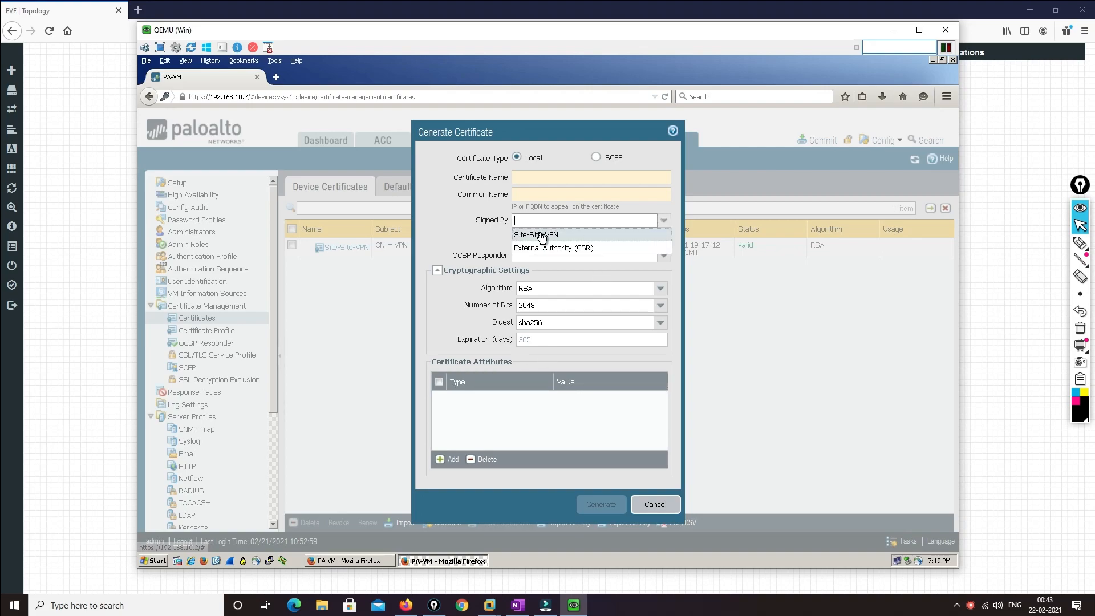
{"action": "left_click", "coordinate": [530, 231]}
{"action": "left_click", "coordinate": [521, 176]}
{"action": "type", "text": "Site-Site"}
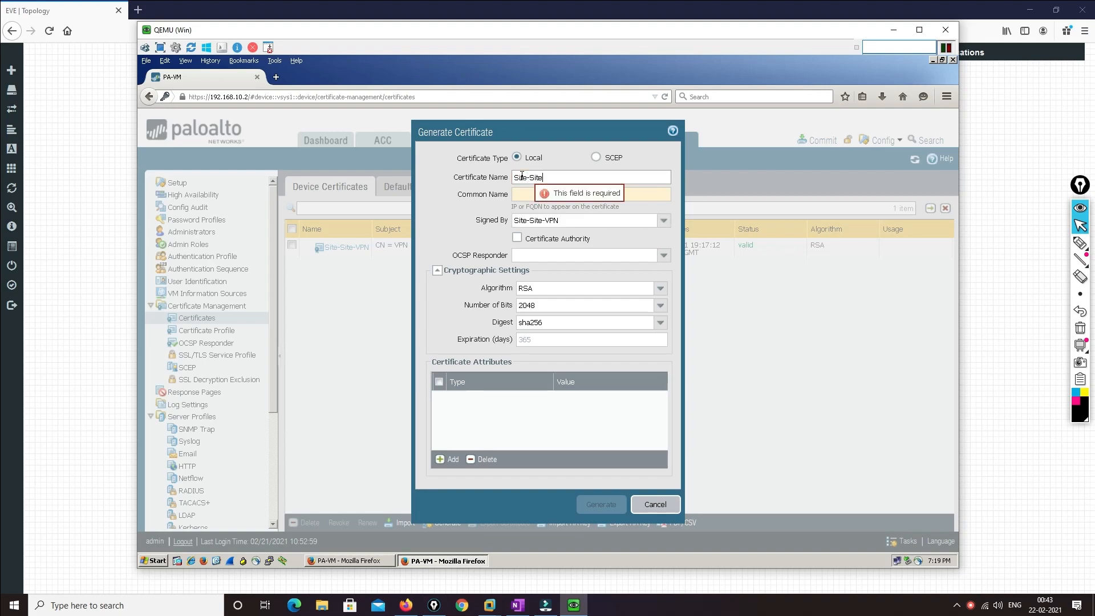
{"action": "type", "text": "-2"}
{"action": "key", "text": "Tab"}
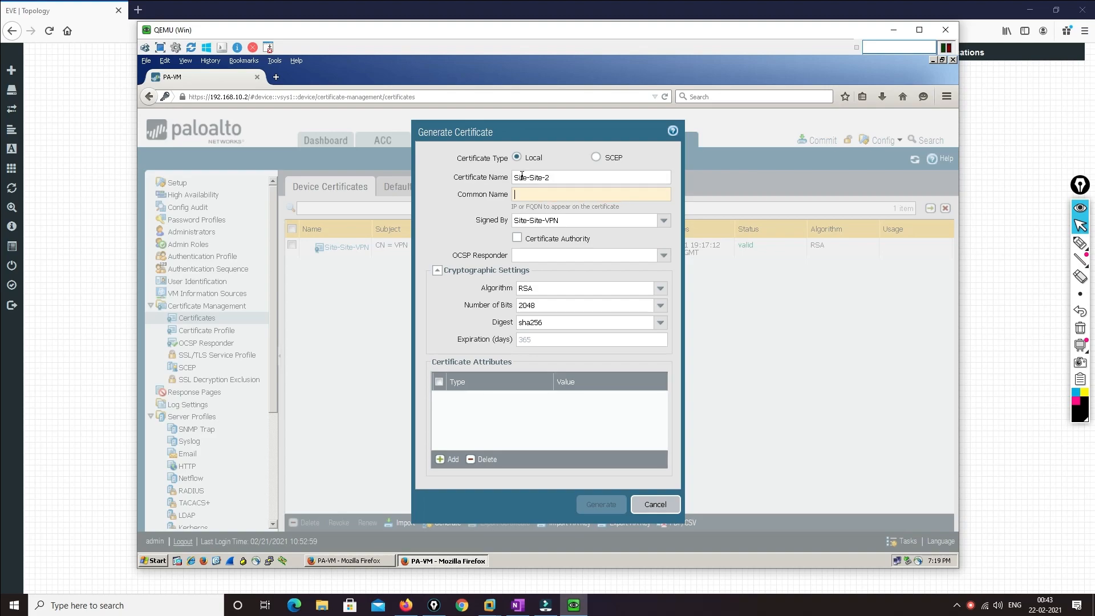
{"action": "type", "text": "Site-2"}
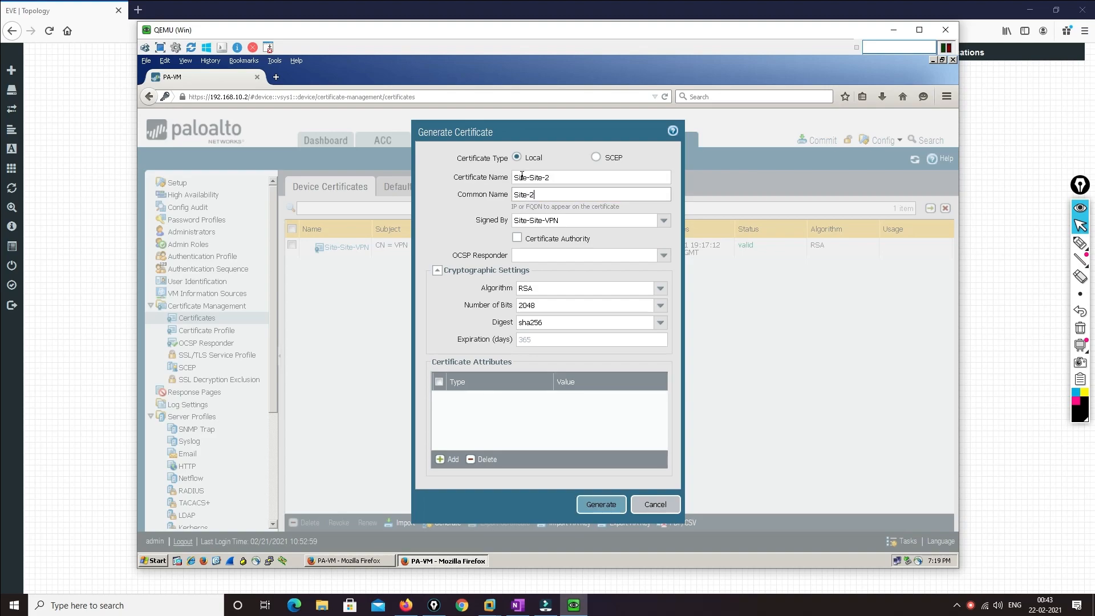
{"action": "left_click", "coordinate": [600, 505]}
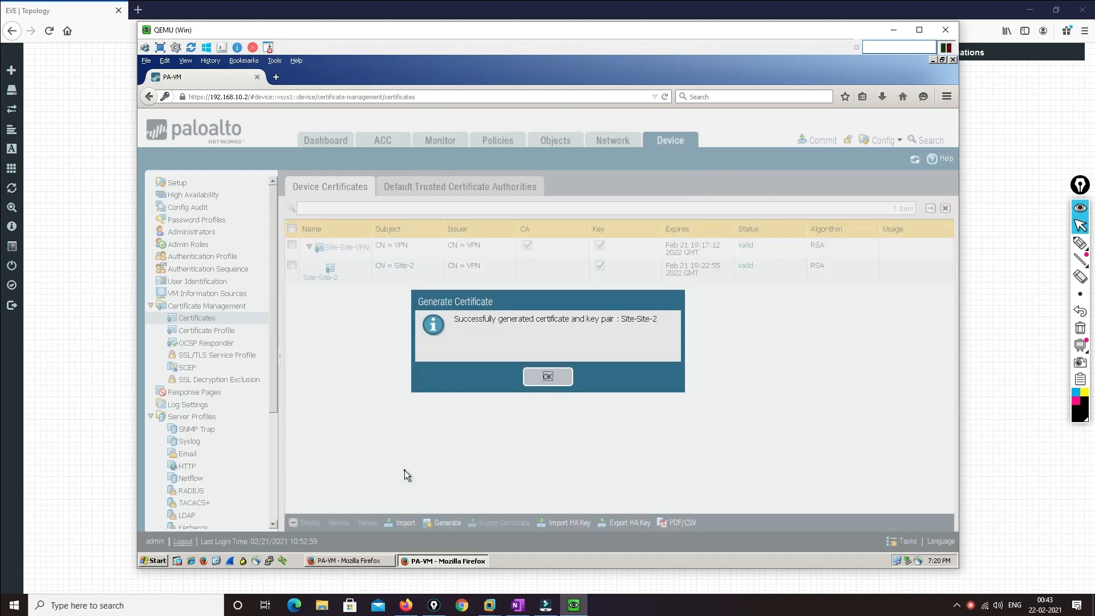
{"action": "left_click", "coordinate": [548, 376]}
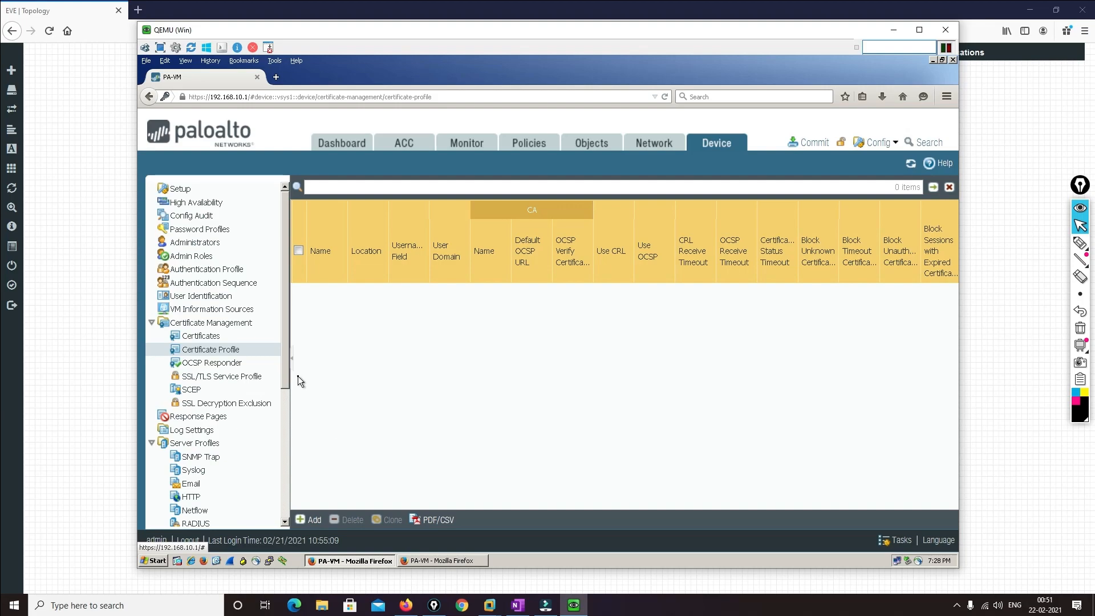
Add a certificate profile named VPN with Site-Site-VPN as its CA certificate
{"action": "left_click", "coordinate": [310, 520]}
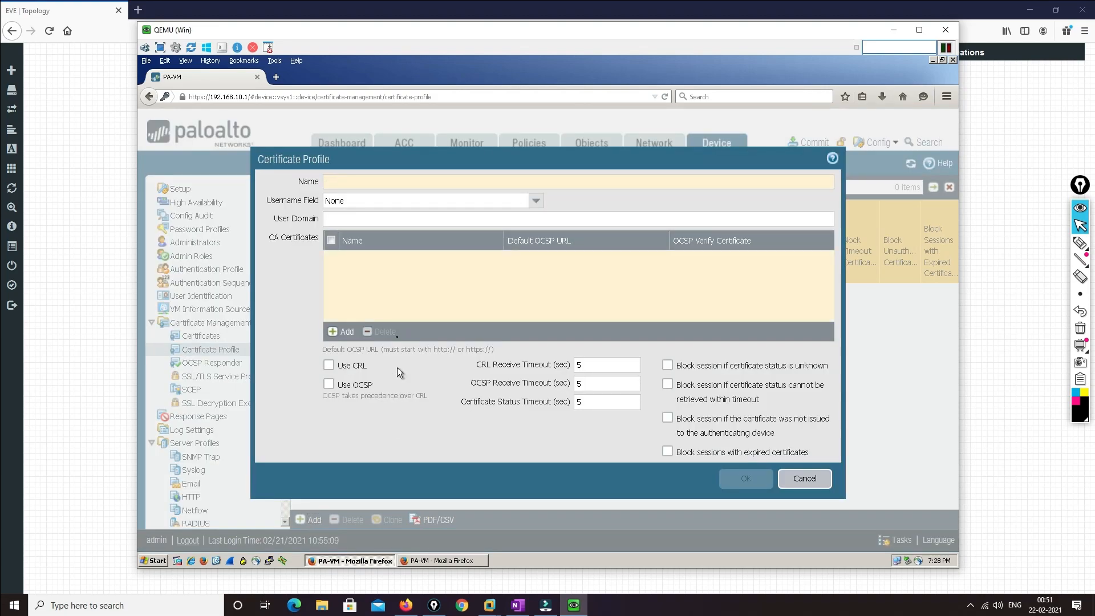
{"action": "type", "text": "VPN"}
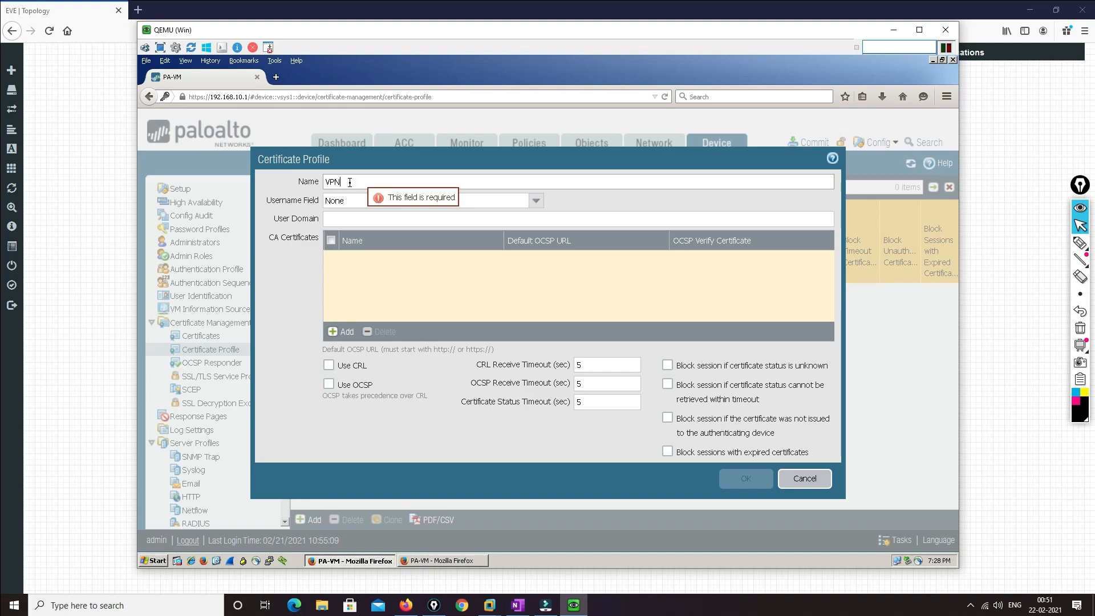
{"action": "left_click", "coordinate": [335, 332]}
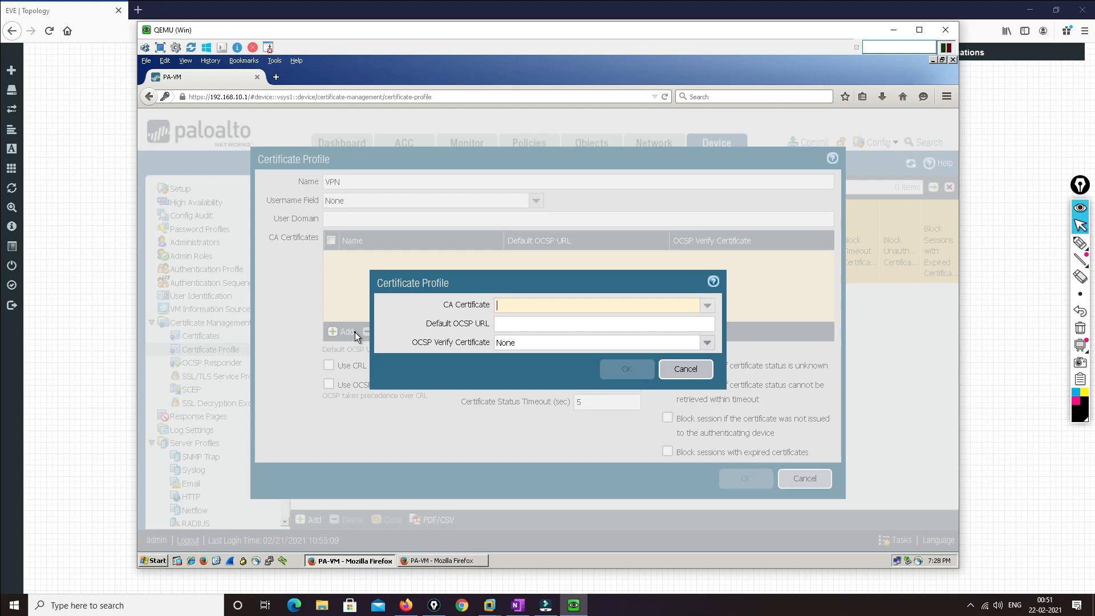
{"action": "left_click", "coordinate": [707, 306]}
{"action": "left_click", "coordinate": [541, 320]}
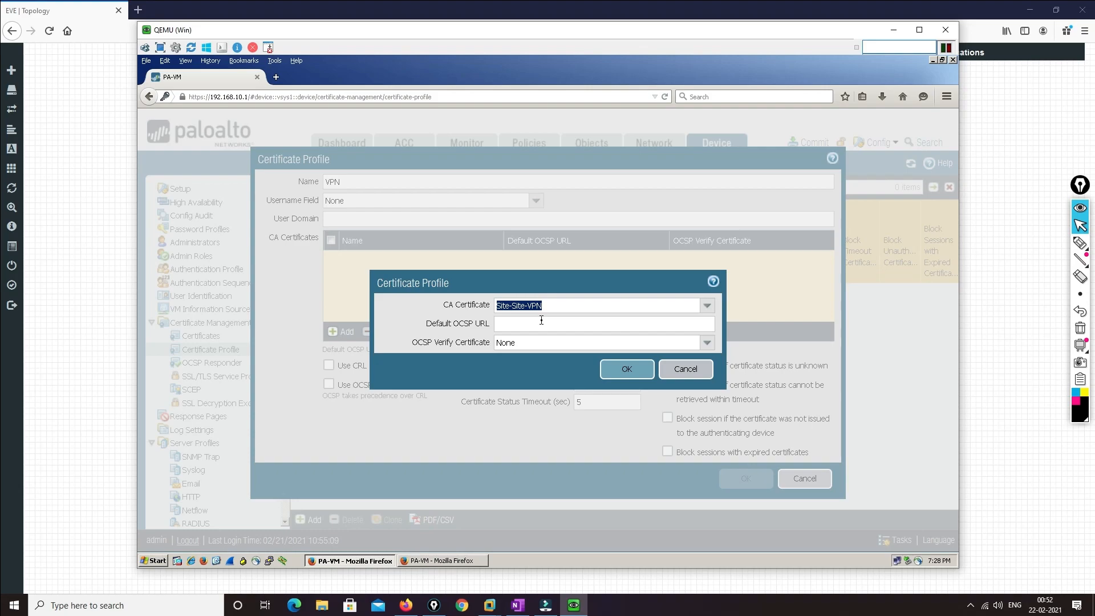
{"action": "left_click", "coordinate": [634, 372]}
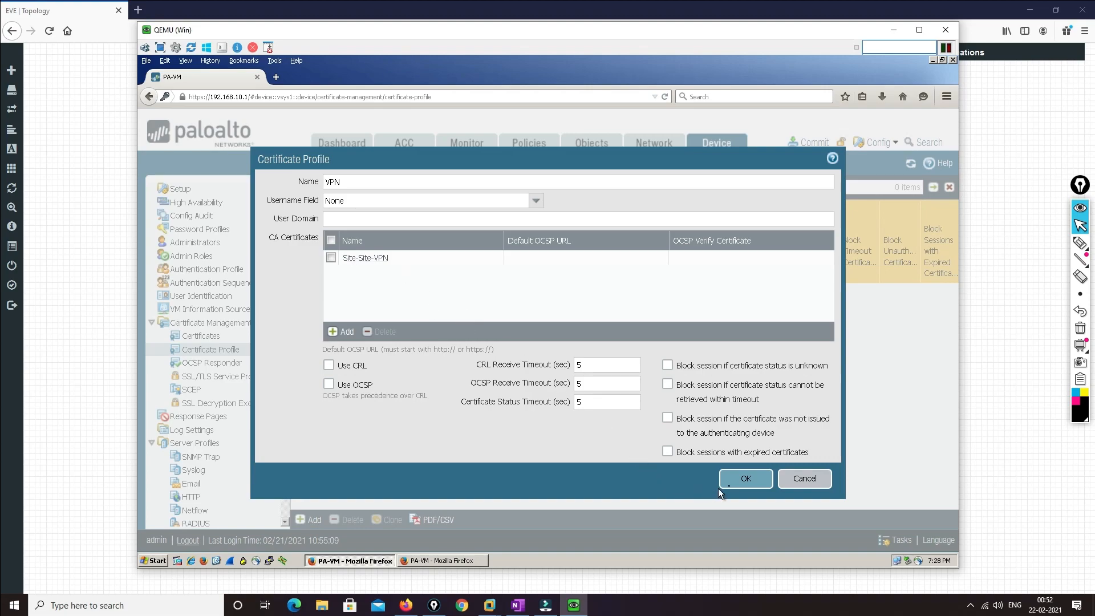
{"action": "left_click", "coordinate": [735, 480]}
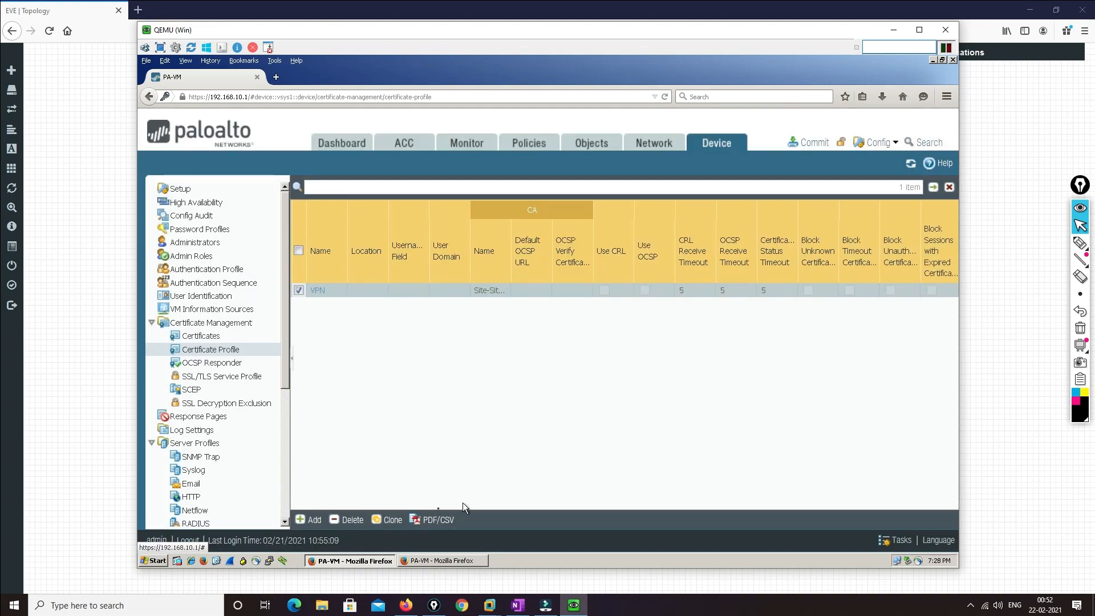
{"action": "left_click", "coordinate": [426, 561]}
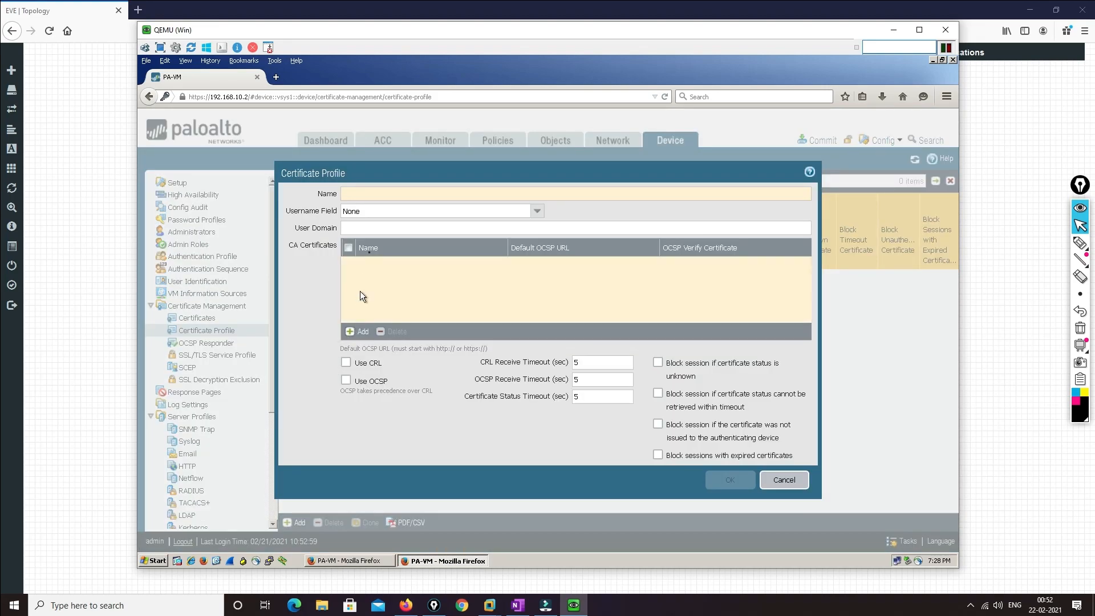
Add certificate profile VPN with CA Site-Site-VPN on 192.168.10.2 and commit the configuration
{"action": "left_click", "coordinate": [375, 195]}
{"action": "type", "text": "VPN"}
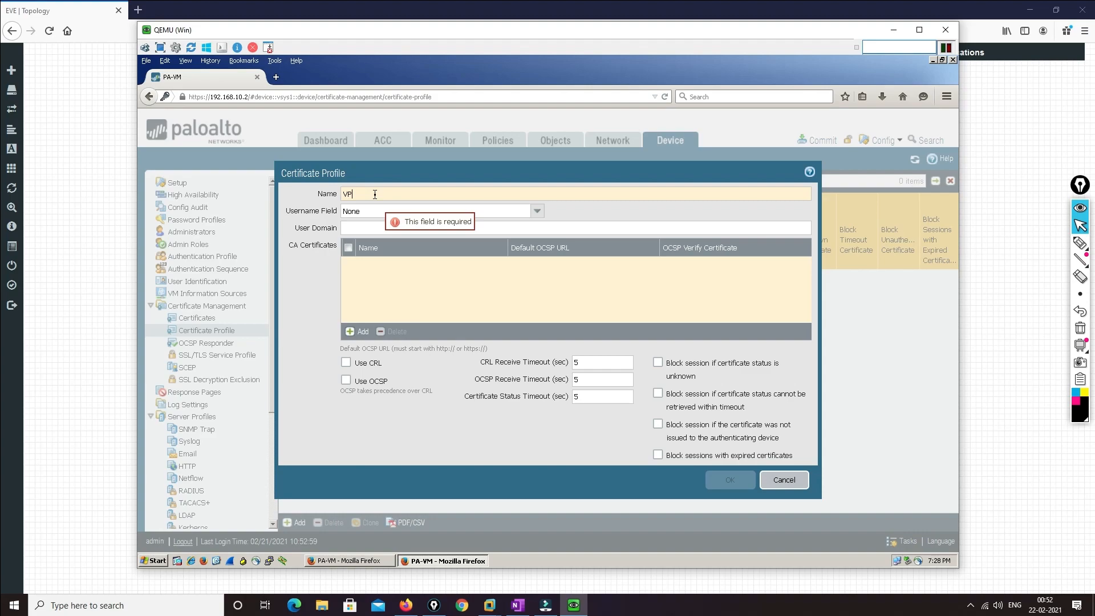
{"action": "left_click", "coordinate": [362, 331]}
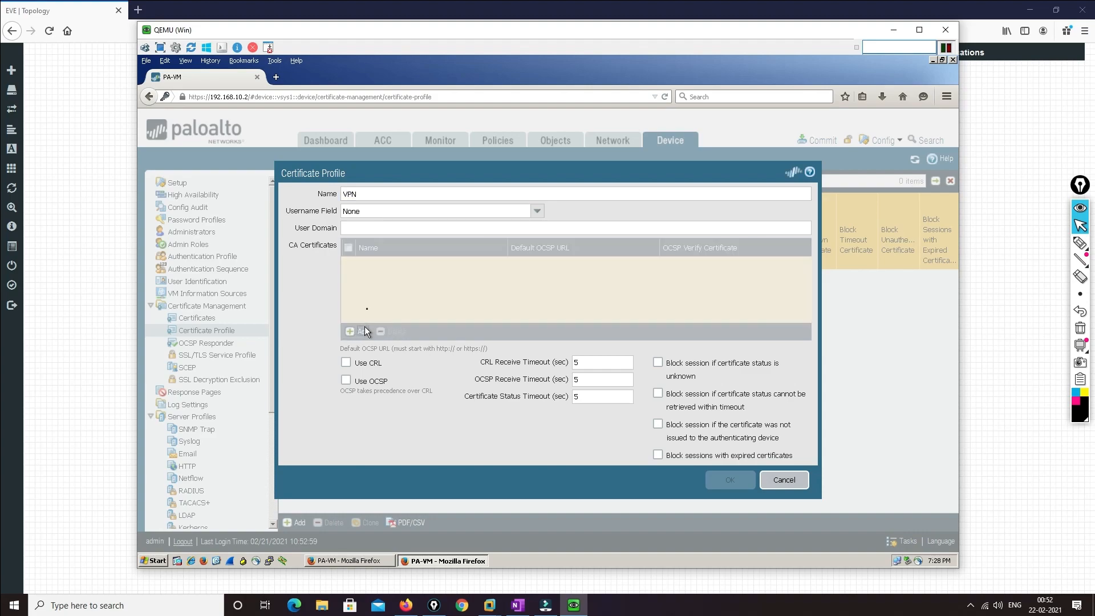
{"action": "left_click", "coordinate": [693, 308]}
{"action": "left_click", "coordinate": [516, 324]}
{"action": "left_click", "coordinate": [621, 367]}
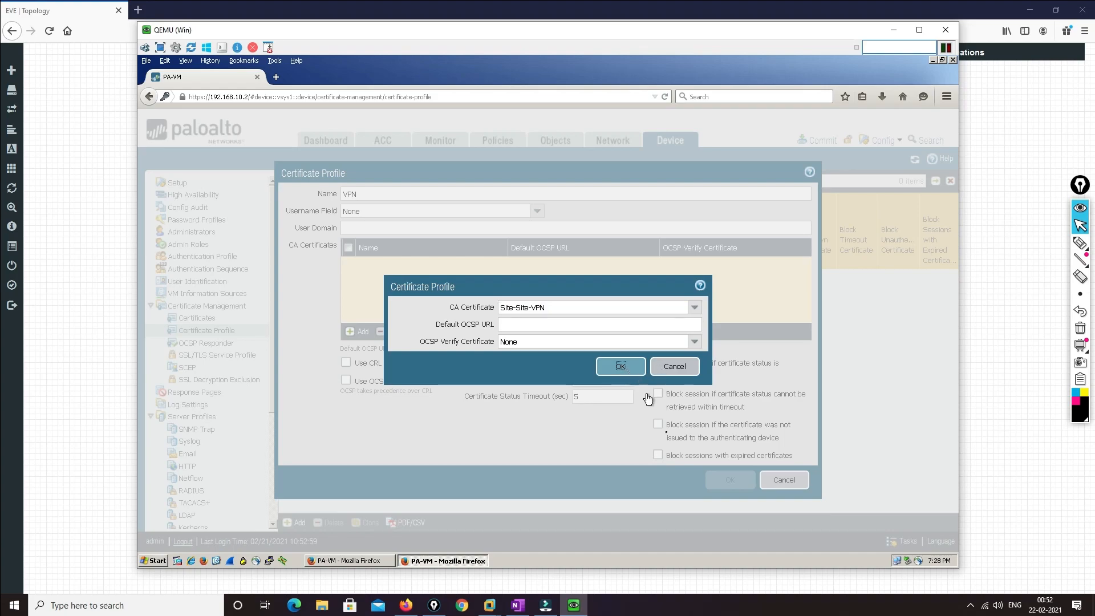
{"action": "left_click", "coordinate": [717, 481]}
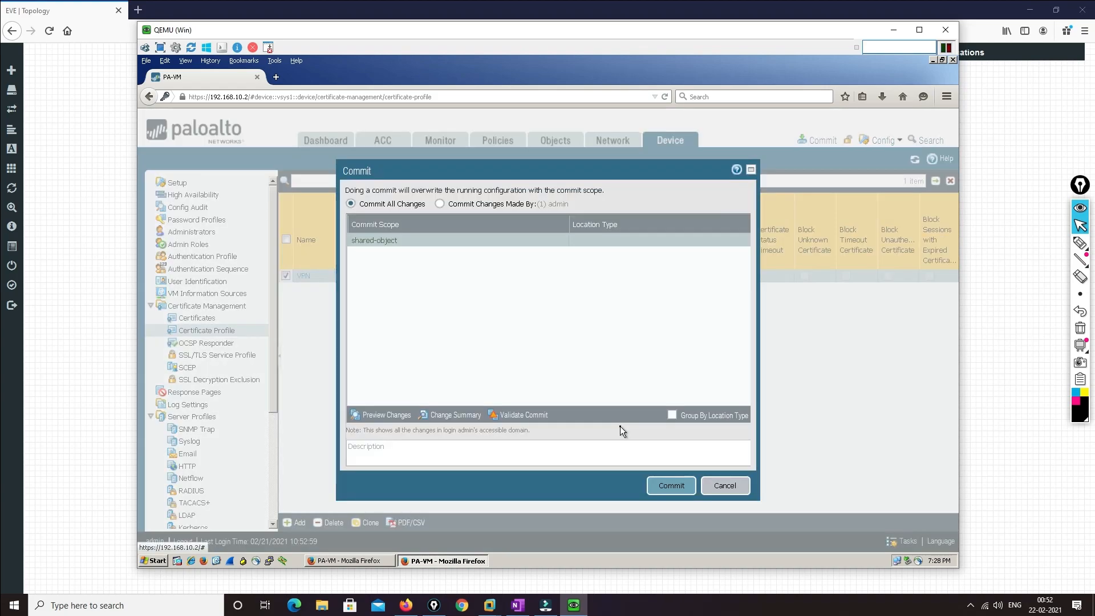
{"action": "left_click", "coordinate": [657, 488]}
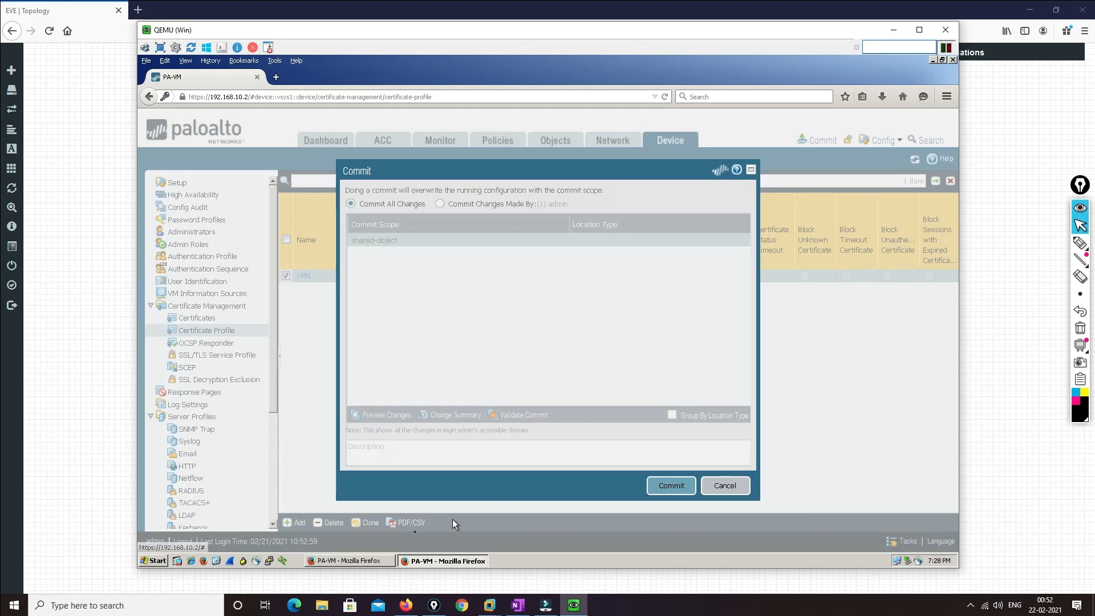
{"action": "left_click", "coordinate": [349, 560]}
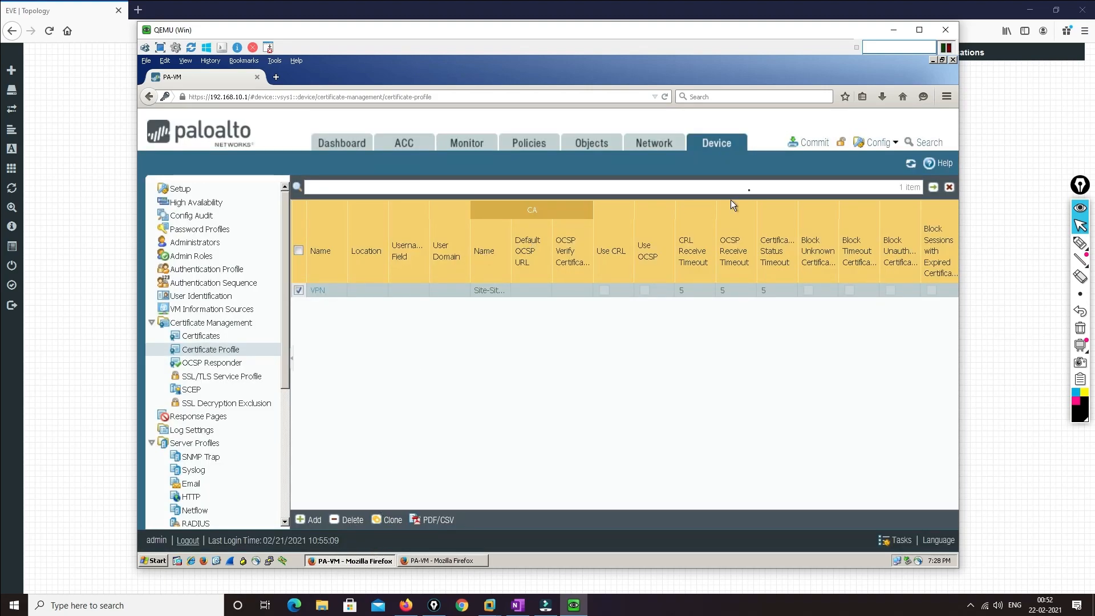
Commit all changes on the first firewall, then view its device Certificates list
{"action": "left_click", "coordinate": [801, 144]}
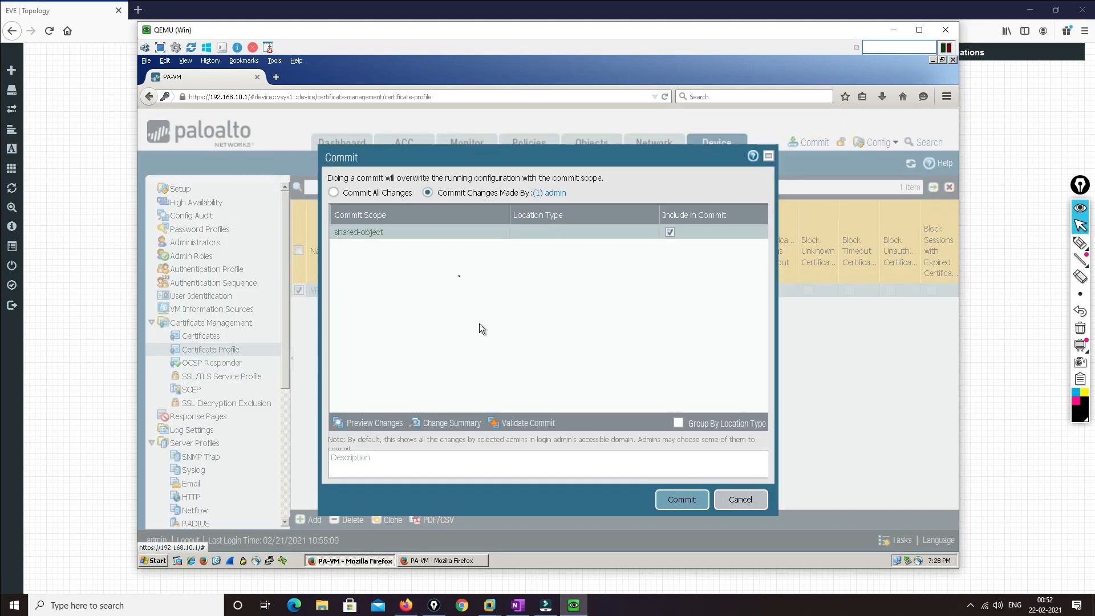
{"action": "left_click", "coordinate": [333, 193]}
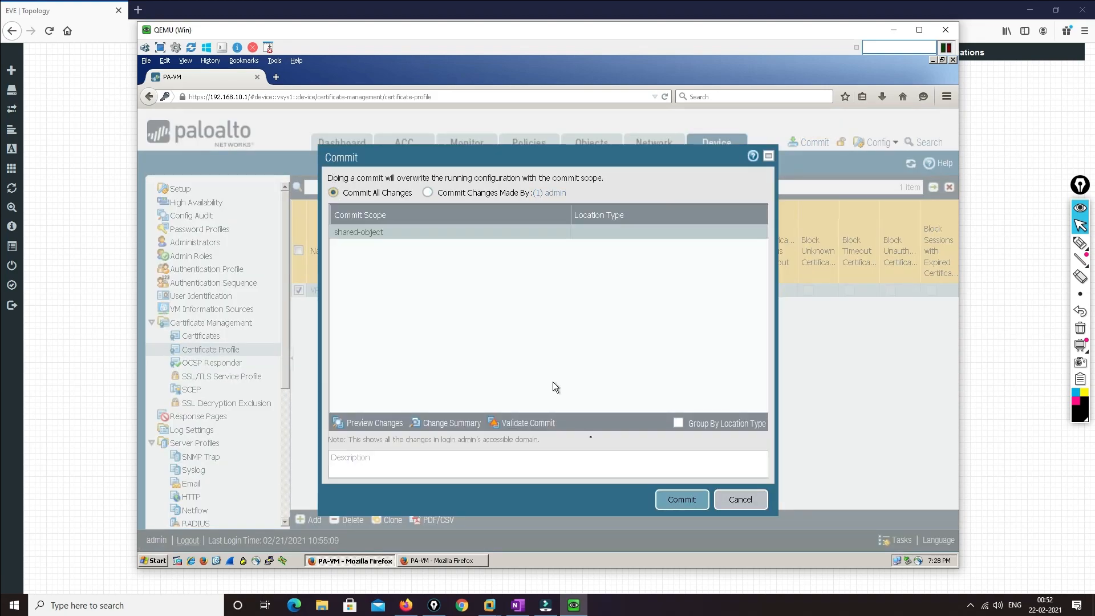
{"action": "left_click", "coordinate": [663, 509]}
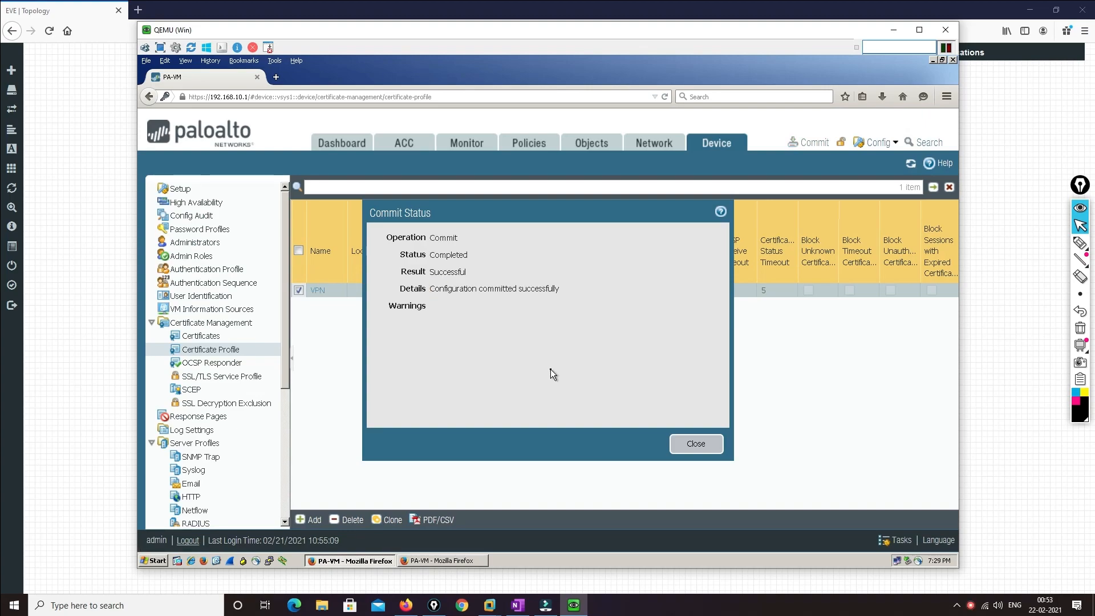
{"action": "left_click", "coordinate": [687, 445]}
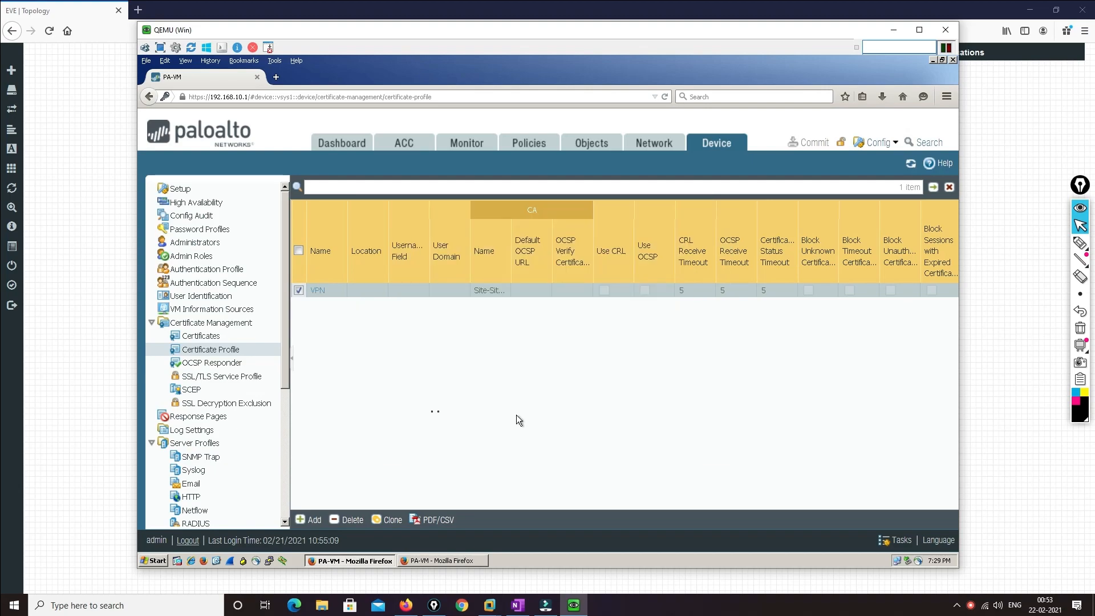
{"action": "left_click", "coordinate": [223, 341]}
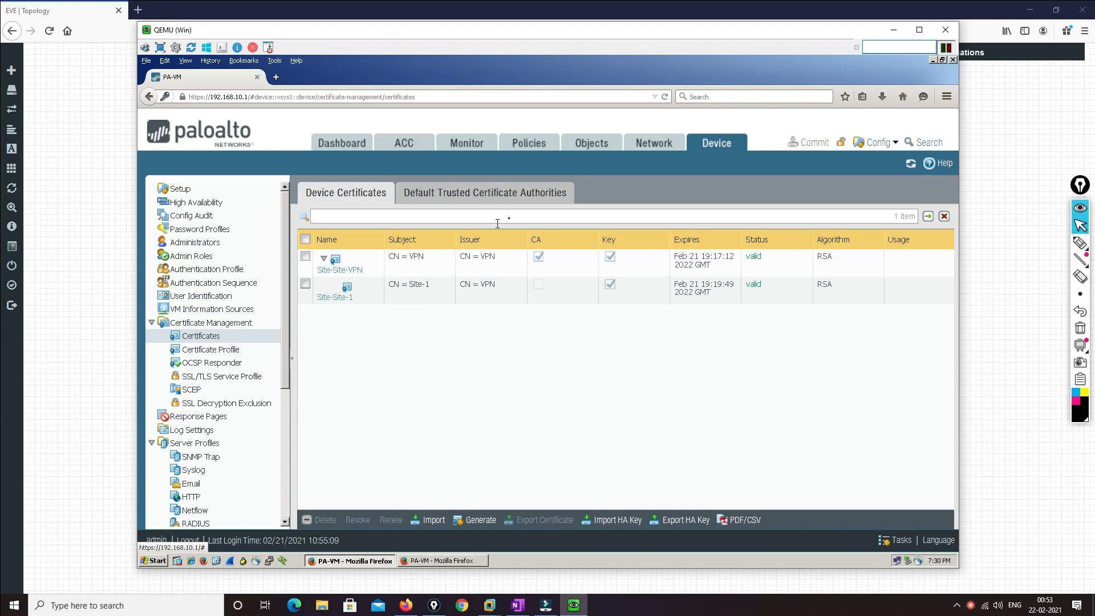
On the 192.168.10.2 firewall, review the certificates, then open the IKE Gateways list showing Site-2
{"action": "left_click", "coordinate": [435, 559]}
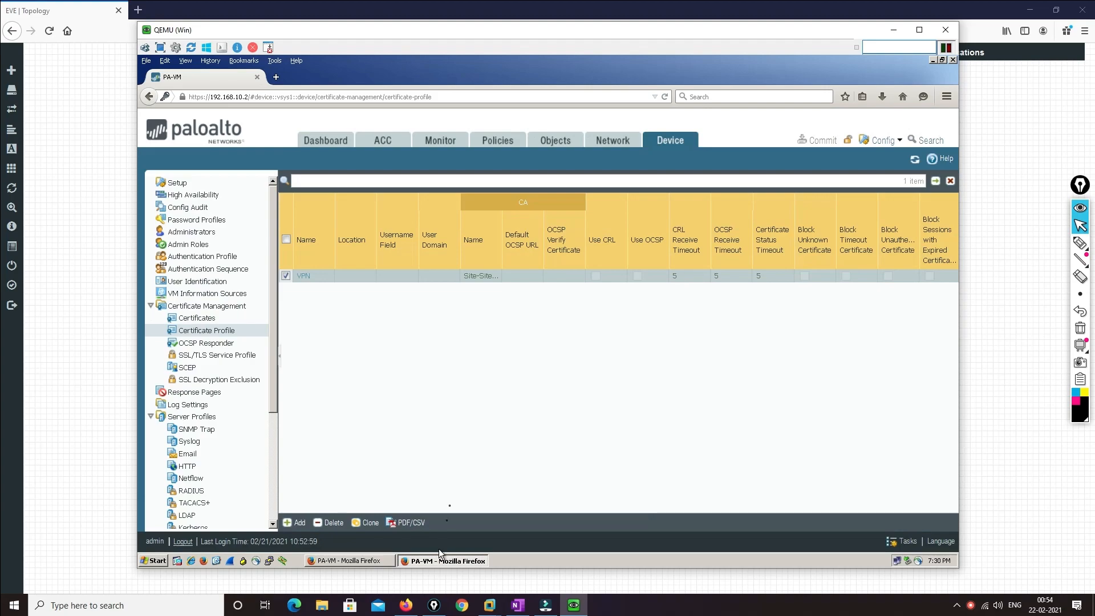
{"action": "left_click", "coordinate": [220, 321]}
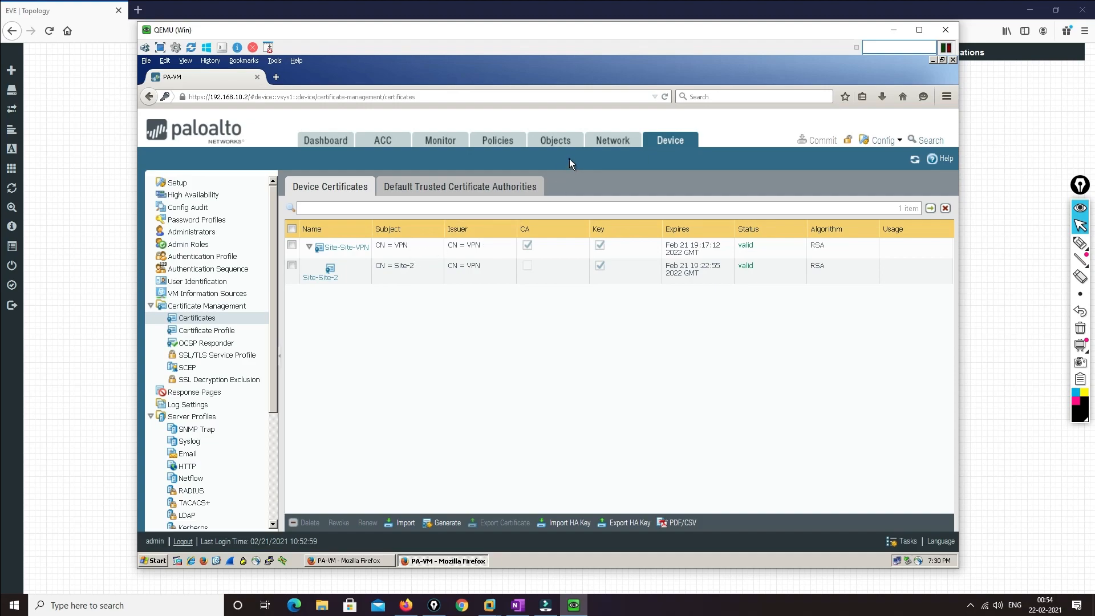
{"action": "left_click", "coordinate": [606, 142]}
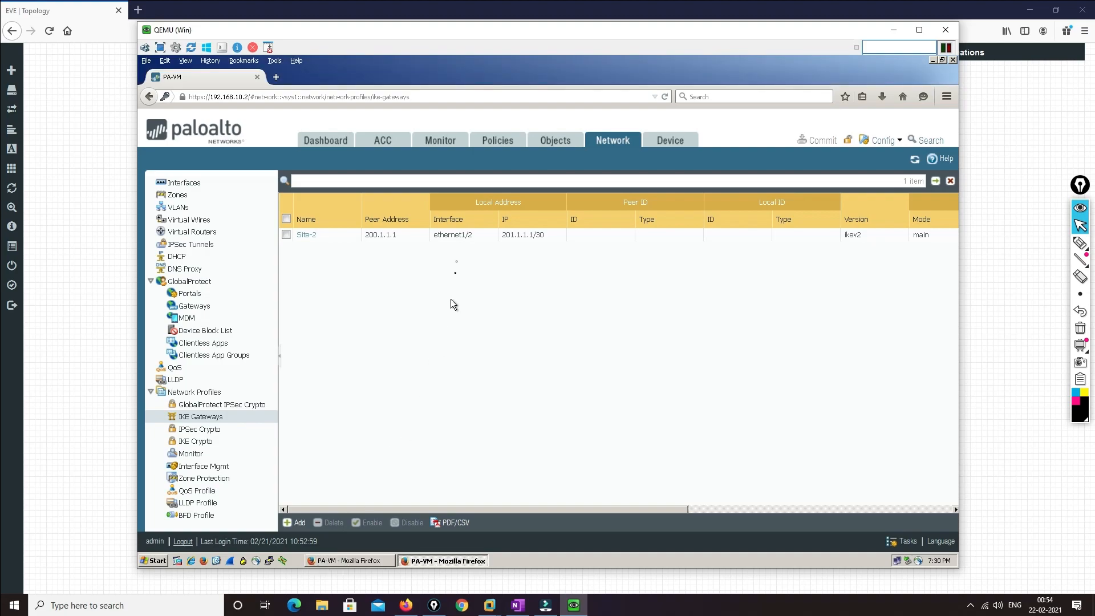
On the first firewall, go to Network > IKE Gateways
{"action": "left_click", "coordinate": [361, 559]}
{"action": "left_click", "coordinate": [607, 144]}
{"action": "left_click", "coordinate": [651, 142]}
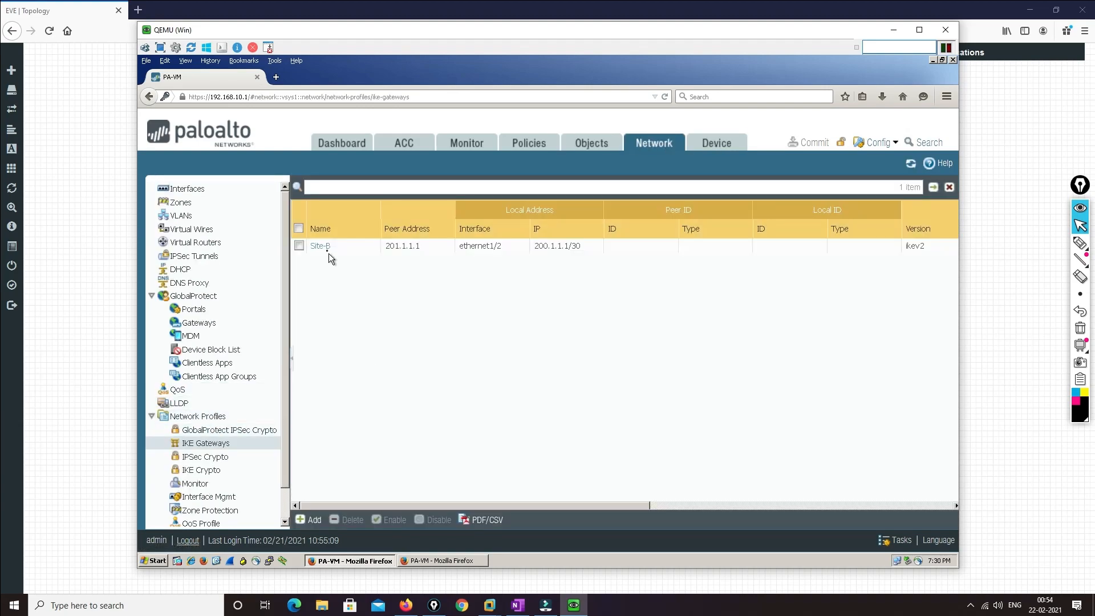
Set the Site-B gateway to Certificate authentication with local certificate Site-Site-1
{"action": "left_click", "coordinate": [324, 246]}
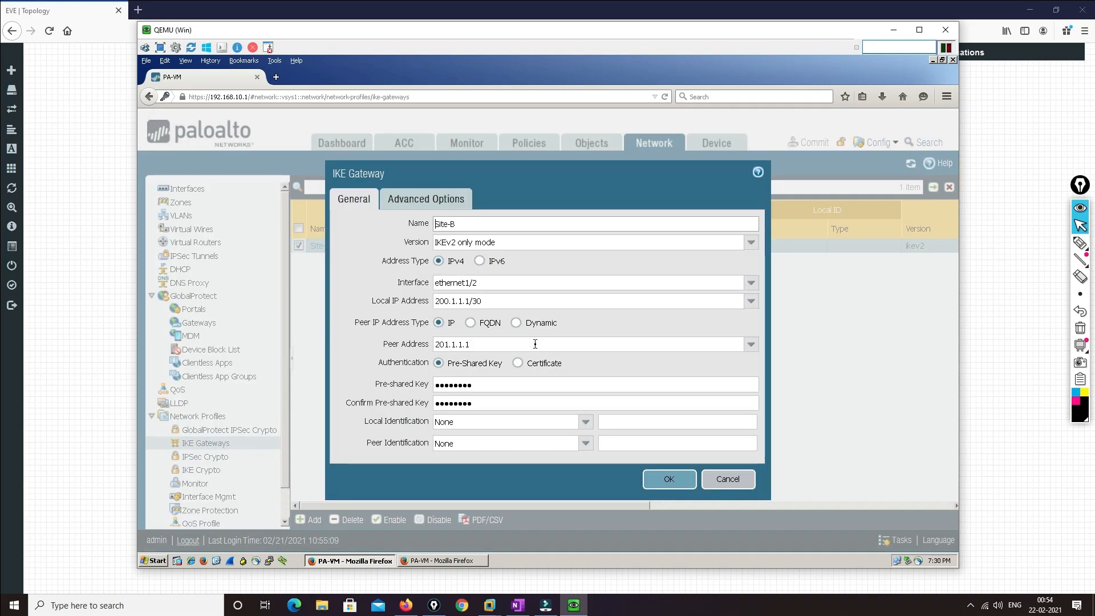
{"action": "left_click", "coordinate": [519, 362]}
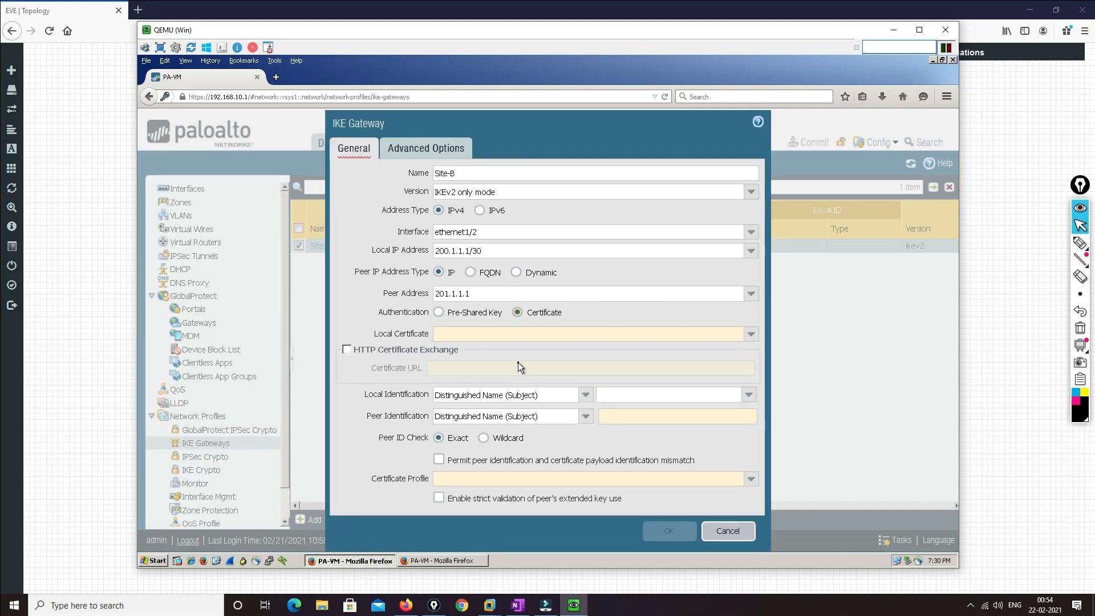
{"action": "left_click", "coordinate": [750, 335]}
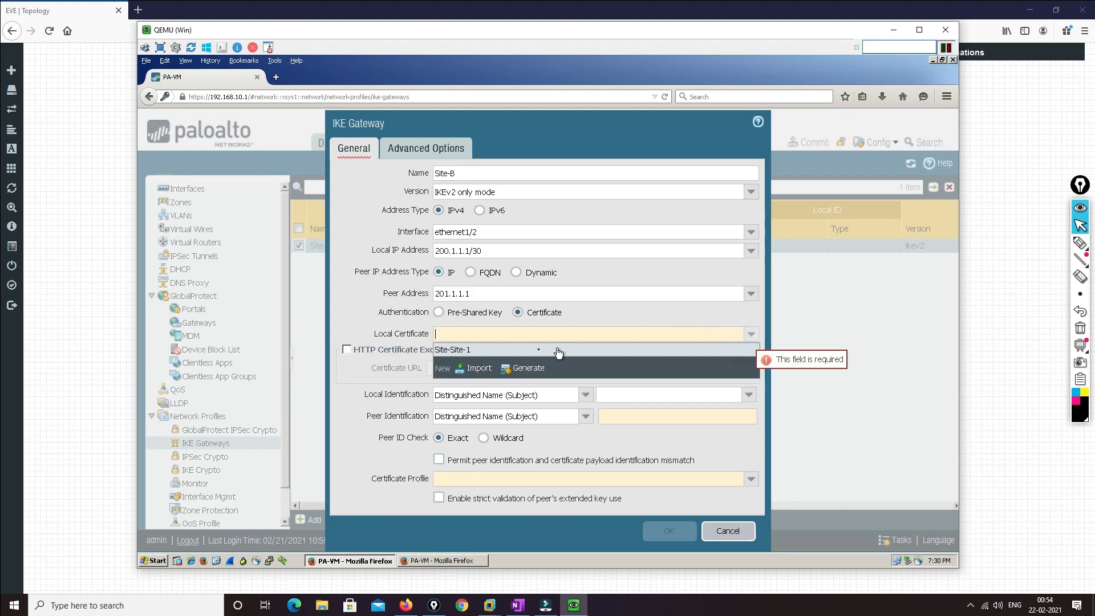
{"action": "left_click", "coordinate": [484, 350]}
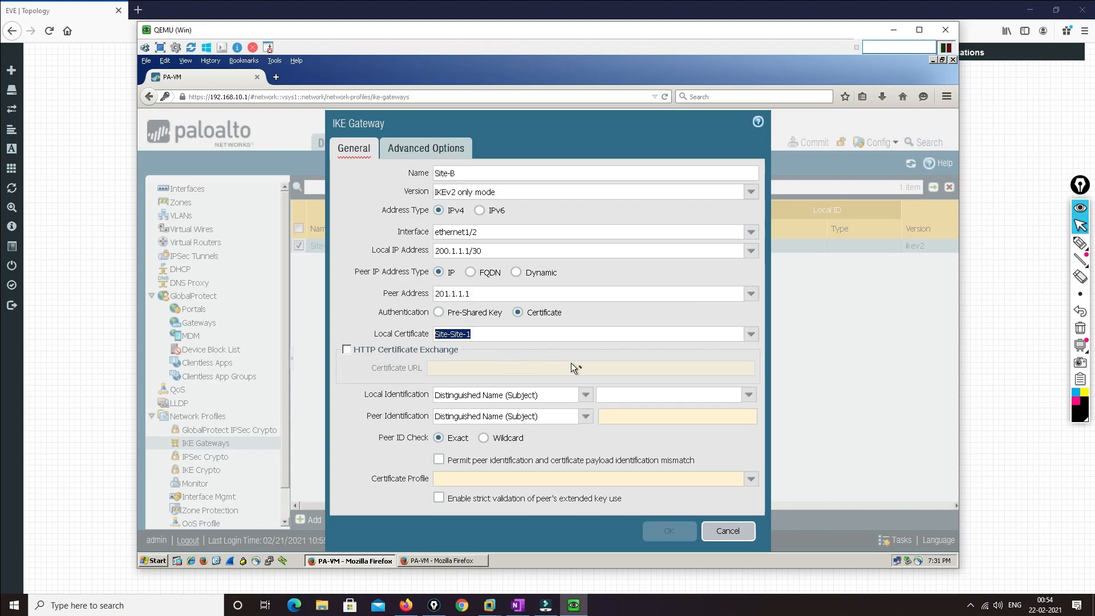
{"action": "left_click", "coordinate": [631, 400]}
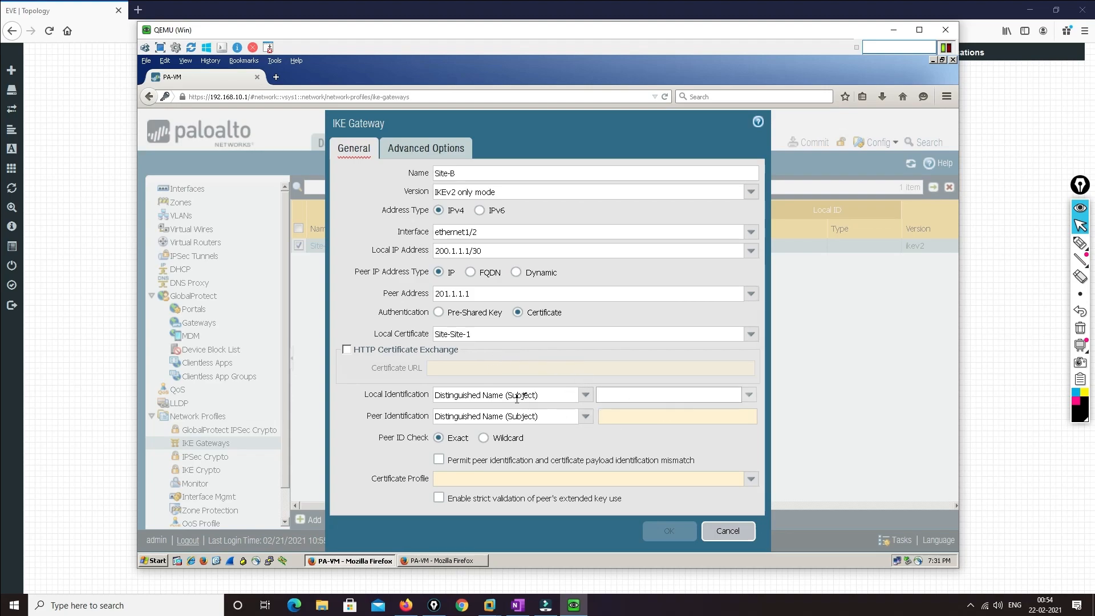
Check the other firewall's device certificates, then return to the Site-B gateway form
{"action": "left_click", "coordinate": [457, 560]}
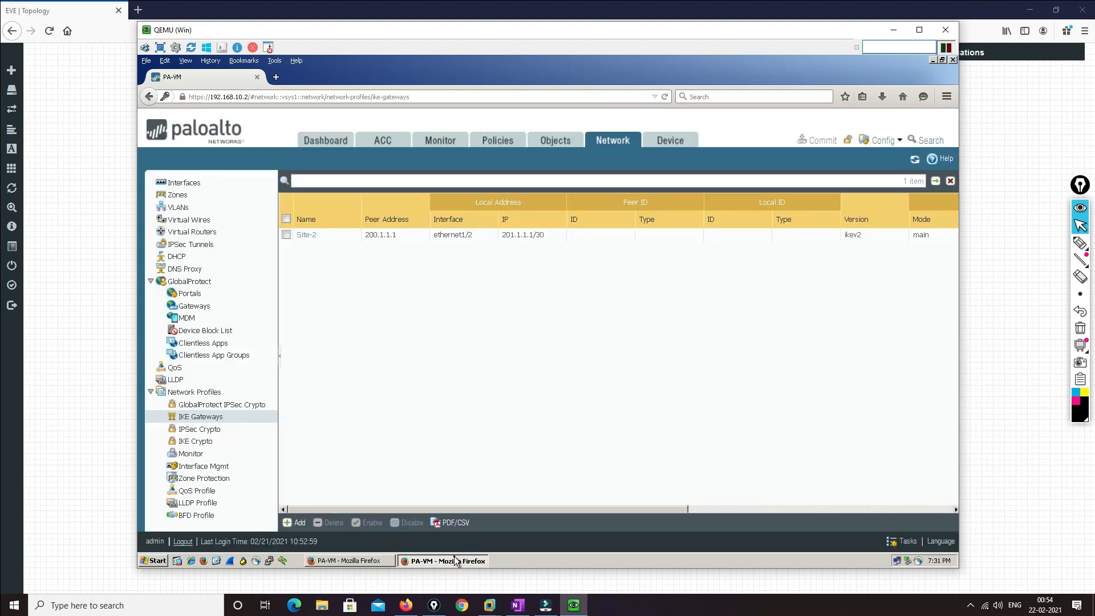
{"action": "left_click", "coordinate": [669, 140]}
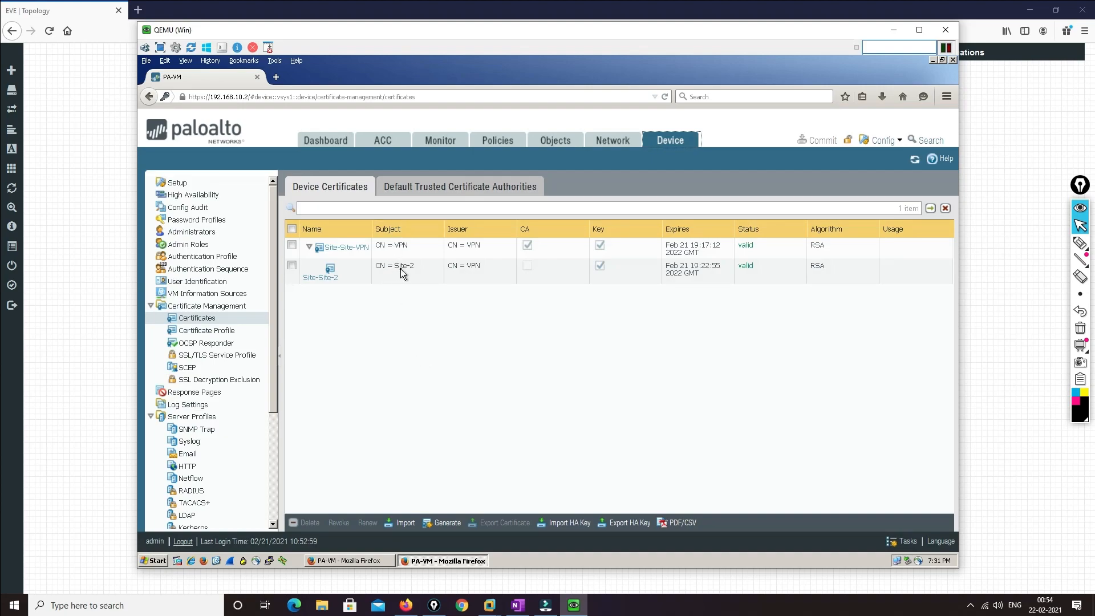
{"action": "left_click", "coordinate": [373, 561]}
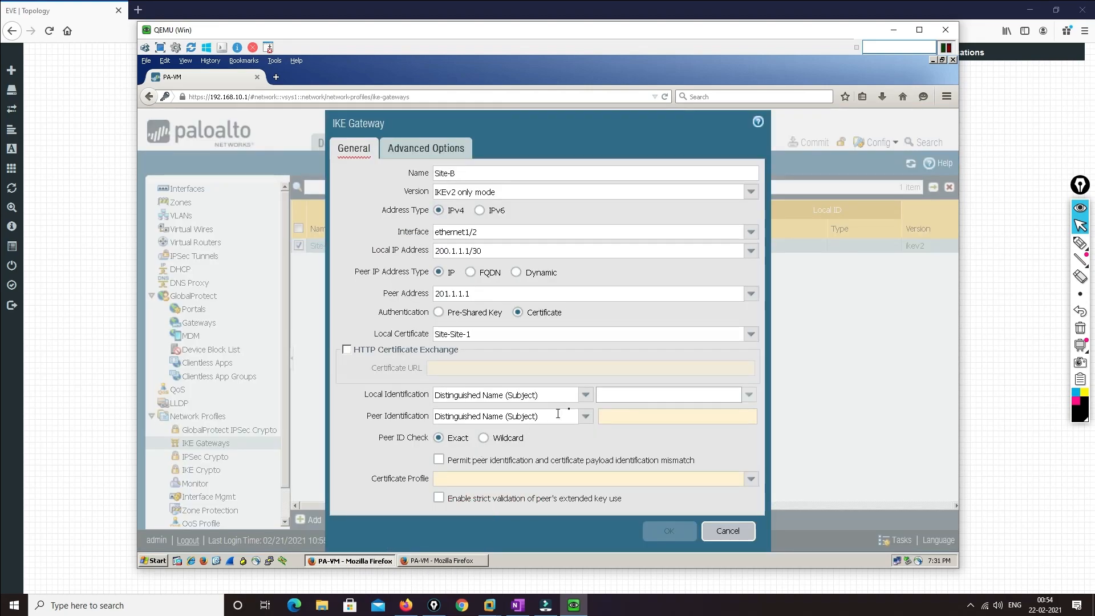
Set Site-B's local identification to Distinguished Name CN=Site-1
{"action": "left_click", "coordinate": [586, 395]}
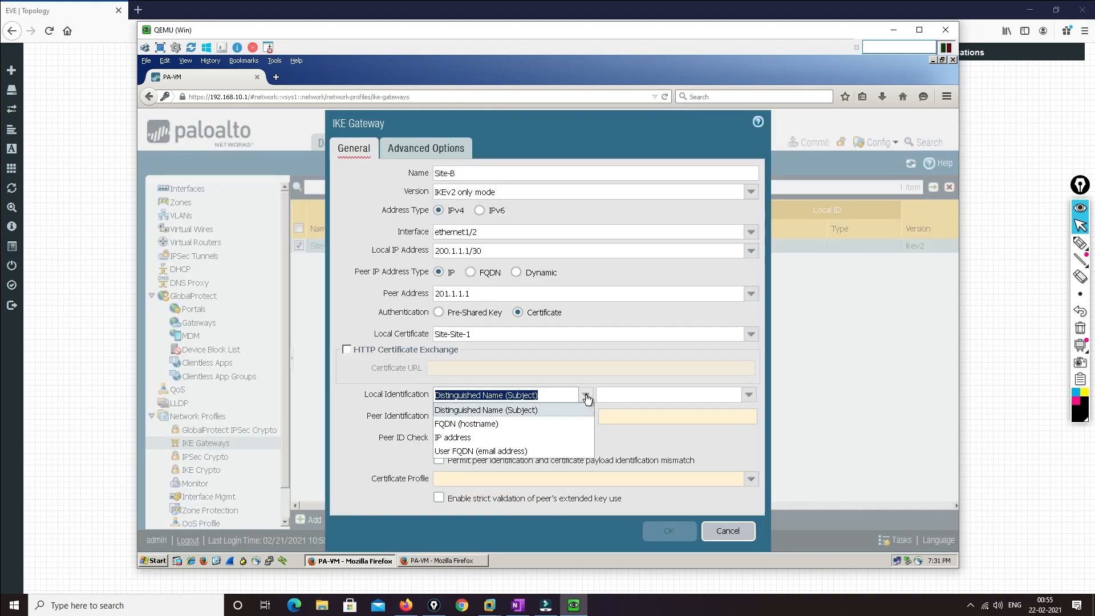
{"action": "left_click", "coordinate": [585, 396]}
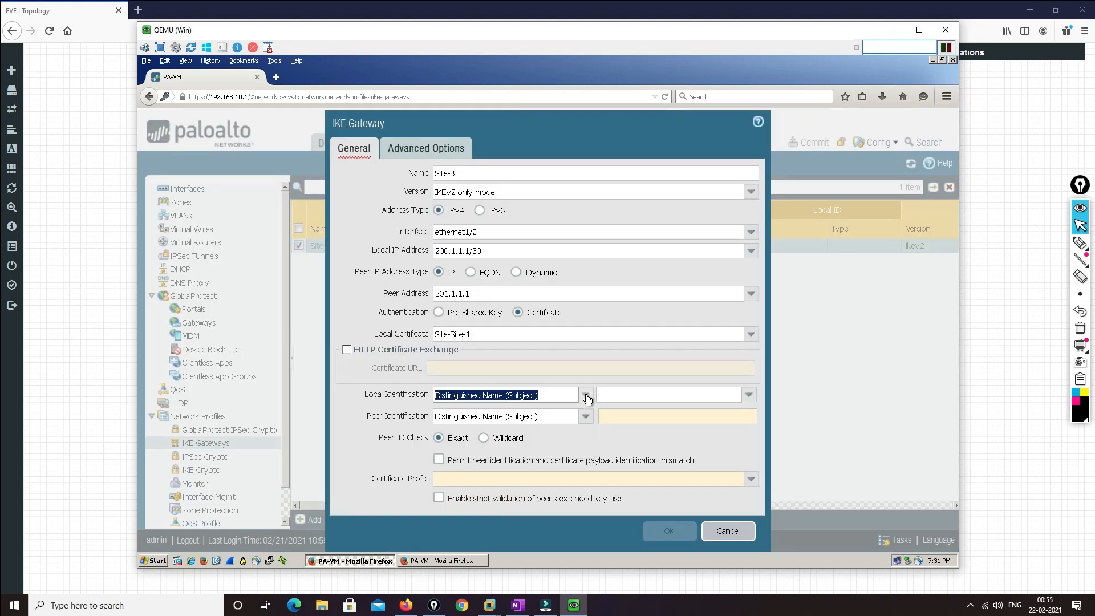
{"action": "left_click", "coordinate": [620, 395]}
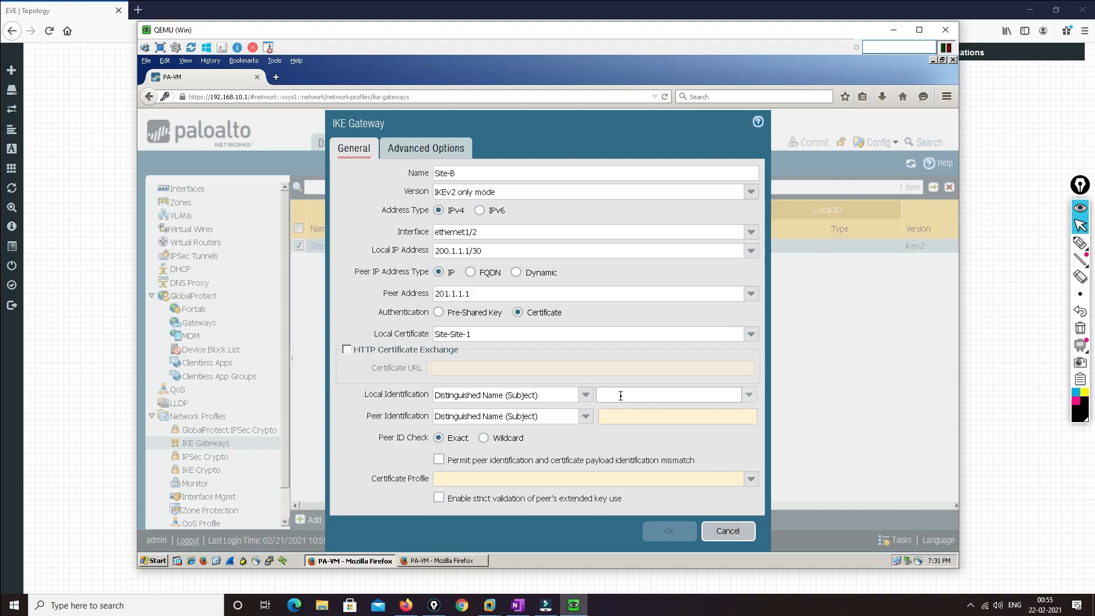
{"action": "key", "text": "shift"}
{"action": "key", "text": "shift"}
{"action": "key", "text": "shift"}
{"action": "key", "text": "shift"}
{"action": "key", "text": "shift"}
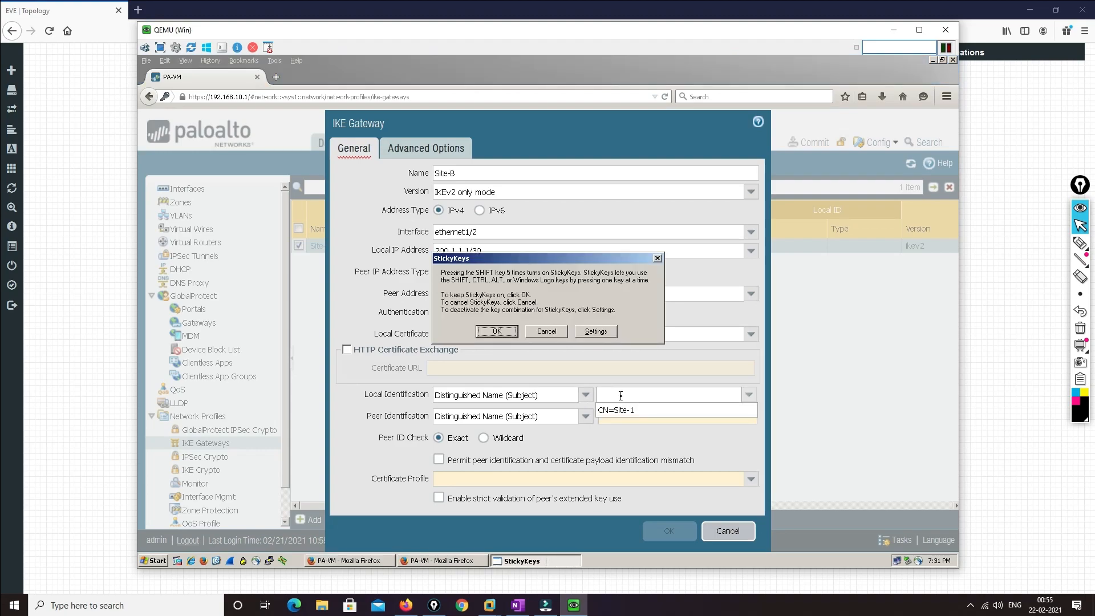
{"action": "left_click", "coordinate": [557, 332]}
{"action": "left_click_drag", "start_coordinate": [364, 393], "coordinate": [486, 397]}
{"action": "left_click", "coordinate": [615, 395]}
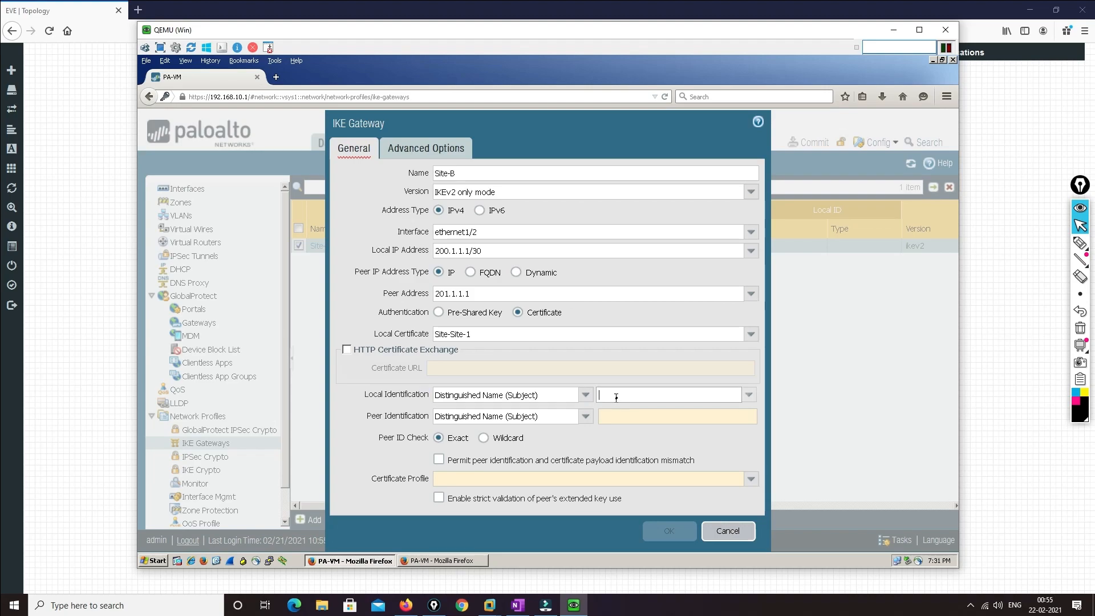
{"action": "type", "text": "CN="}
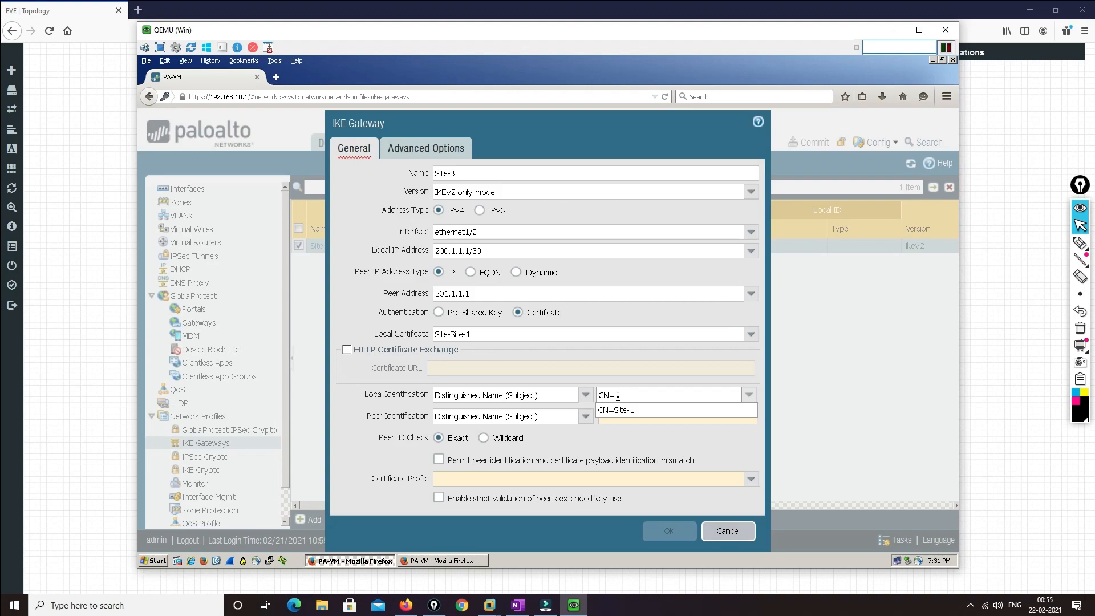
{"action": "key", "text": "Down"}
{"action": "key", "text": "Return"}
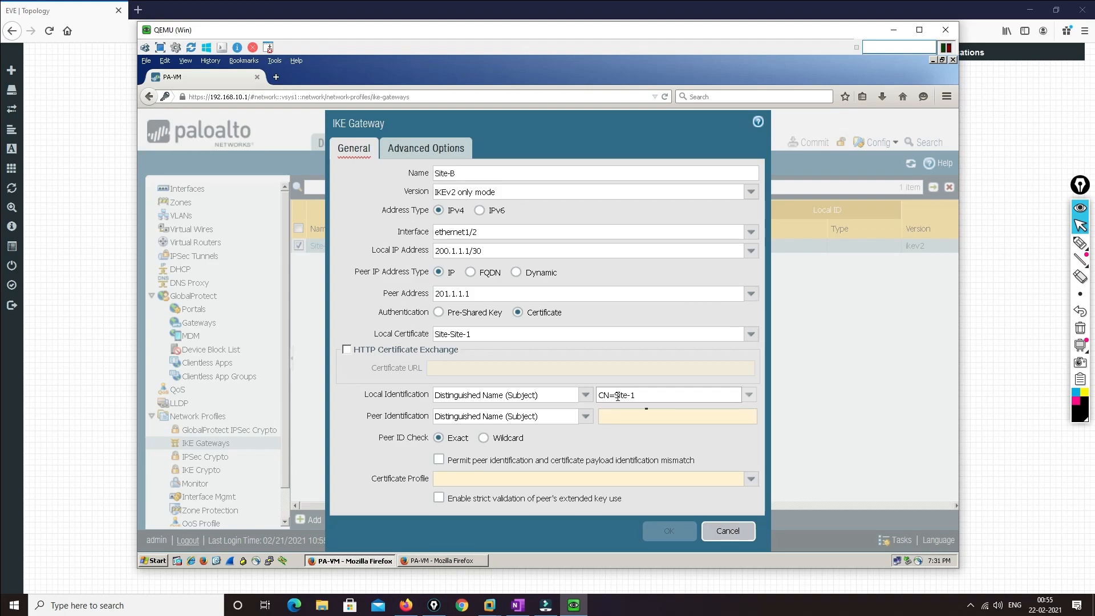
Set peer ID to 'CN= Site2', permit mismatch, choose certificate profile VPN, and save Site-B
{"action": "left_click", "coordinate": [634, 412]}
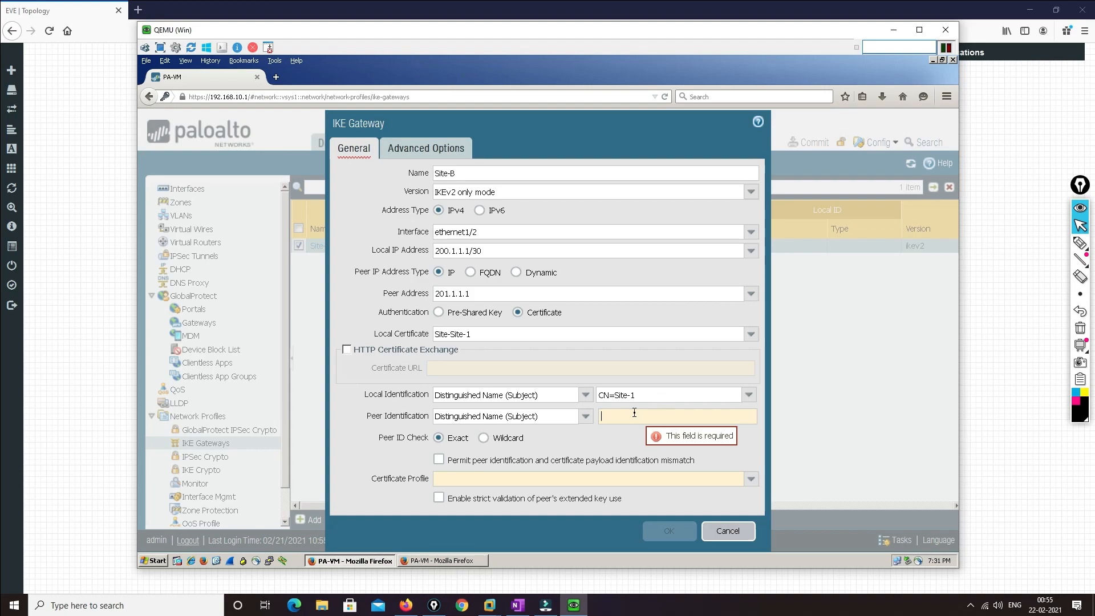
{"action": "type", "text": "CN= Site2"}
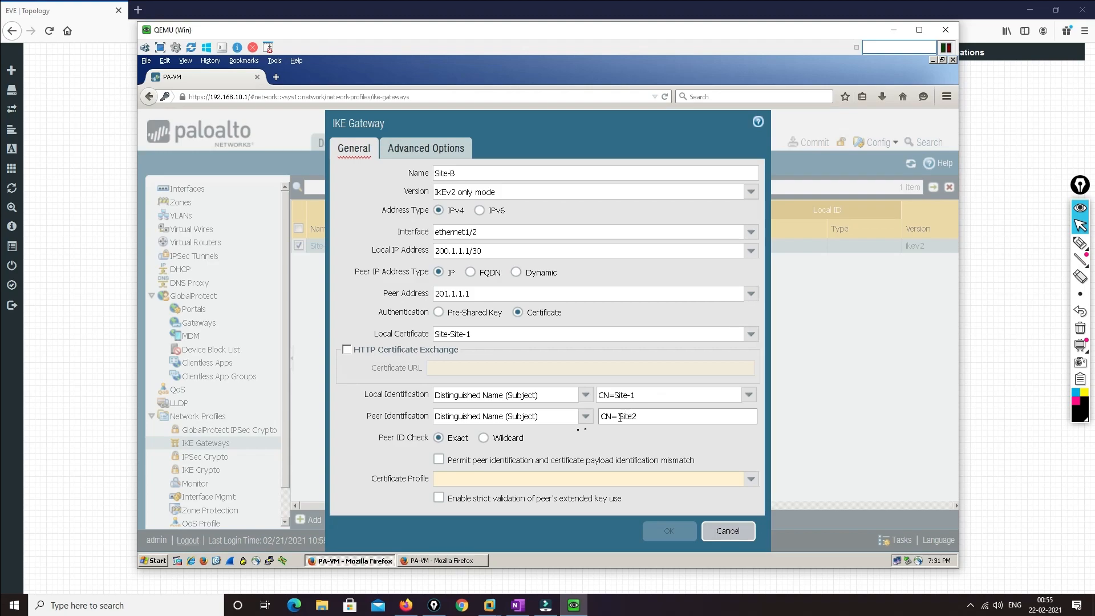
{"action": "left_click", "coordinate": [439, 459]}
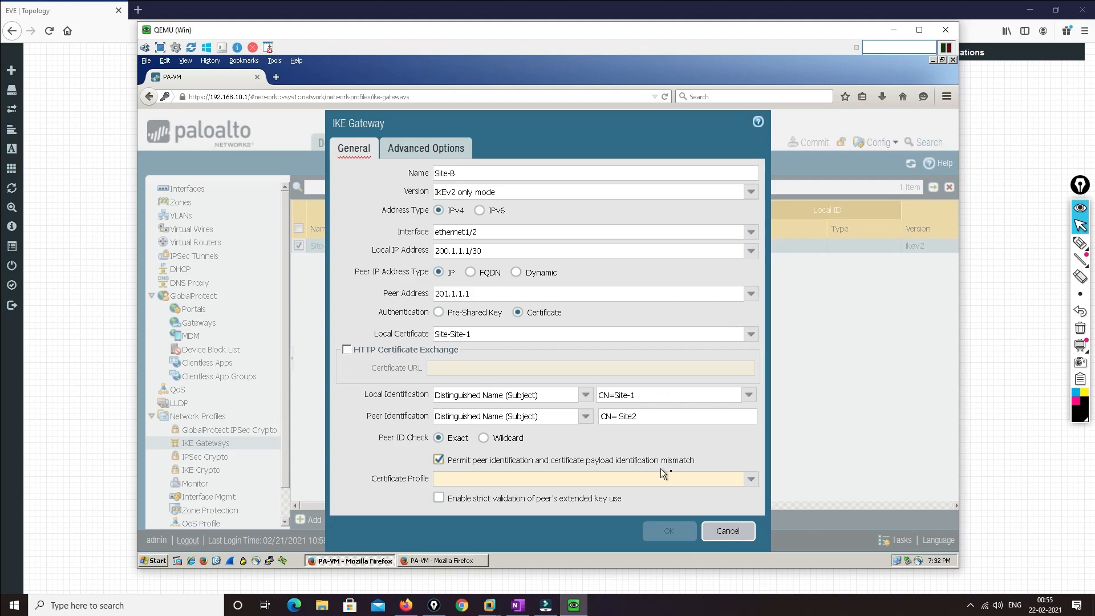
{"action": "left_click", "coordinate": [751, 479]}
{"action": "left_click", "coordinate": [484, 495]}
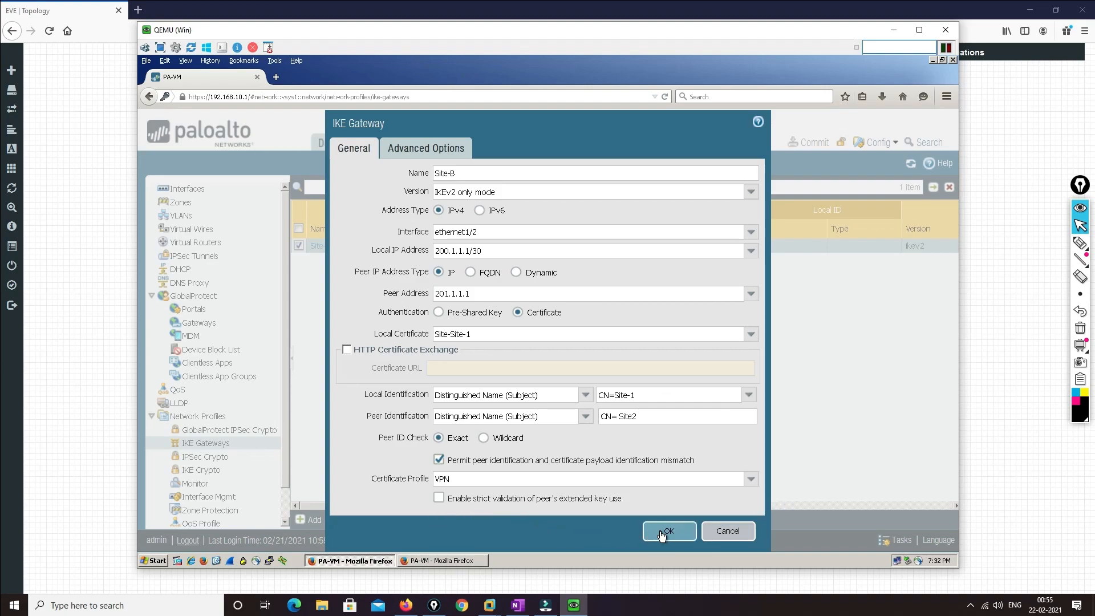
{"action": "left_click", "coordinate": [662, 532]}
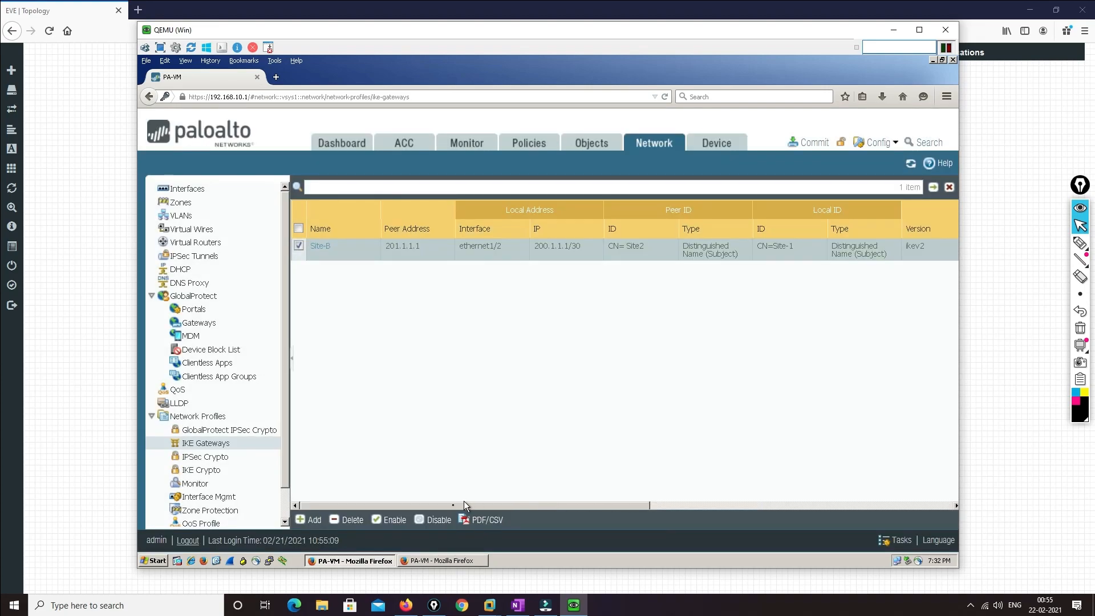
On the second firewall, set gateway Site-2 to certificate authentication with local certificate Site-Site-2
{"action": "left_click", "coordinate": [424, 561]}
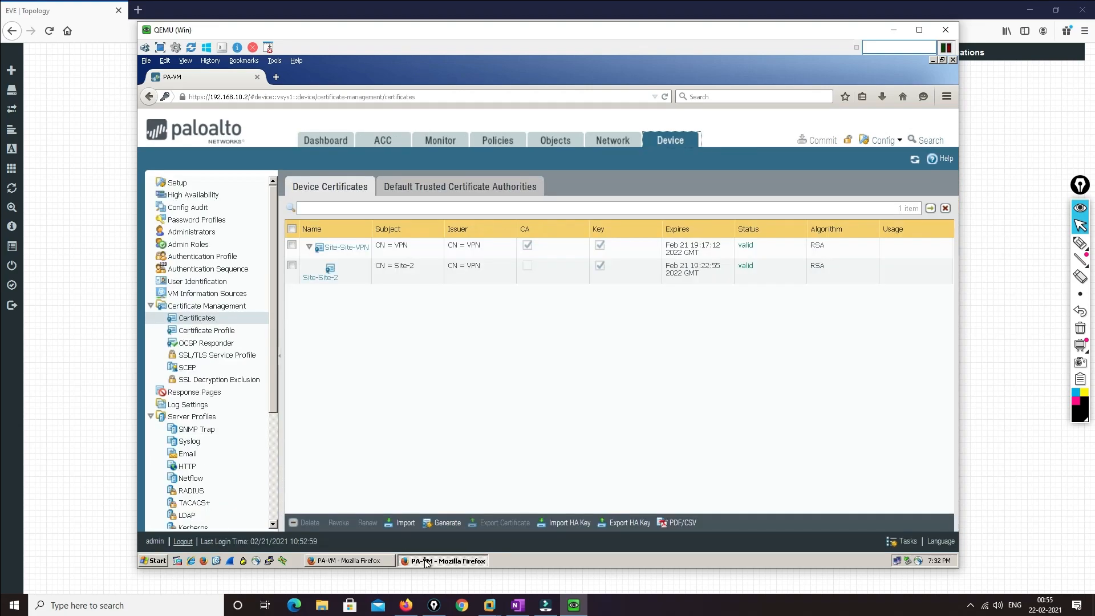
{"action": "left_click", "coordinate": [612, 146]}
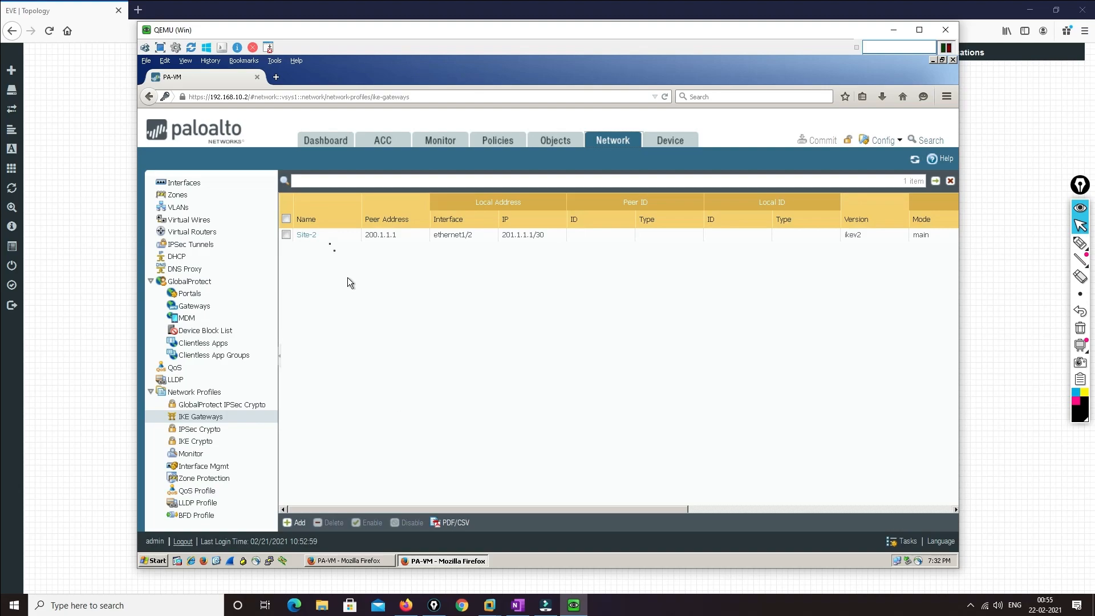
{"action": "left_click", "coordinate": [305, 235]}
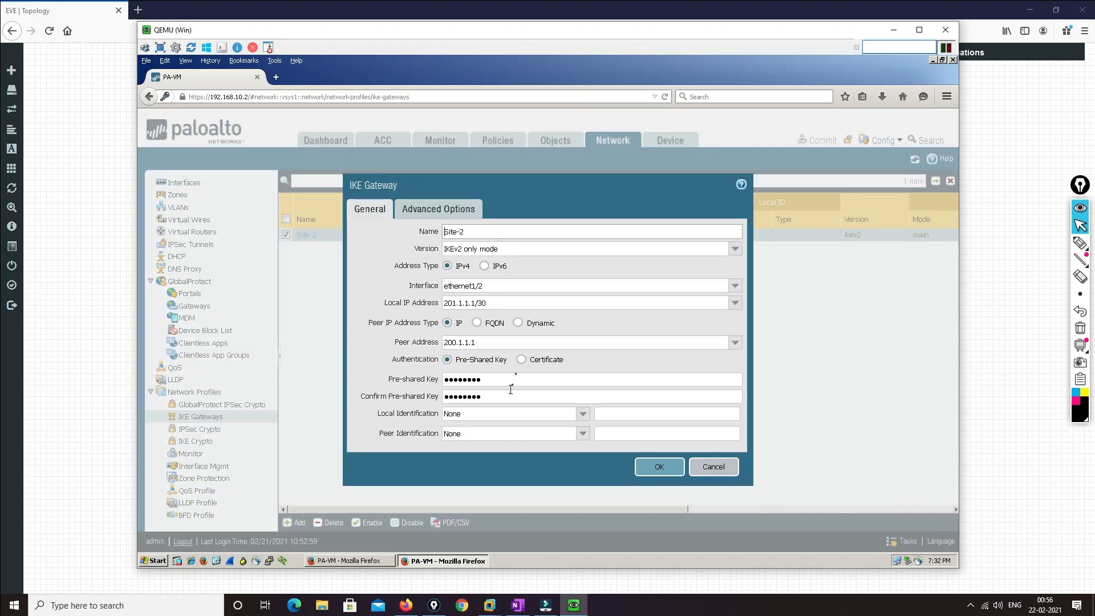
{"action": "left_click", "coordinate": [520, 359]}
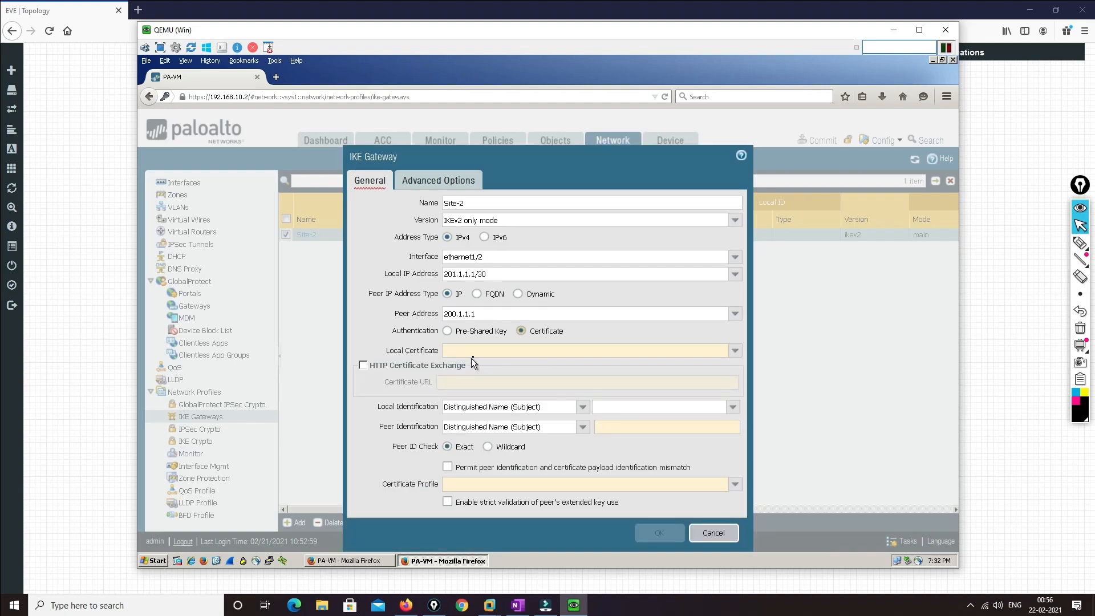
{"action": "left_click", "coordinate": [531, 351]}
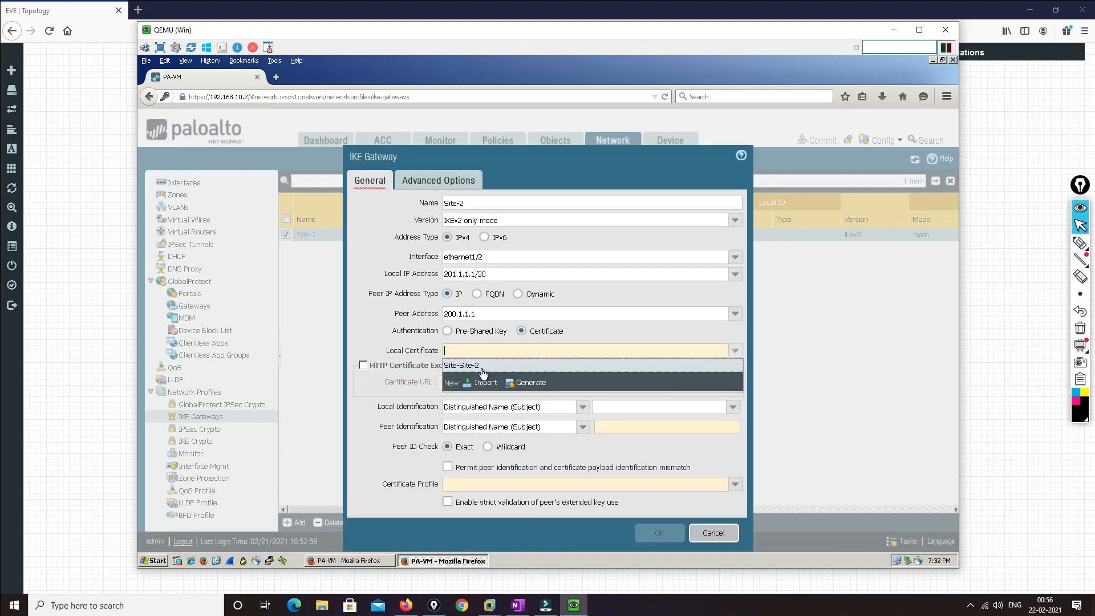
{"action": "left_click", "coordinate": [482, 370]}
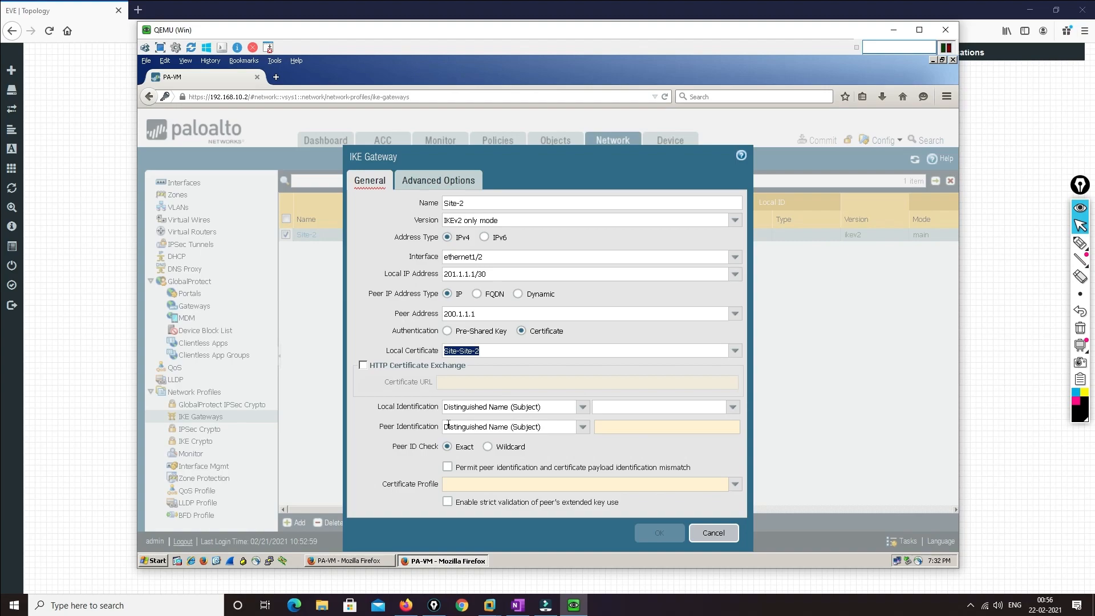
Set Site-2's local identification to CN=Site-2
{"action": "left_click", "coordinate": [606, 408]}
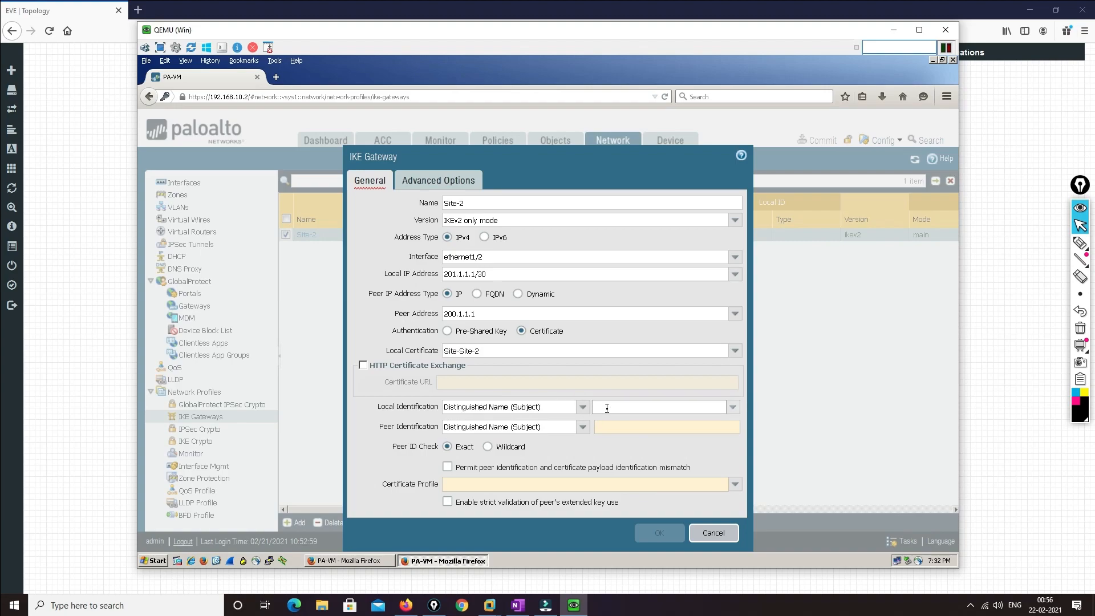
{"action": "key", "text": "shift"}
{"action": "key", "text": "shift"}
{"action": "key", "text": "shift"}
{"action": "key", "text": "shift"}
{"action": "key", "text": "shift"}
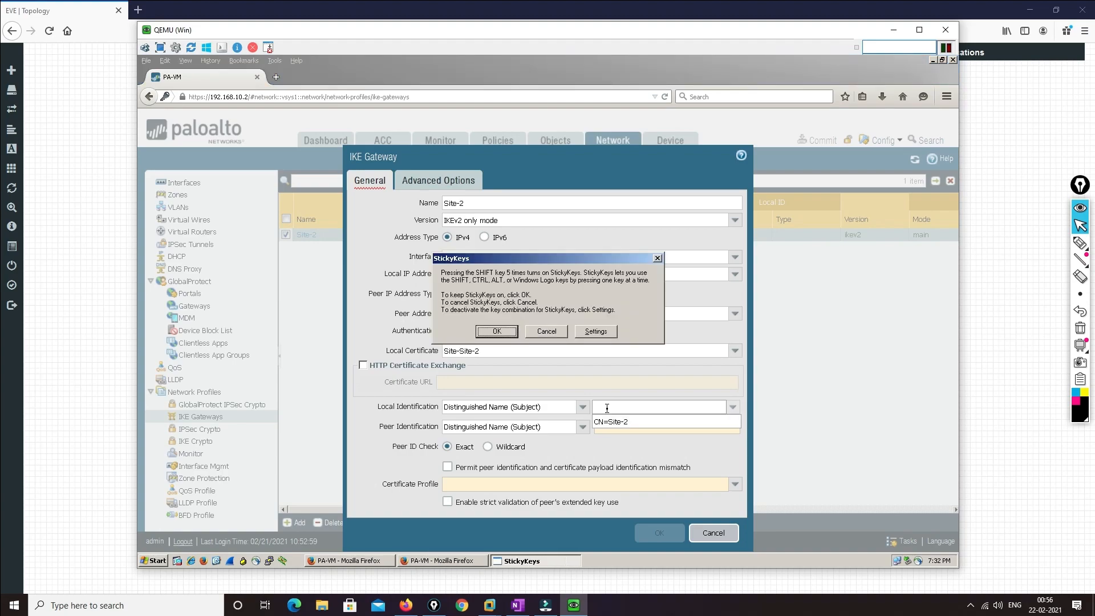
{"action": "left_click", "coordinate": [608, 422]}
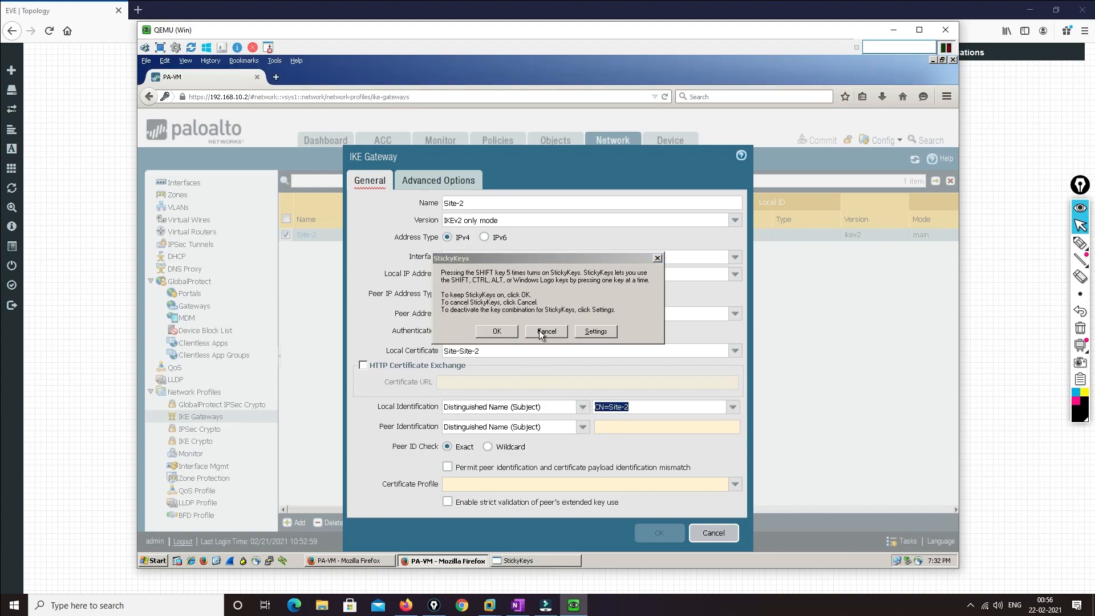
{"action": "left_click", "coordinate": [544, 331]}
{"action": "left_click", "coordinate": [631, 428]}
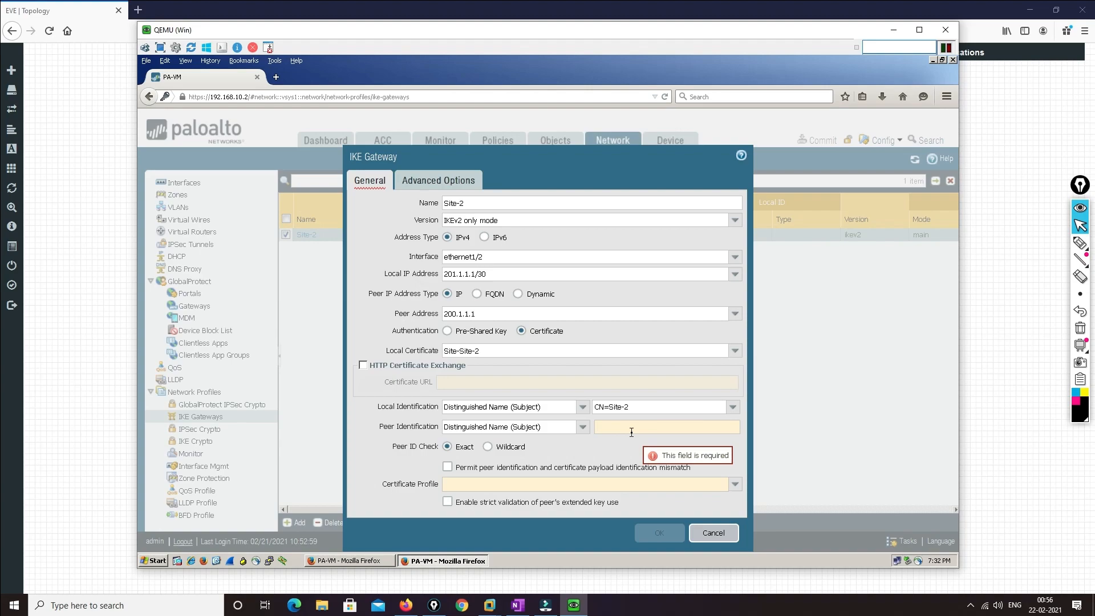
Set peer ID to CN=Site-1, permit mismatch, choose certificate profile VPN, and save Site-2
{"action": "type", "text": "CN="}
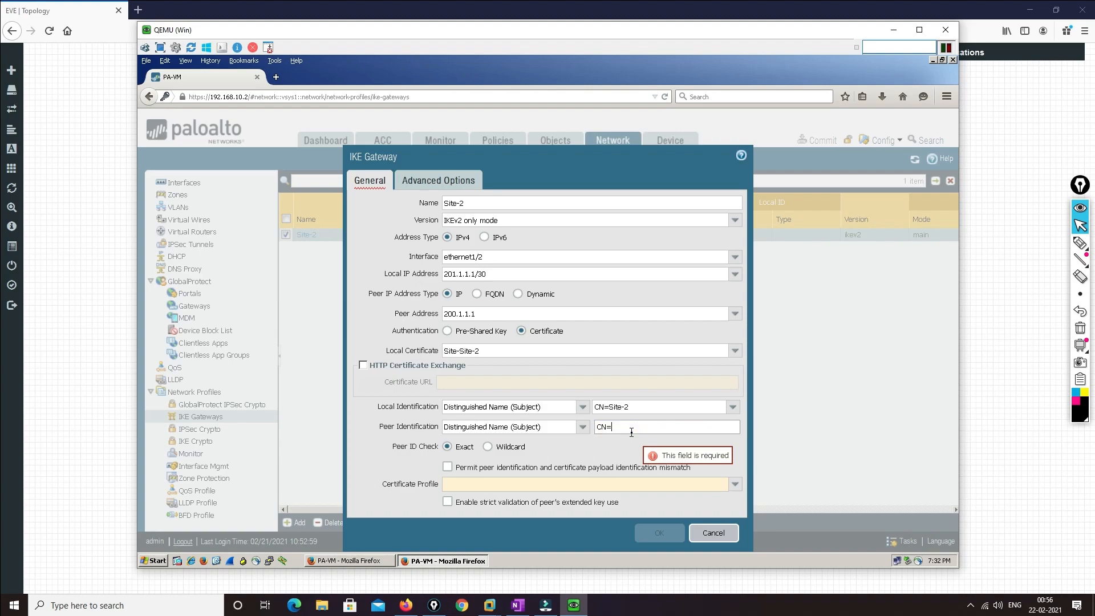
{"action": "type", "text": "S"}
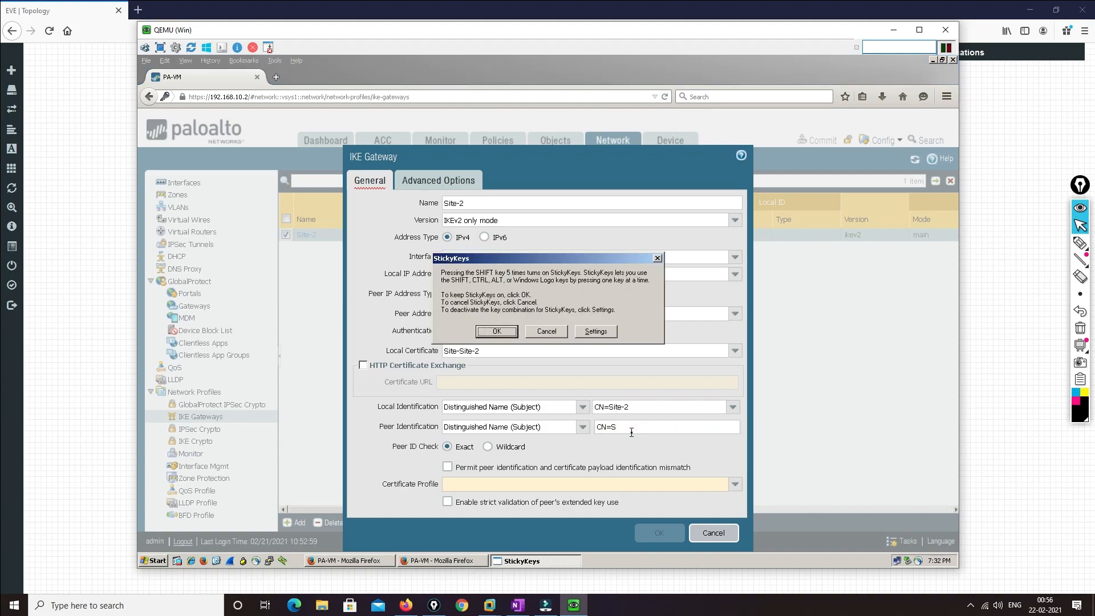
{"action": "left_click", "coordinate": [547, 331]}
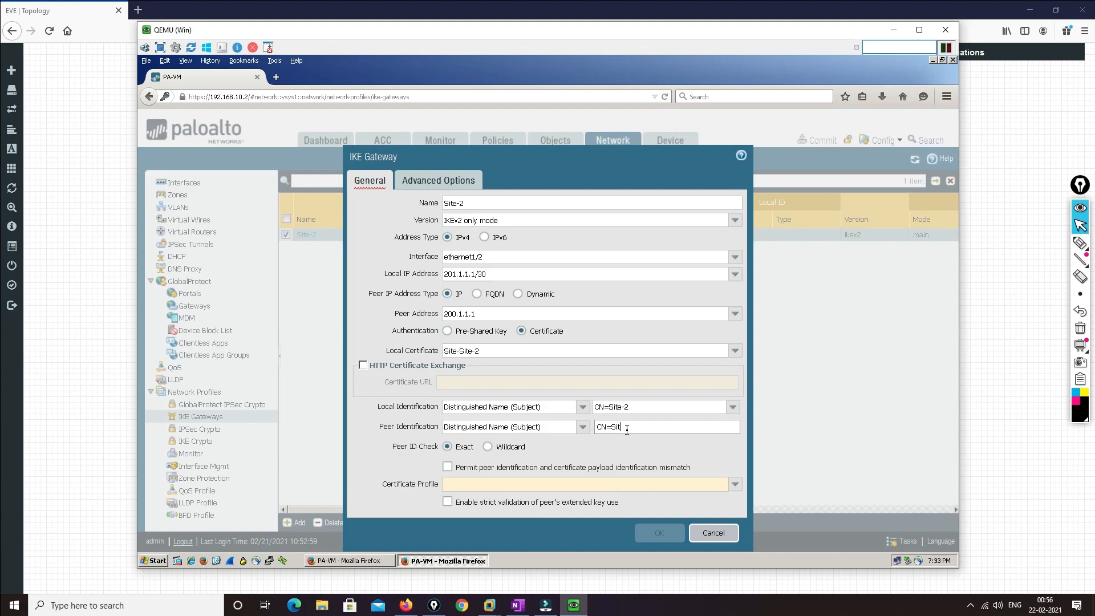
{"action": "type", "text": "ite1"}
{"action": "key", "text": "BackSpace"}
{"action": "type", "text": "-1"}
{"action": "left_click", "coordinate": [447, 467]}
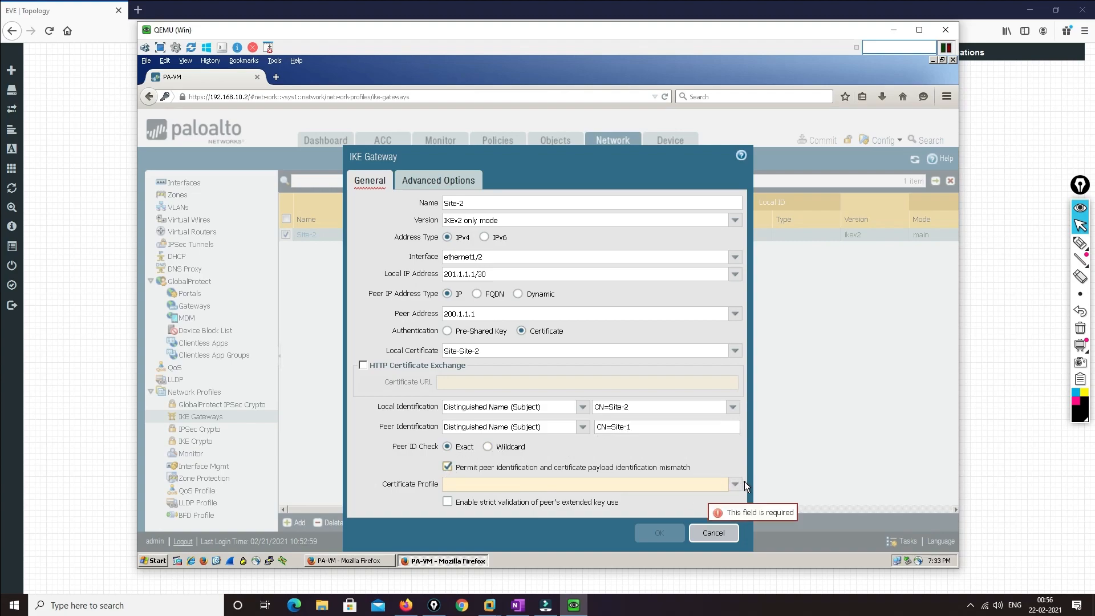
{"action": "left_click", "coordinate": [721, 482]}
{"action": "left_click", "coordinate": [465, 501]}
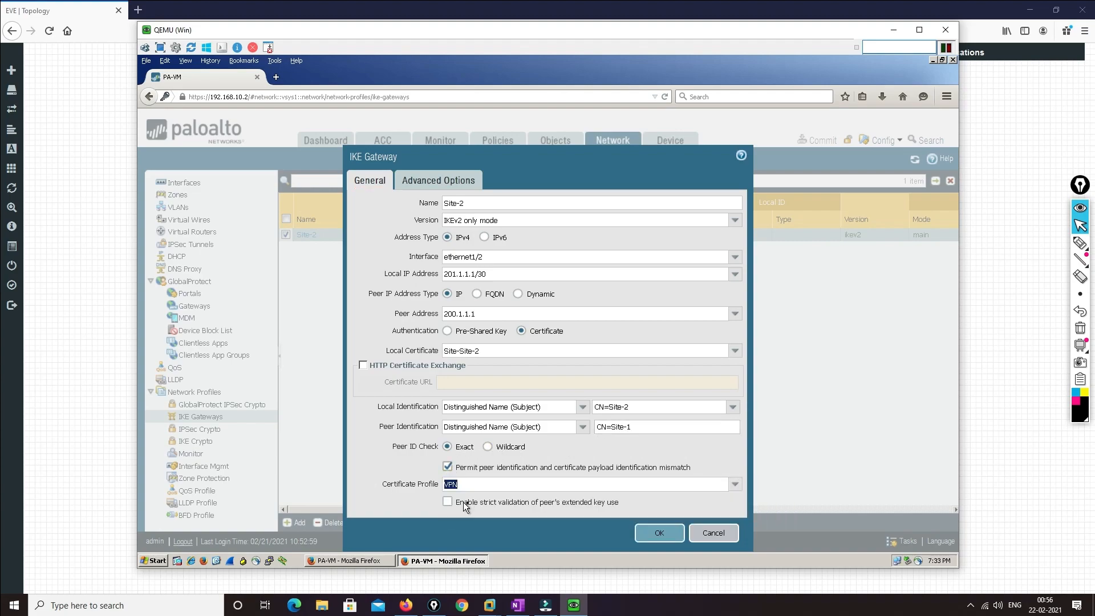
{"action": "left_click", "coordinate": [652, 533]}
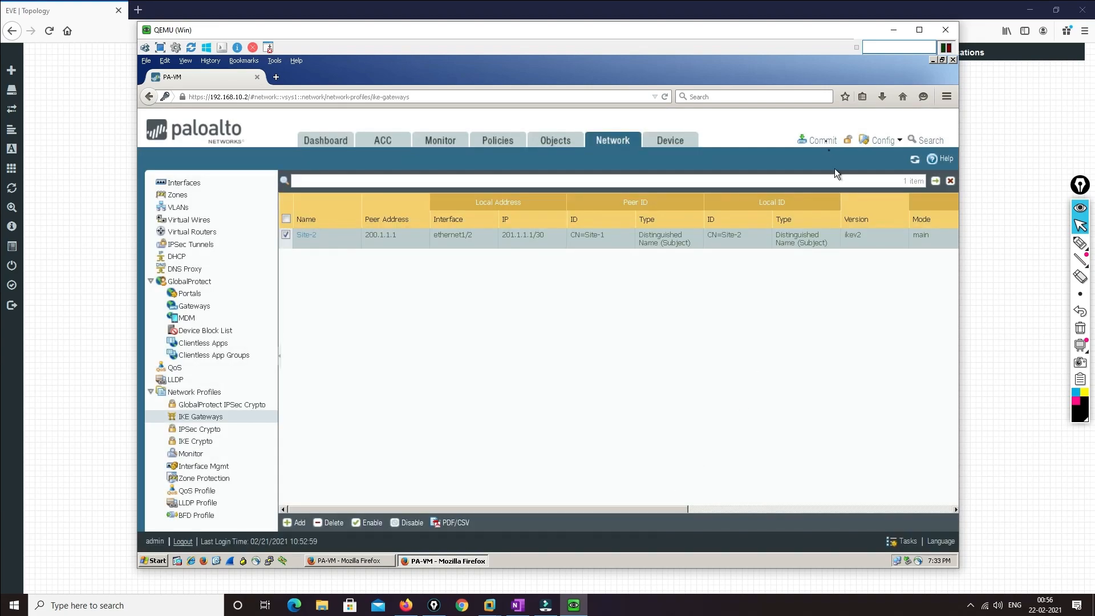
Commit the configuration on the Site-2 firewall, then on the Site-1 firewall
{"action": "left_click", "coordinate": [811, 142]}
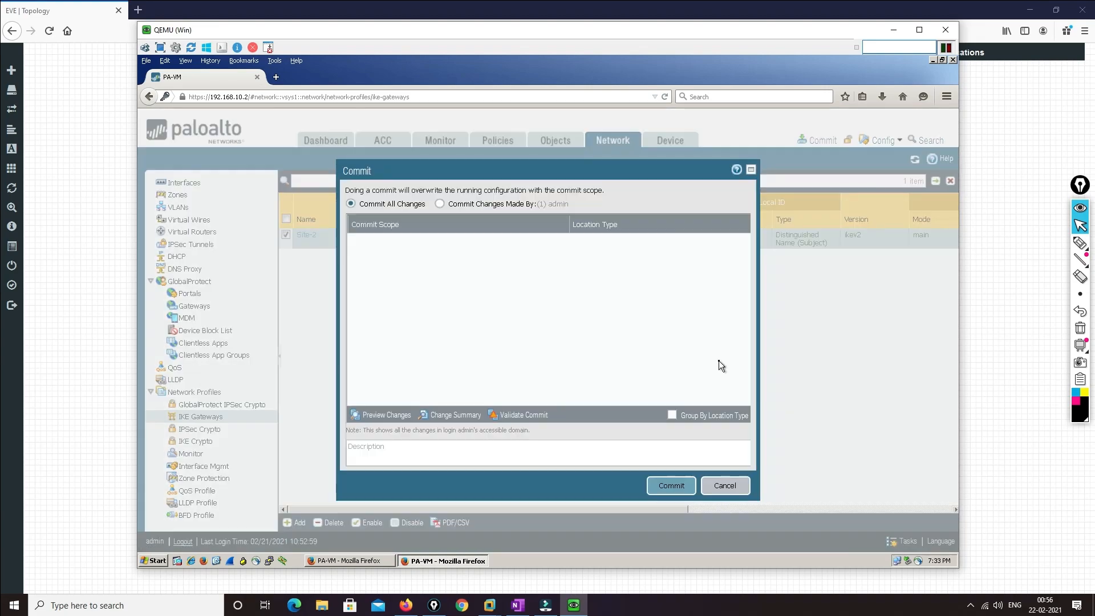
{"action": "left_click", "coordinate": [653, 489]}
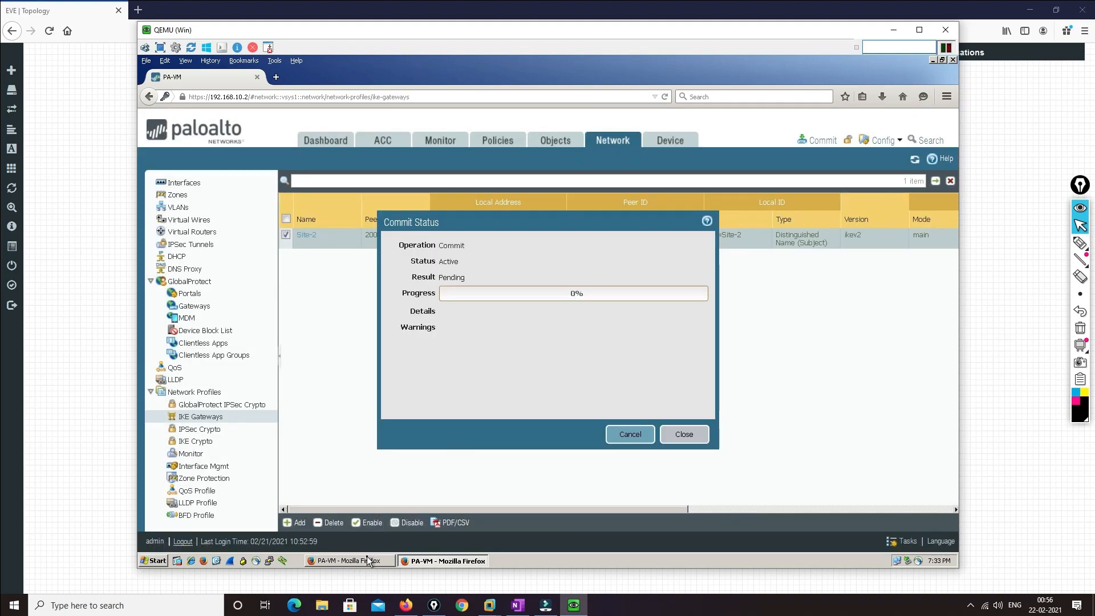
{"action": "left_click", "coordinate": [365, 560]}
{"action": "left_click", "coordinate": [803, 145]}
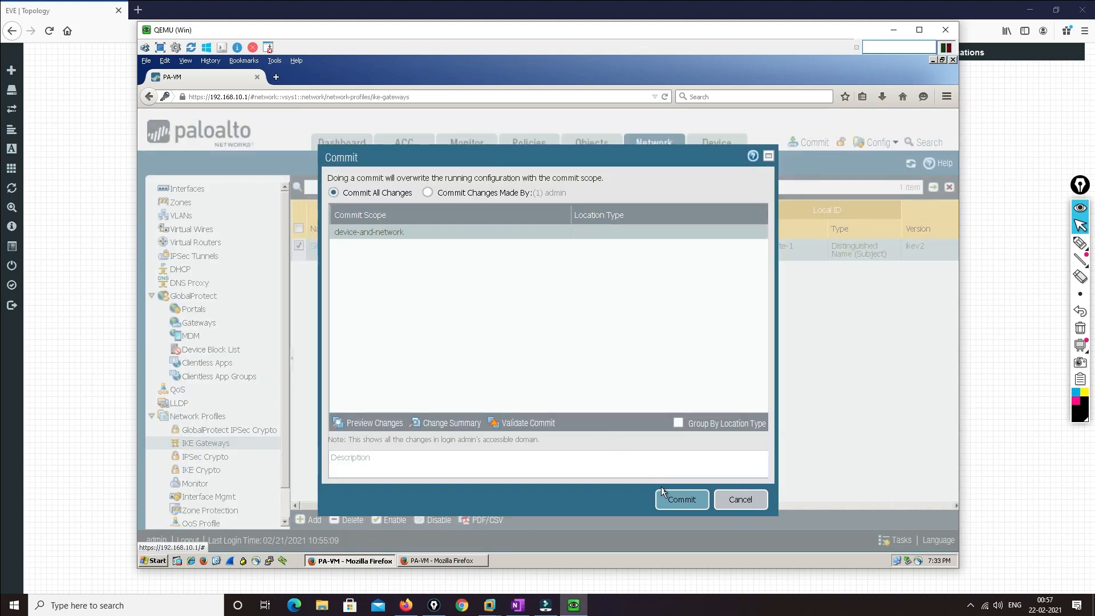
{"action": "left_click", "coordinate": [662, 491]}
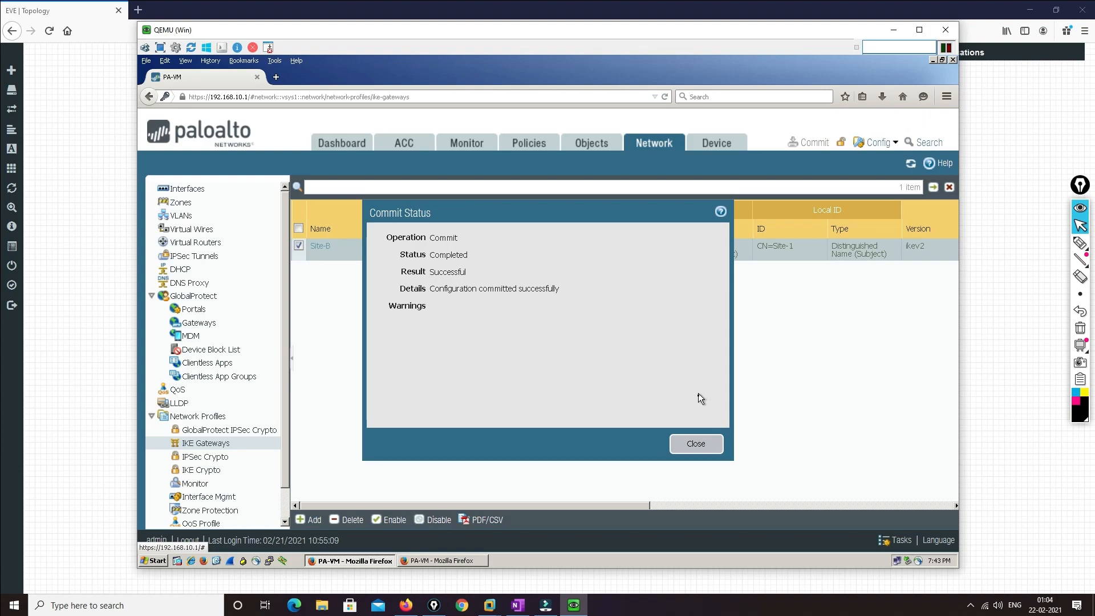
{"action": "left_click", "coordinate": [893, 32]}
Open the PC1 and PC2 consoles with ultravnc_wrapper and arrange them side by side
{"action": "left_click", "coordinate": [176, 376]}
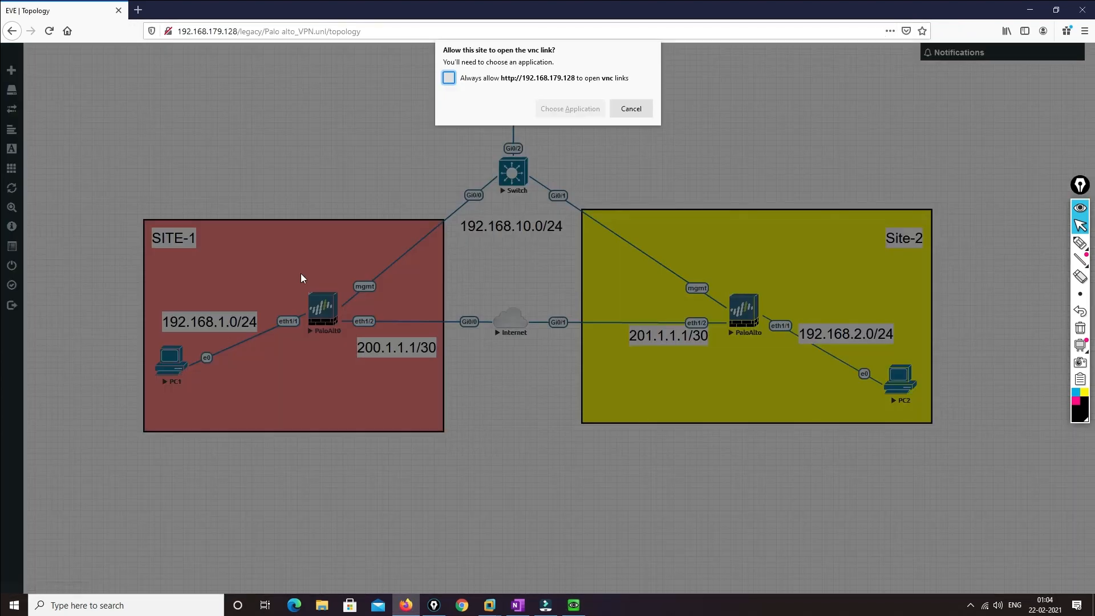
{"action": "left_click", "coordinate": [566, 107]}
{"action": "left_click", "coordinate": [583, 167]}
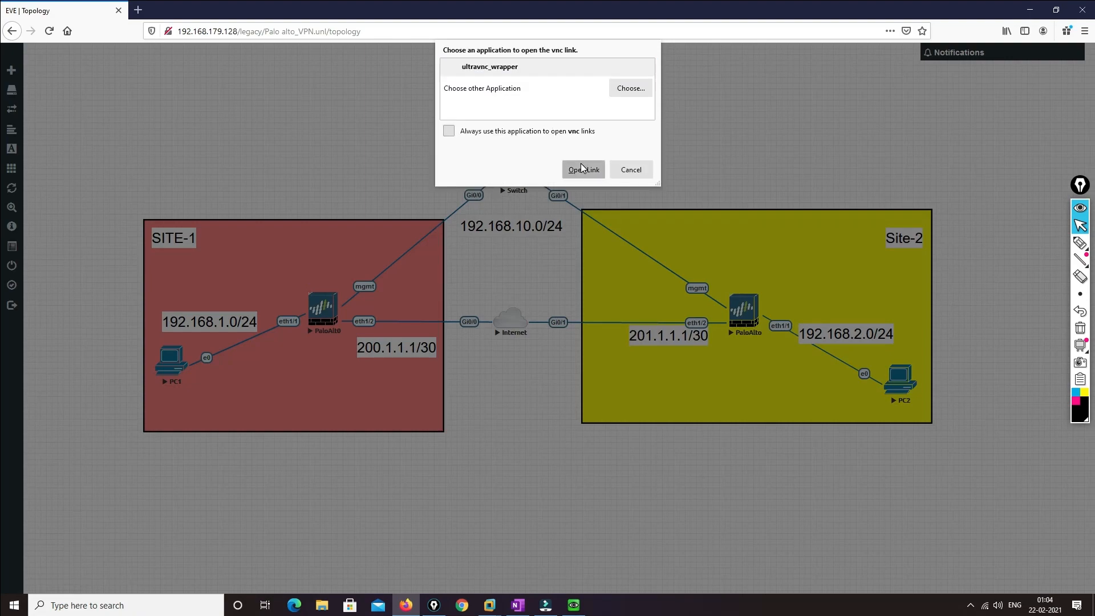
{"action": "left_click_drag", "start_coordinate": [567, 57], "coordinate": [364, 59]}
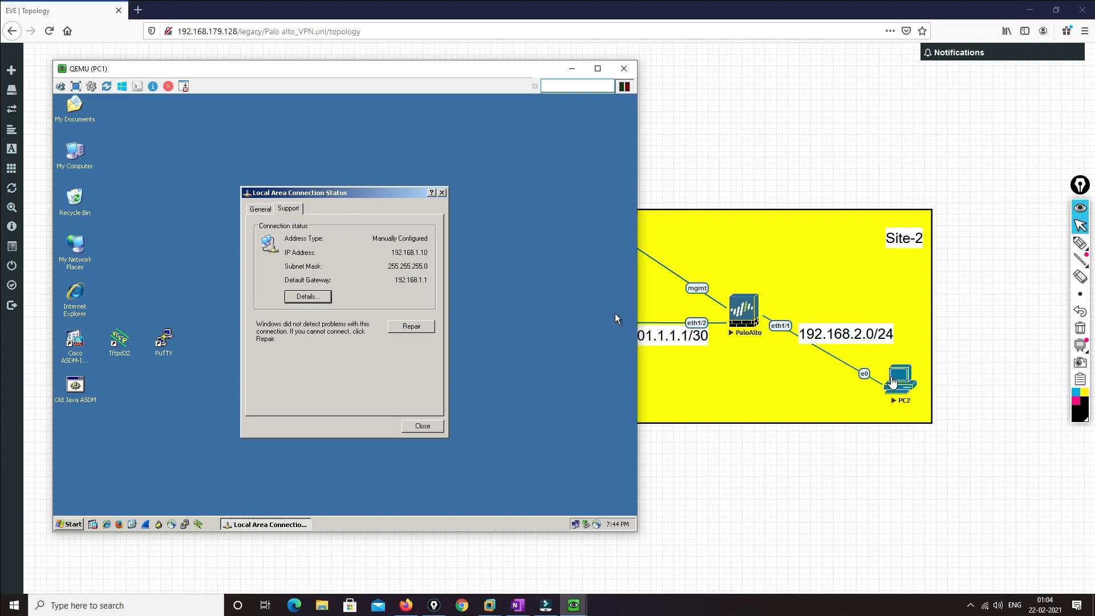
{"action": "left_click", "coordinate": [895, 381]}
{"action": "left_click", "coordinate": [588, 116]}
{"action": "left_click", "coordinate": [583, 169]}
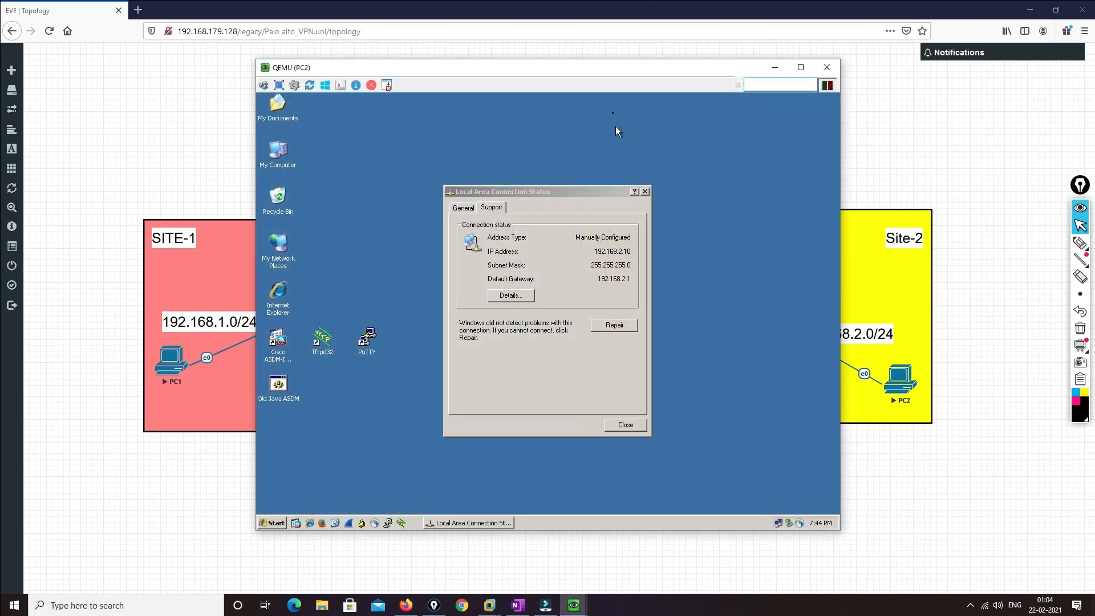
{"action": "left_click_drag", "start_coordinate": [607, 72], "coordinate": [761, 66]}
On PC1, close the connection status window and run cmd from Start > Run
{"action": "mouse_move", "coordinate": [575, 594]}
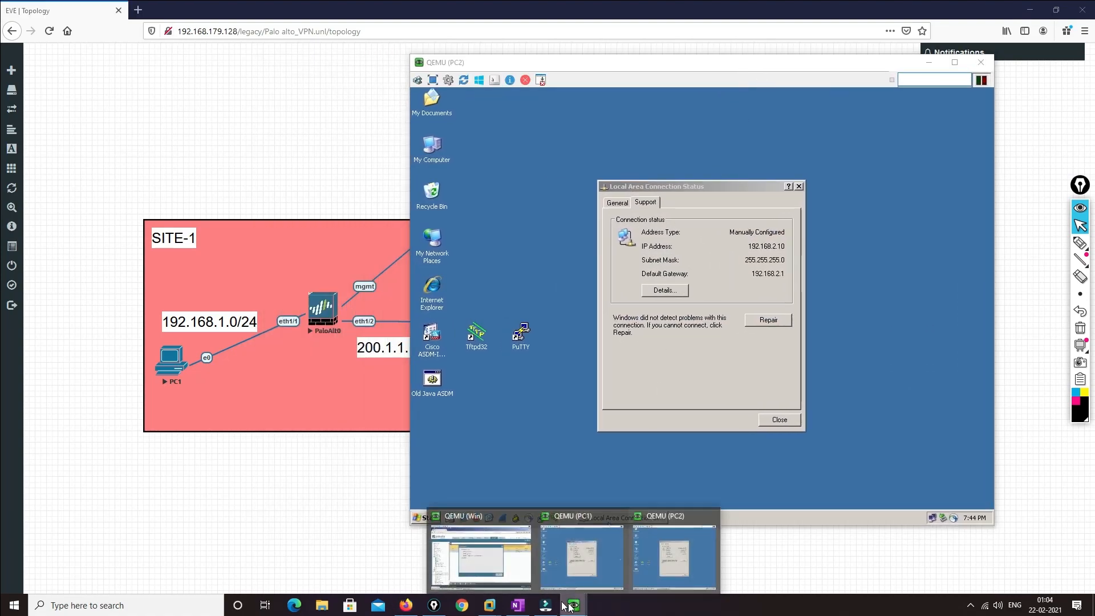
{"action": "left_click", "coordinate": [610, 550]}
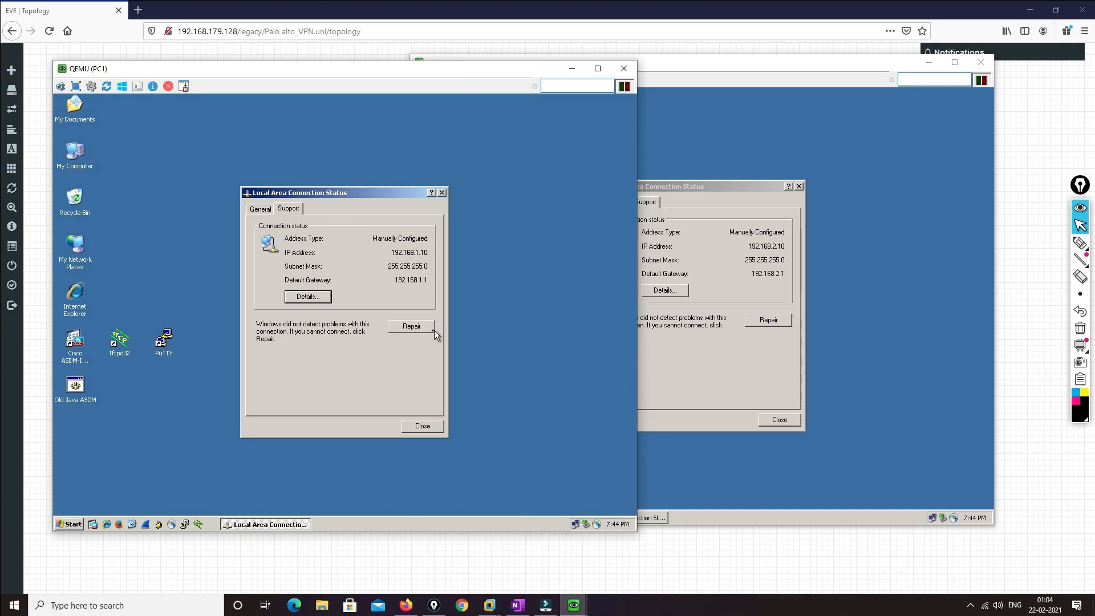
{"action": "left_click", "coordinate": [427, 426]}
{"action": "left_click", "coordinate": [71, 523]}
{"action": "left_click", "coordinate": [104, 469]}
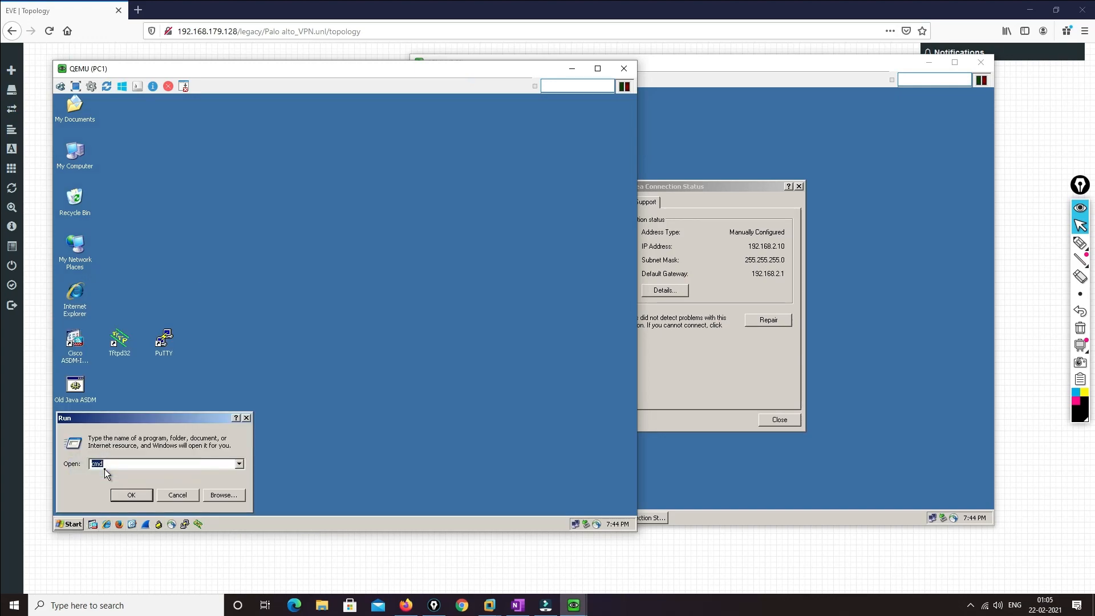
{"action": "key", "text": "Return"}
Ping 192.168.2.10 from PC1, which times out, then return to the Site-1 firewall
{"action": "type", "text": "ping"}
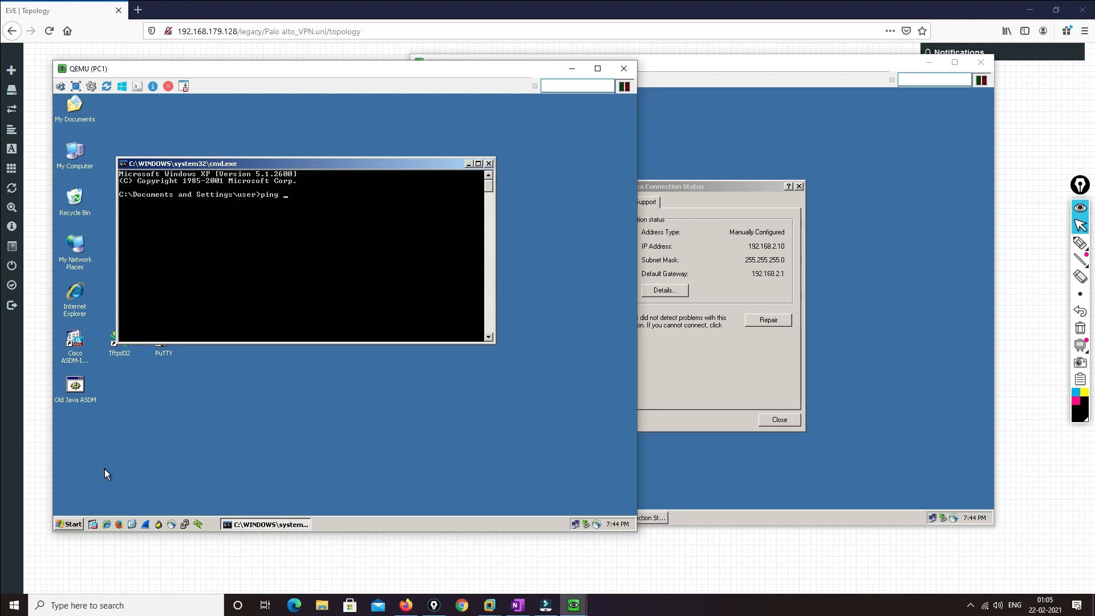
{"action": "type", "text": " 92.1"}
{"action": "key", "text": "BackSpace"}
{"action": "type", "text": "192.168.2.10"}
{"action": "key", "text": "Return"}
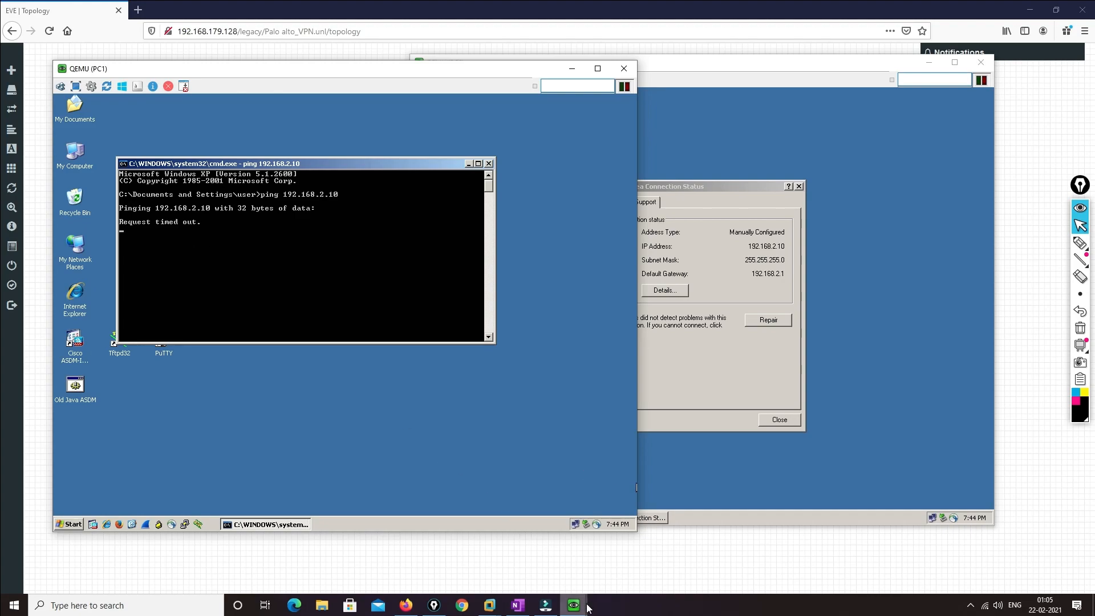
{"action": "mouse_move", "coordinate": [577, 608]}
{"action": "left_click", "coordinate": [485, 564]}
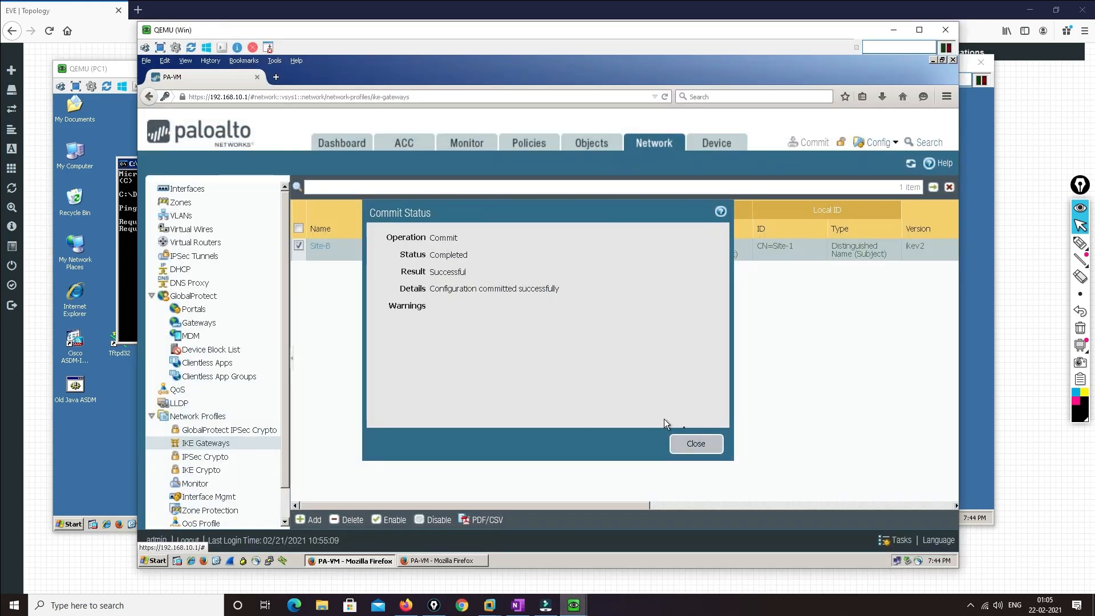
Close the commit status and open Monitor logs to find the IKEv2 peer ID mismatch
{"action": "left_click", "coordinate": [698, 443]}
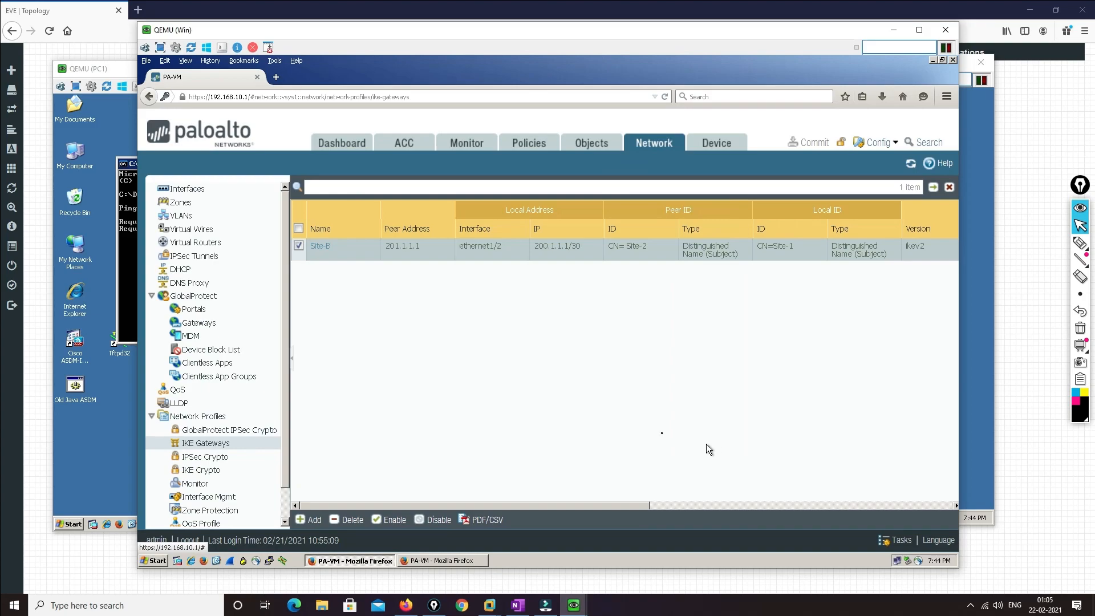
{"action": "left_click", "coordinate": [466, 143]}
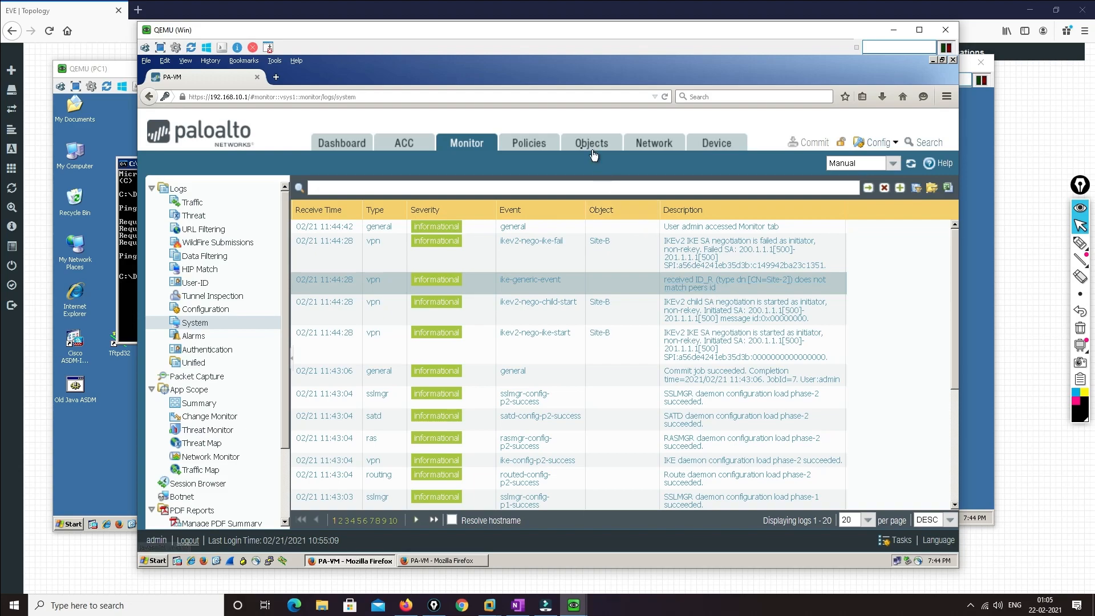
Correct Site-B's peer identification to CN=Site-2 by removing the space, and save it
{"action": "left_click", "coordinate": [656, 144]}
{"action": "left_click", "coordinate": [322, 247]}
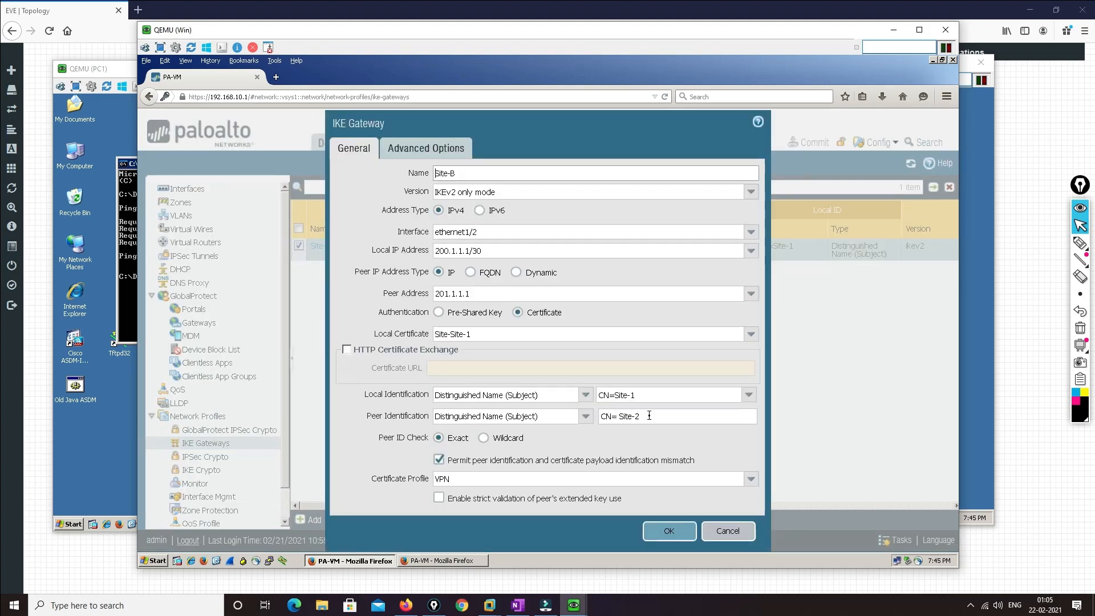
{"action": "triple_click", "coordinate": [619, 395]}
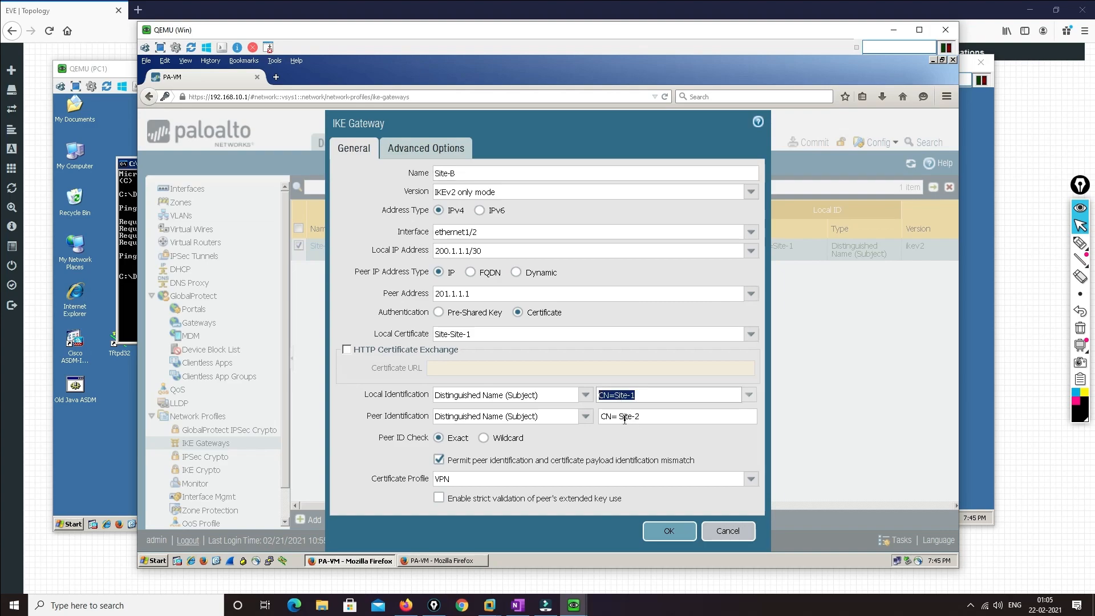
{"action": "left_click", "coordinate": [621, 416]}
{"action": "key", "text": "BackSpace"}
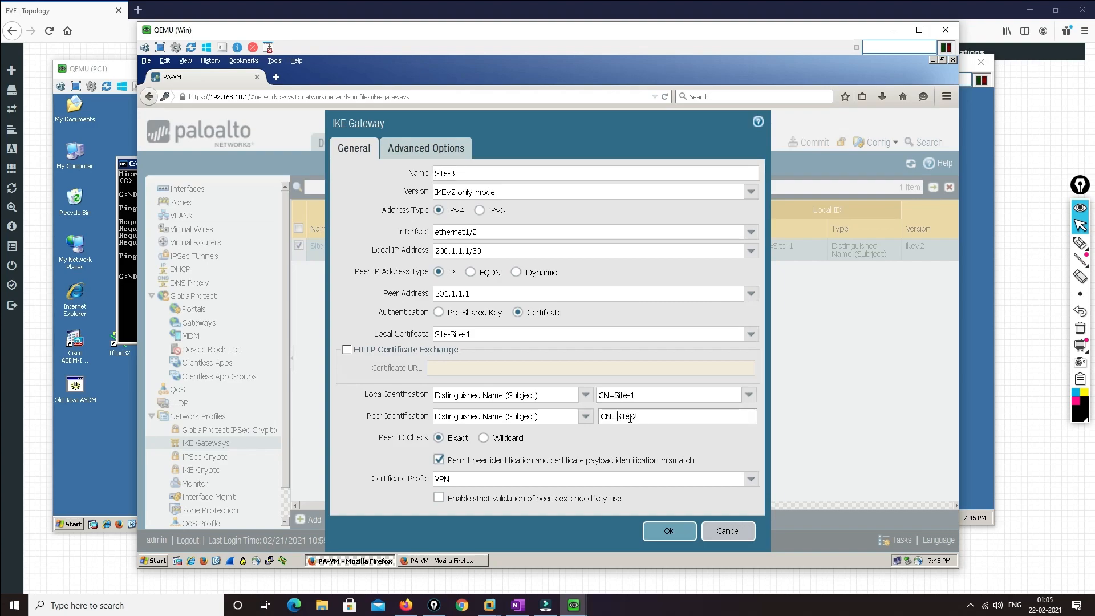
{"action": "left_click", "coordinate": [669, 532]}
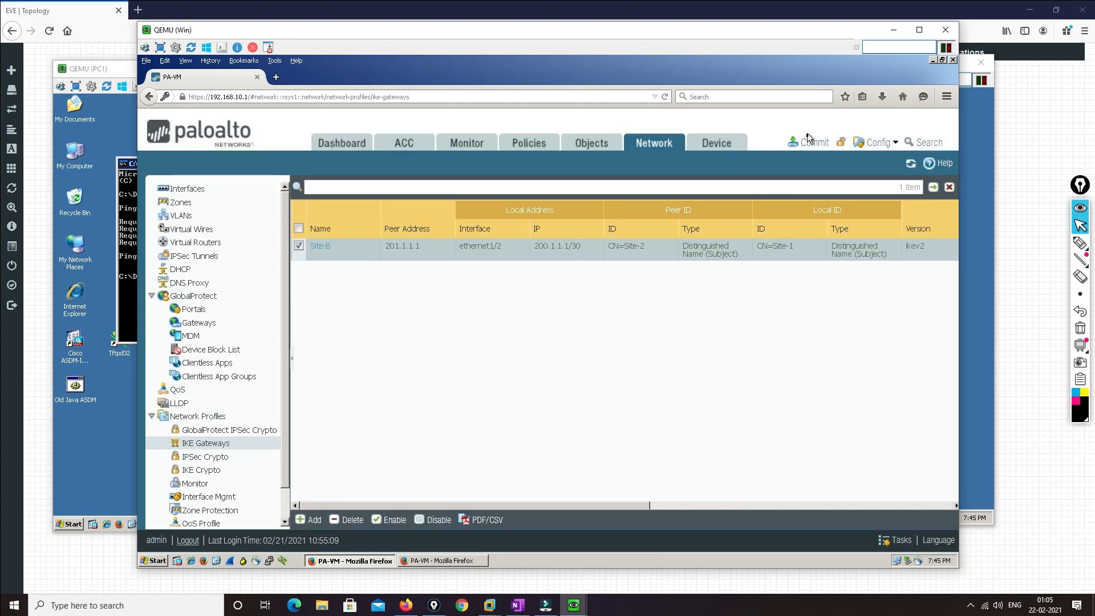
Commit the corrected configuration and return to the PC1 console
{"action": "left_click", "coordinate": [810, 140]}
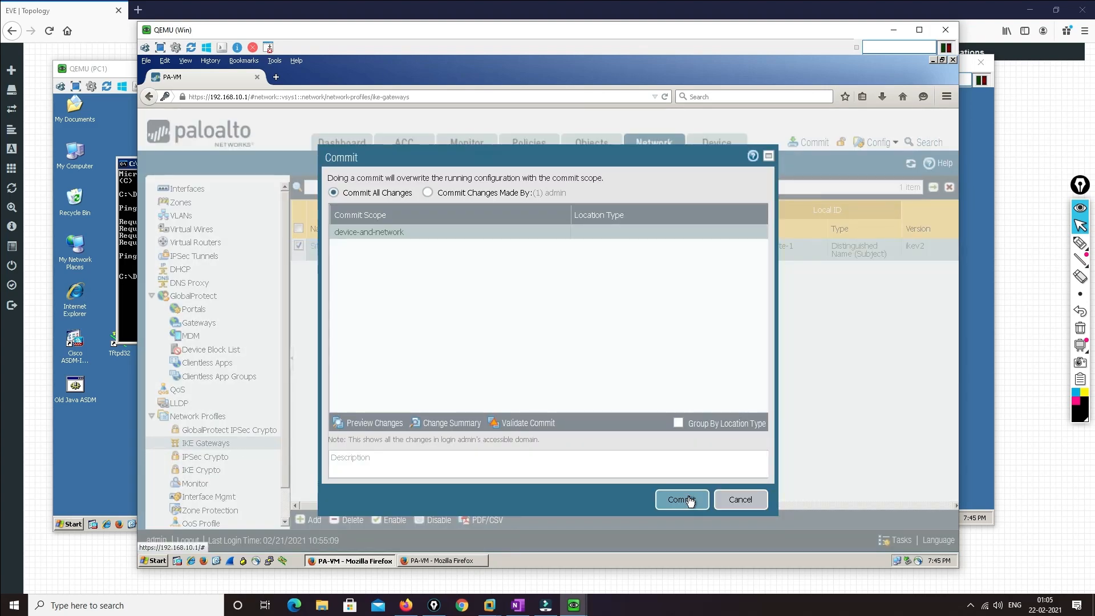
{"action": "left_click", "coordinate": [683, 499]}
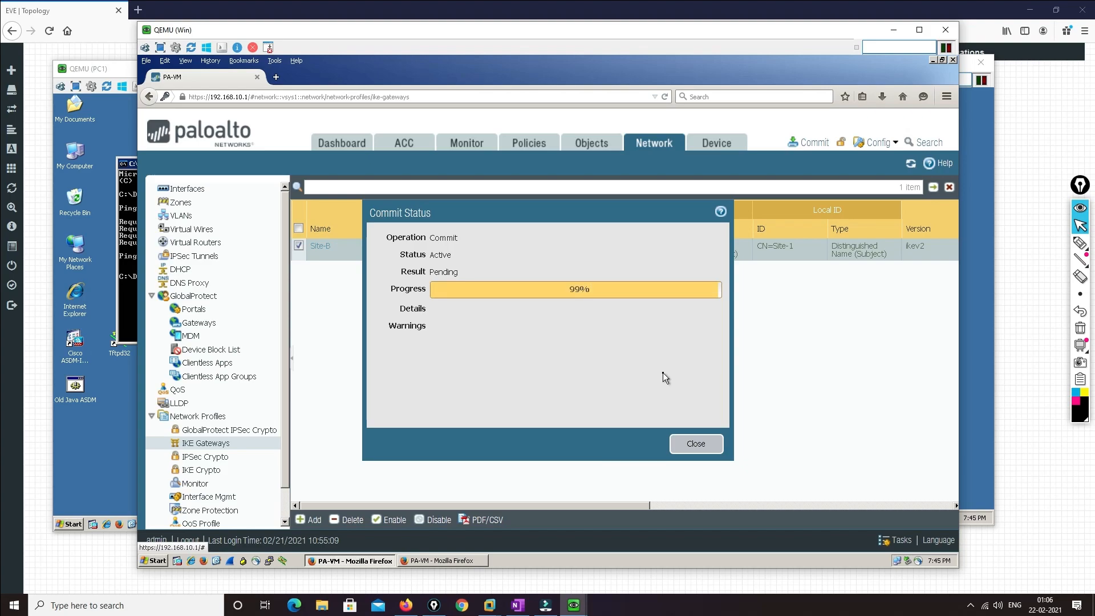
{"action": "left_click", "coordinate": [688, 445]}
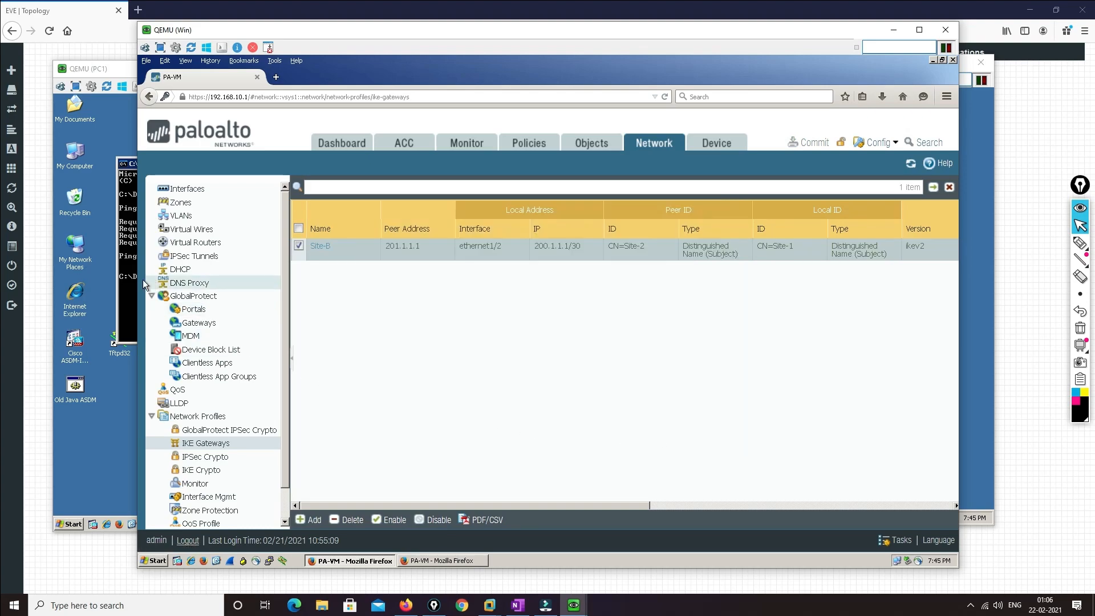
{"action": "left_click", "coordinate": [125, 299]}
Rerun ping 192.168.2.10 on PC1, getting two replies after two timeouts, then return to the firewall window
{"action": "key", "text": "Up"}
{"action": "key", "text": "Return"}
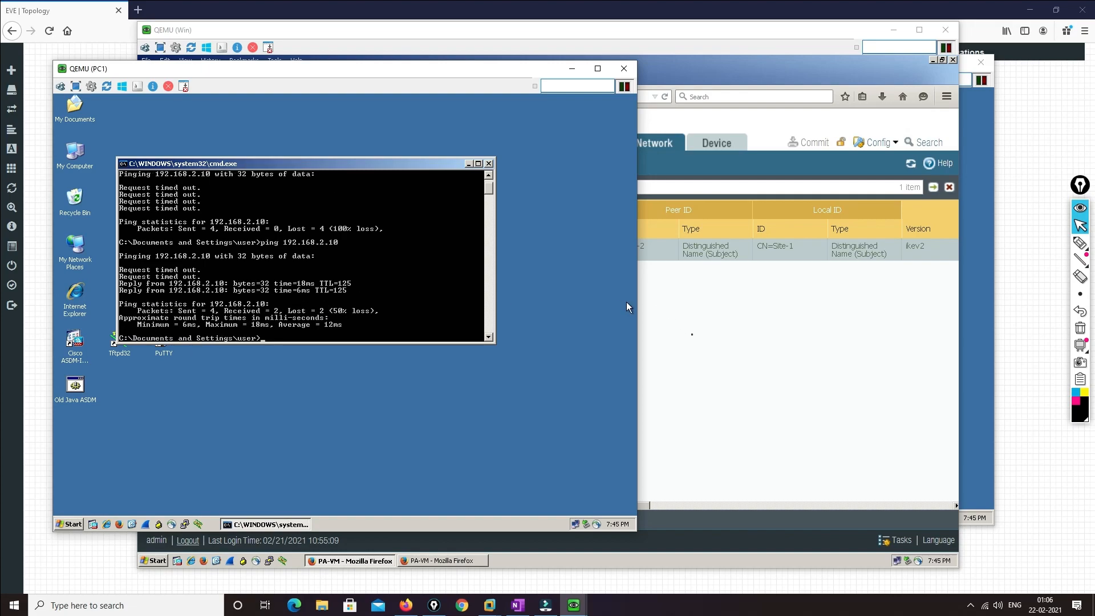
{"action": "left_click", "coordinate": [645, 300]}
In the System log, inspect the ipsec-key-install, ikev2-nego-child-succ and ikev2-nego-ike-succ entries for Site-B
{"action": "left_click", "coordinate": [467, 145]}
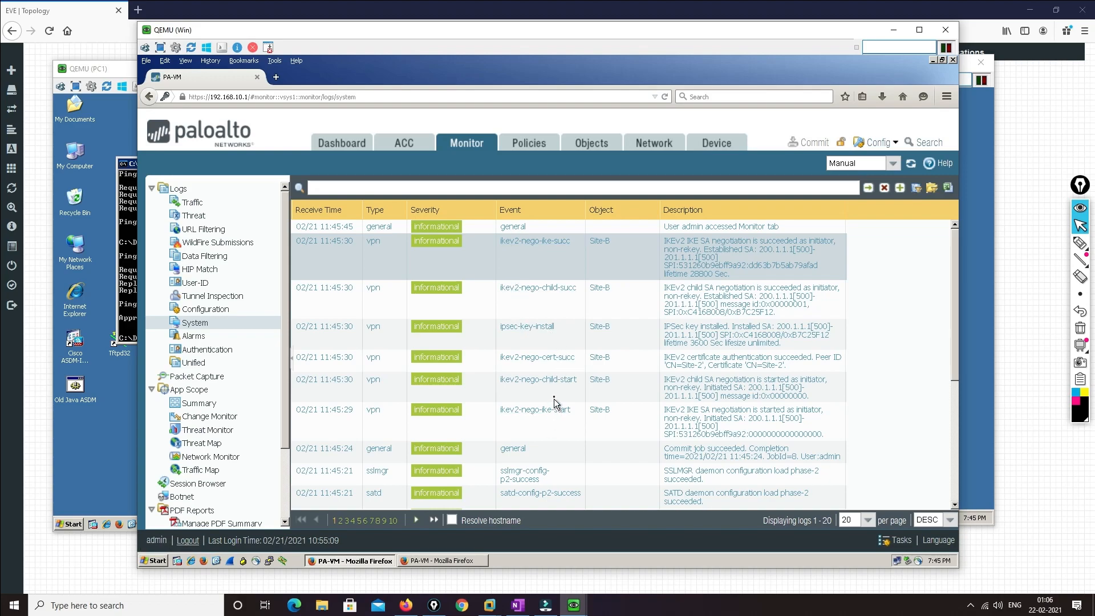
{"action": "left_click", "coordinate": [562, 332]}
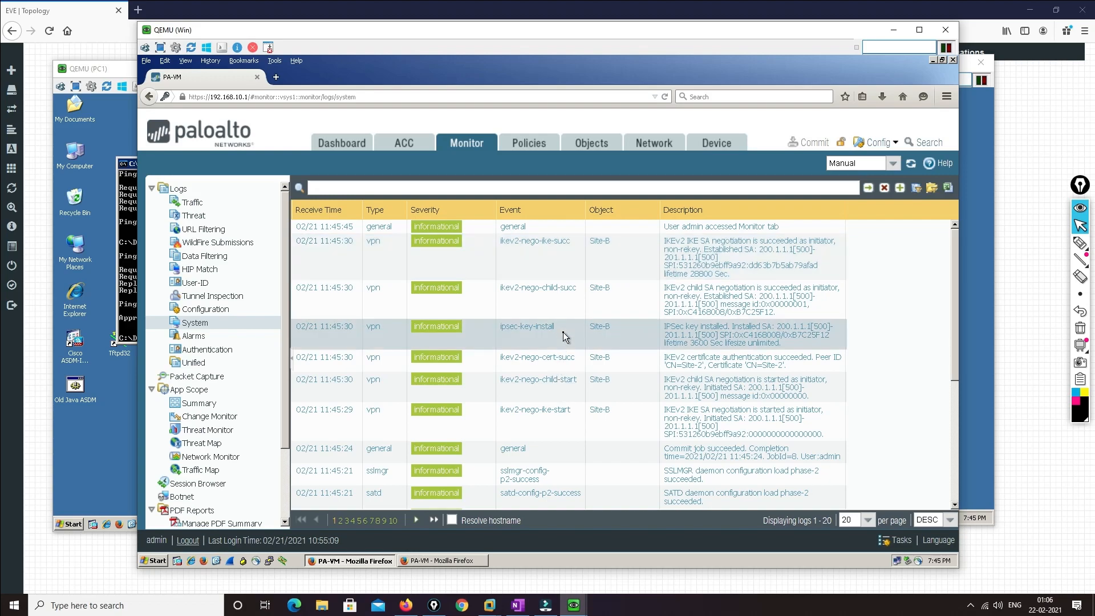
{"action": "left_click", "coordinate": [556, 296]}
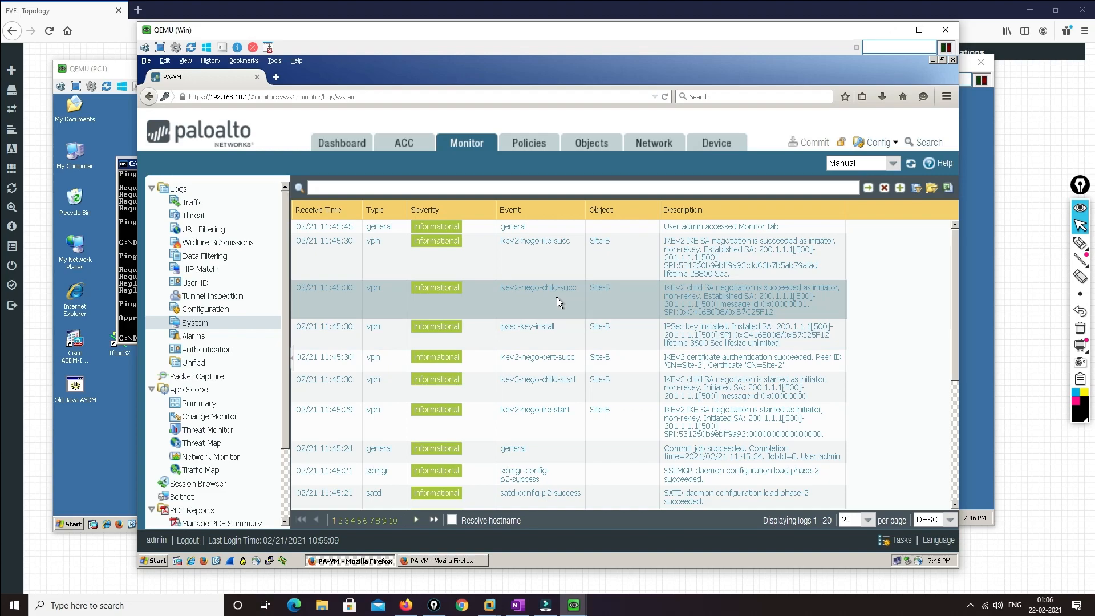
{"action": "left_click", "coordinate": [555, 259]}
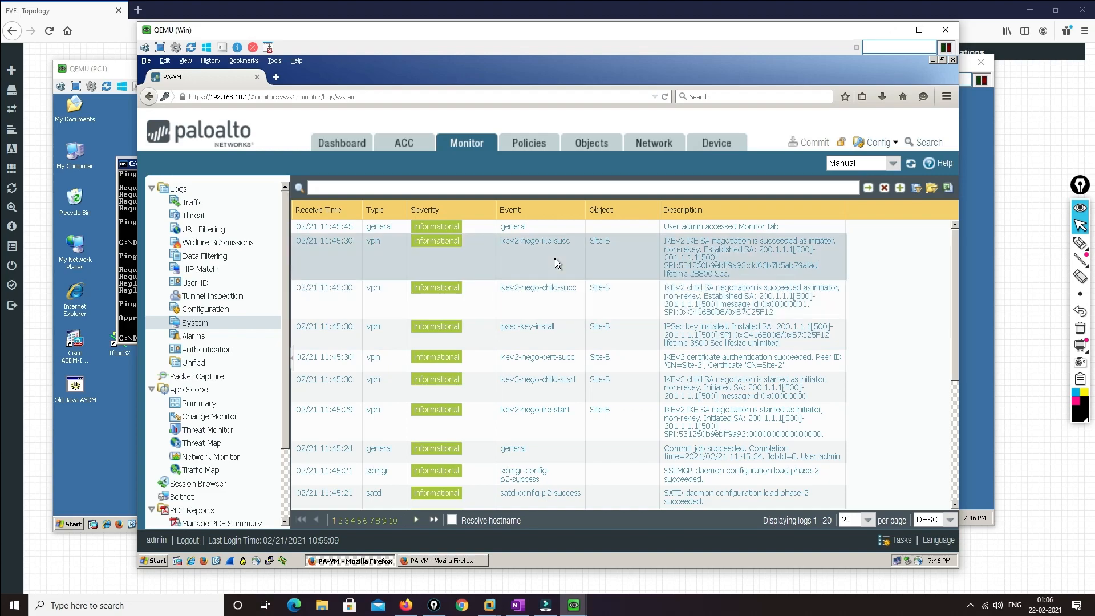